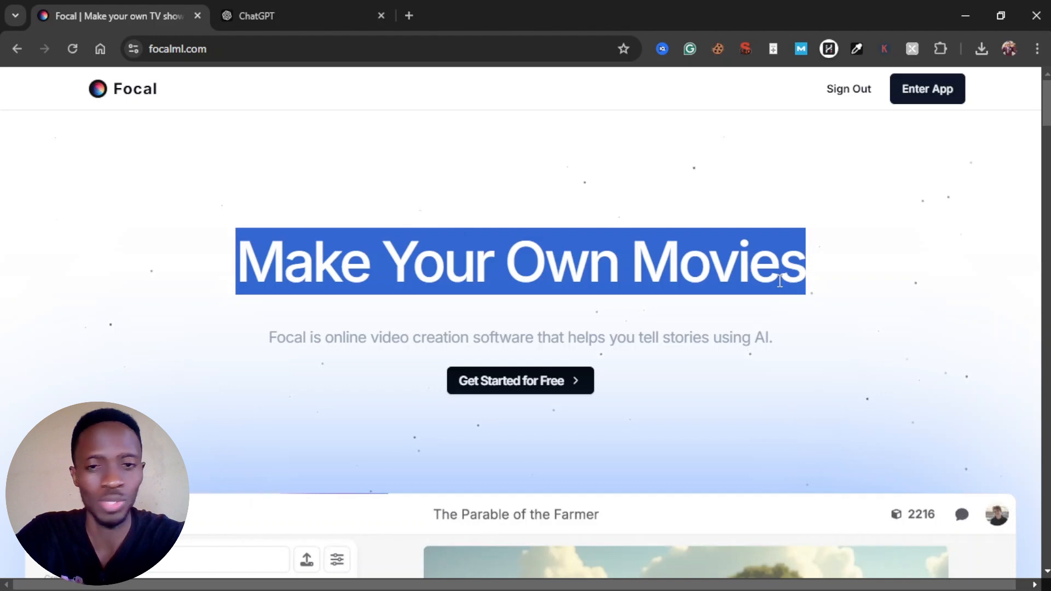
- Look over the Focal home page, including the headline and the preview of the video editor
click(521, 306)
scroll(522, 287, down, 1)
scroll(587, 323, down, 4)
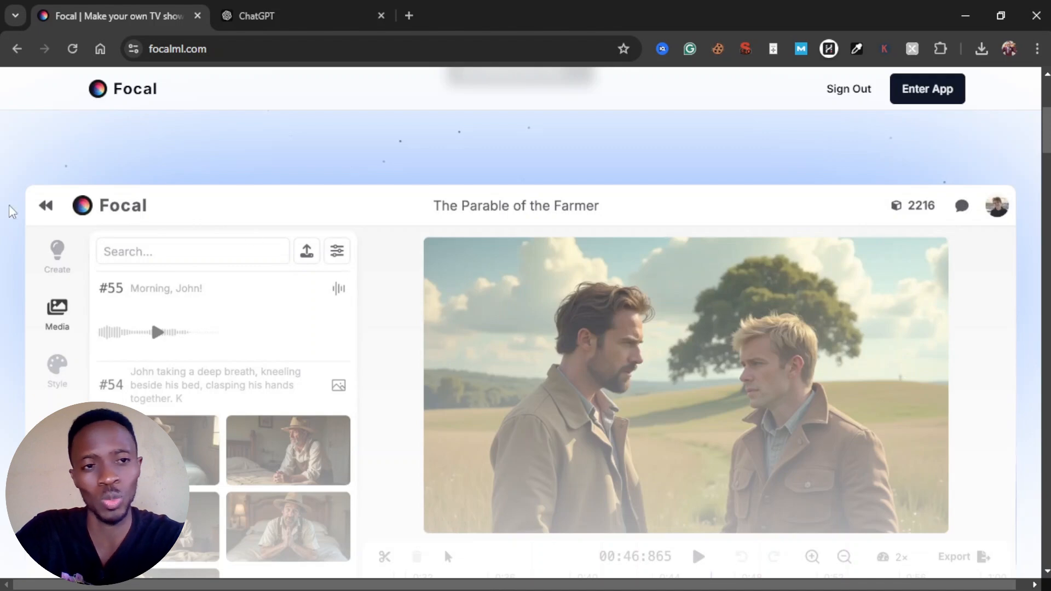
scroll(332, 362, down, 2)
scroll(332, 363, down, 1)
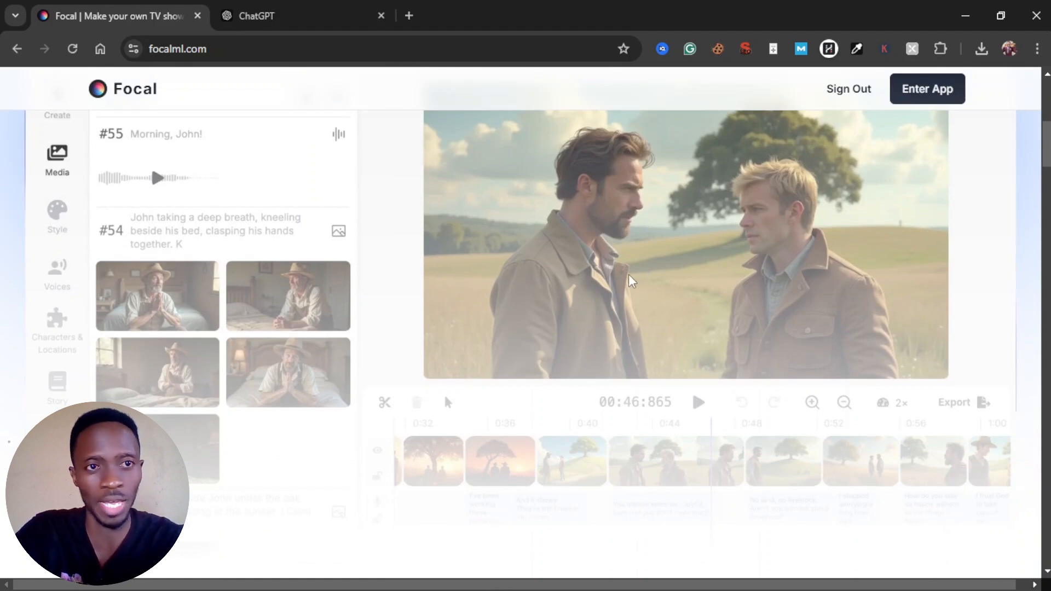
scroll(603, 276, up, 8)
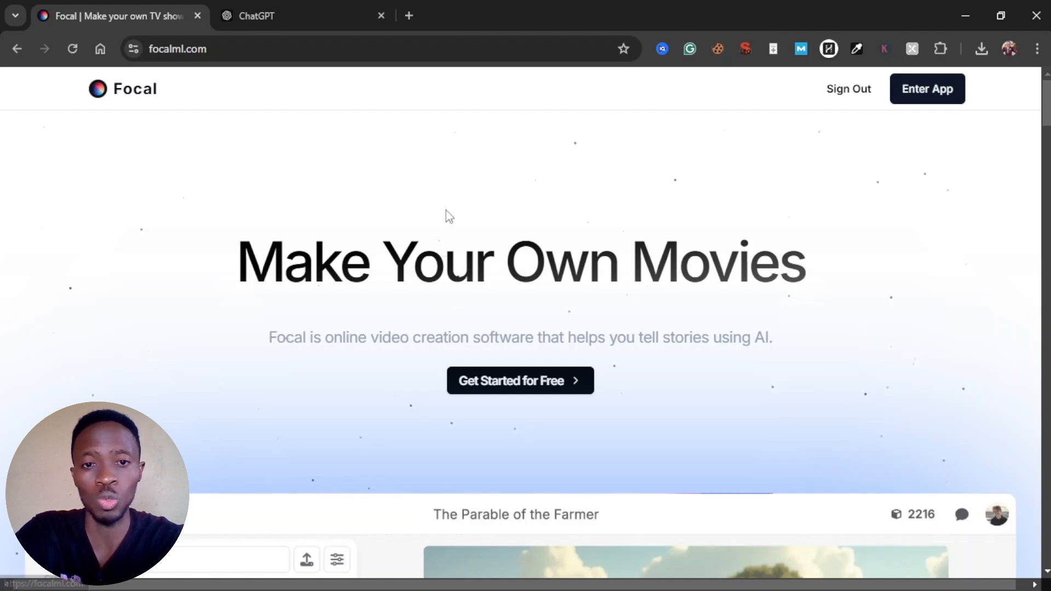
scroll(535, 381, down, 2)
scroll(537, 381, down, 2)
scroll(821, 246, up, 4)
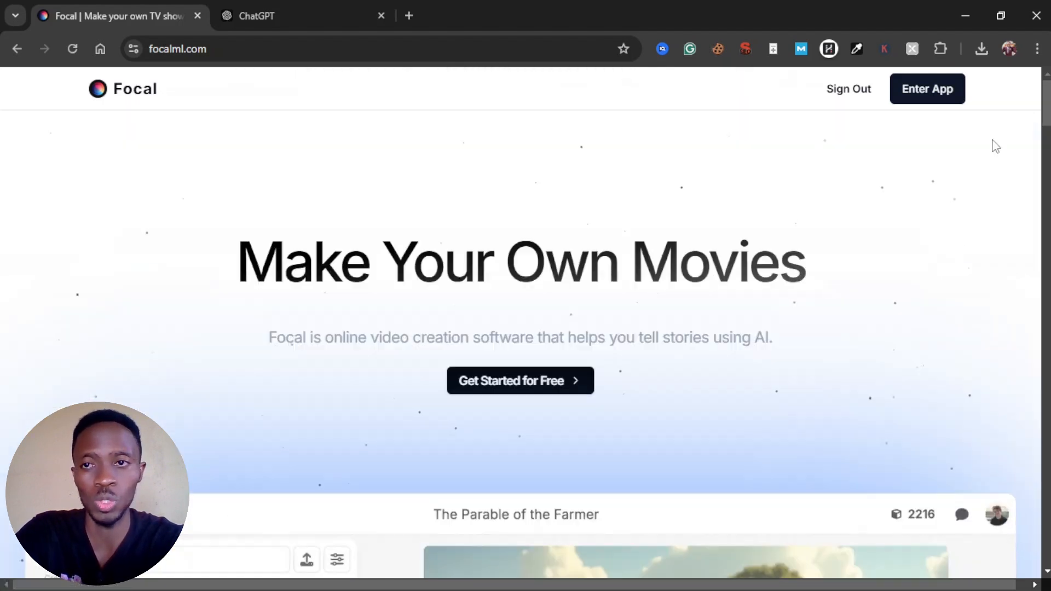
- Enter the Focal app and start a new project from an idea
click(919, 99)
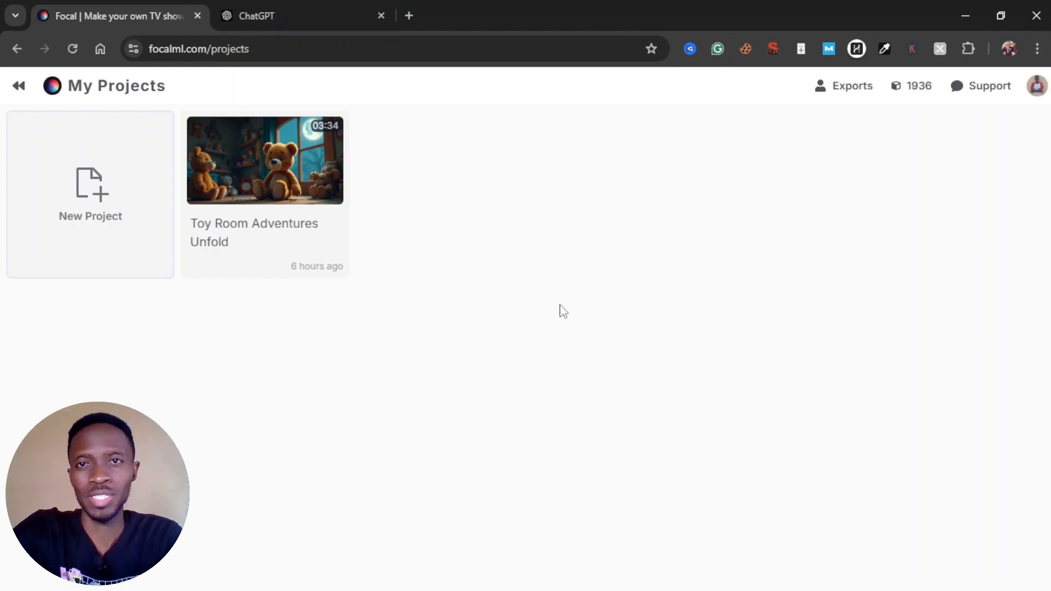
click(95, 230)
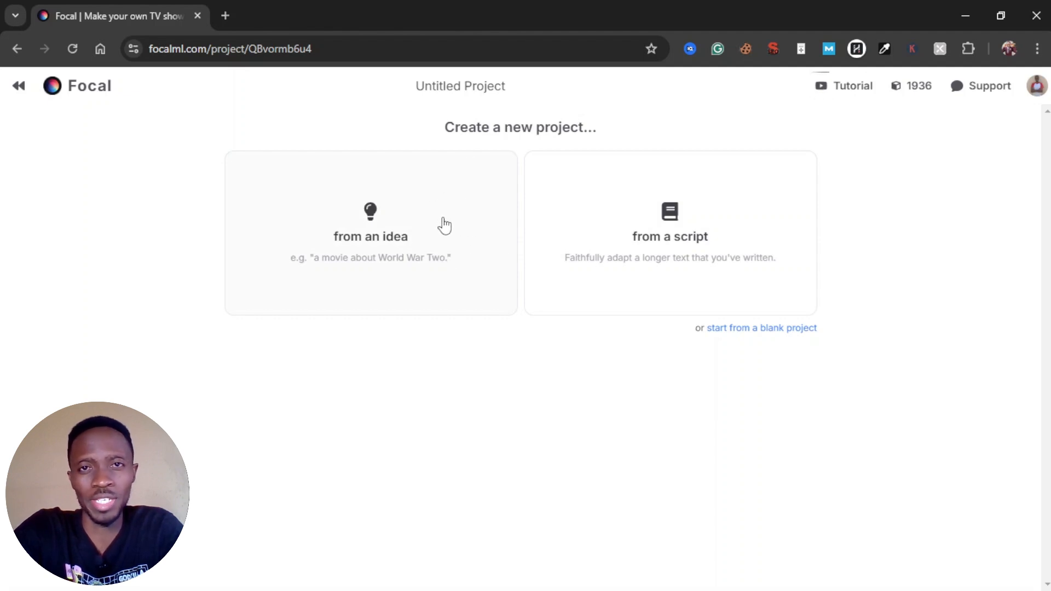
click(399, 225)
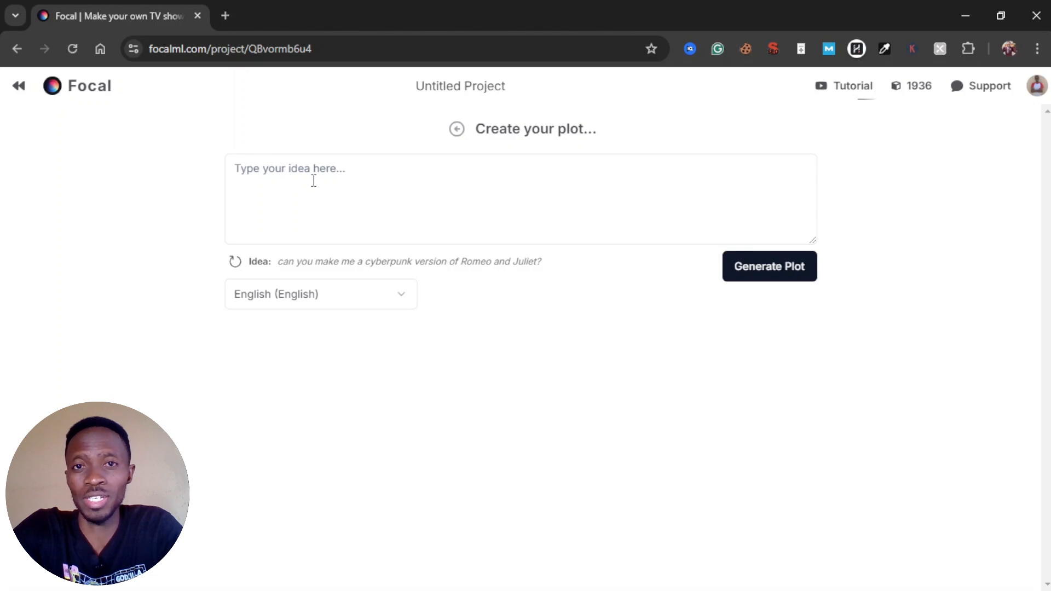
- Generate a plot from an idea for a modern action movie short story with 3 main characters: a bodyguard saving a rich lady from an assassin
click(553, 168)
text(I need you to write a short story that looks like a modern action movie. The story should have 3 main characters; a rich lady, her bodyguard, and an assassin targeting her. The story should showcase how the bodyguard saves the lady.)
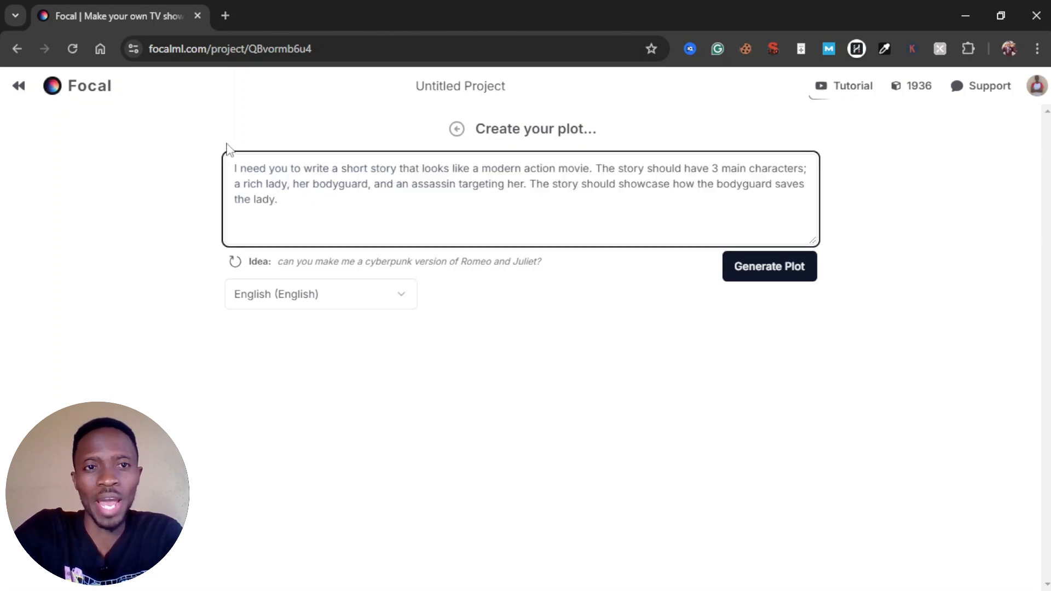
drag(234, 168, 297, 201)
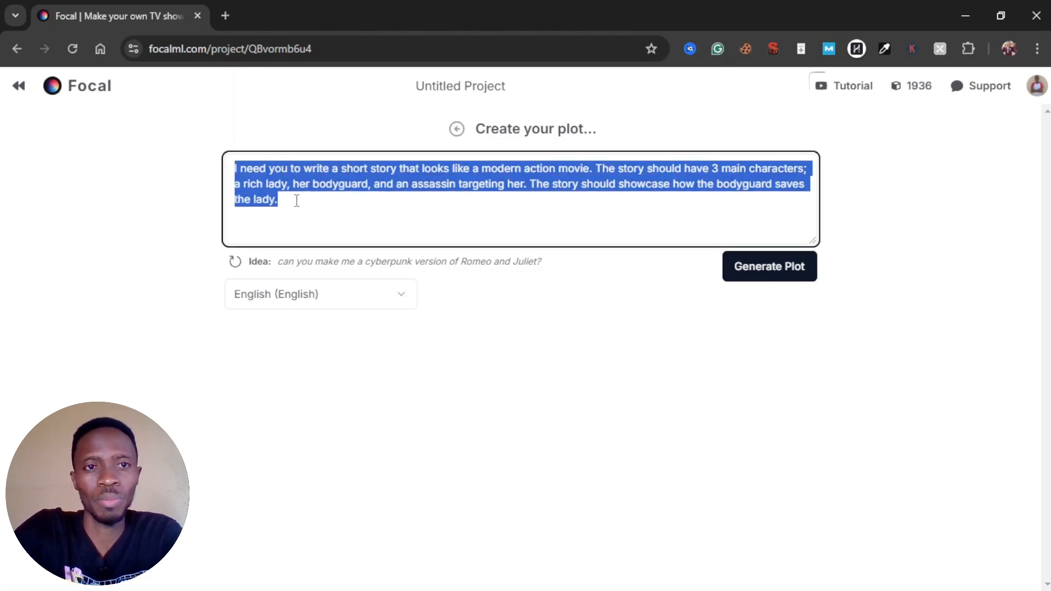
click(328, 207)
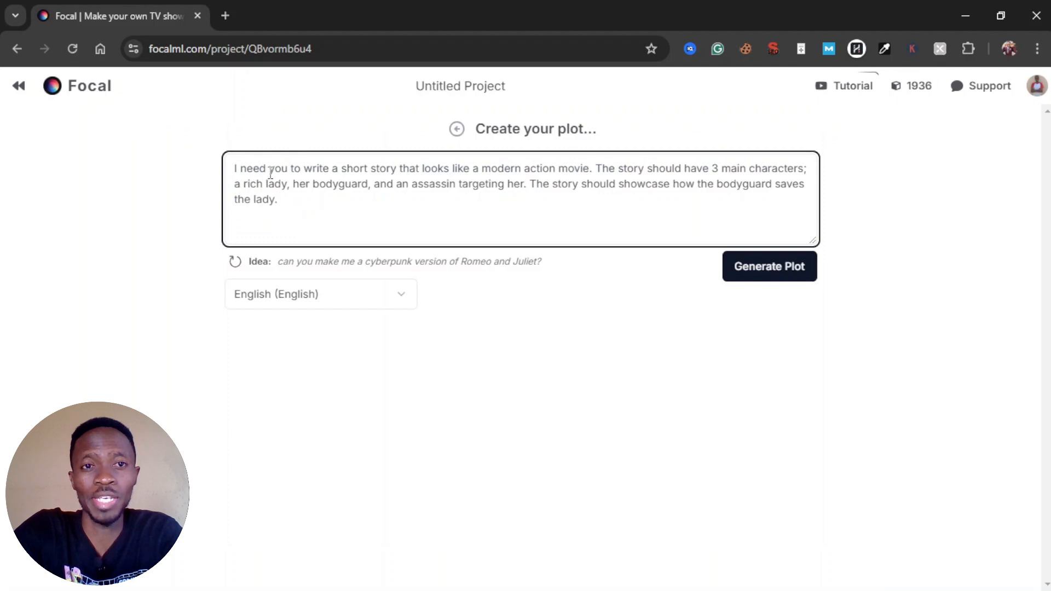
drag(271, 173, 352, 181)
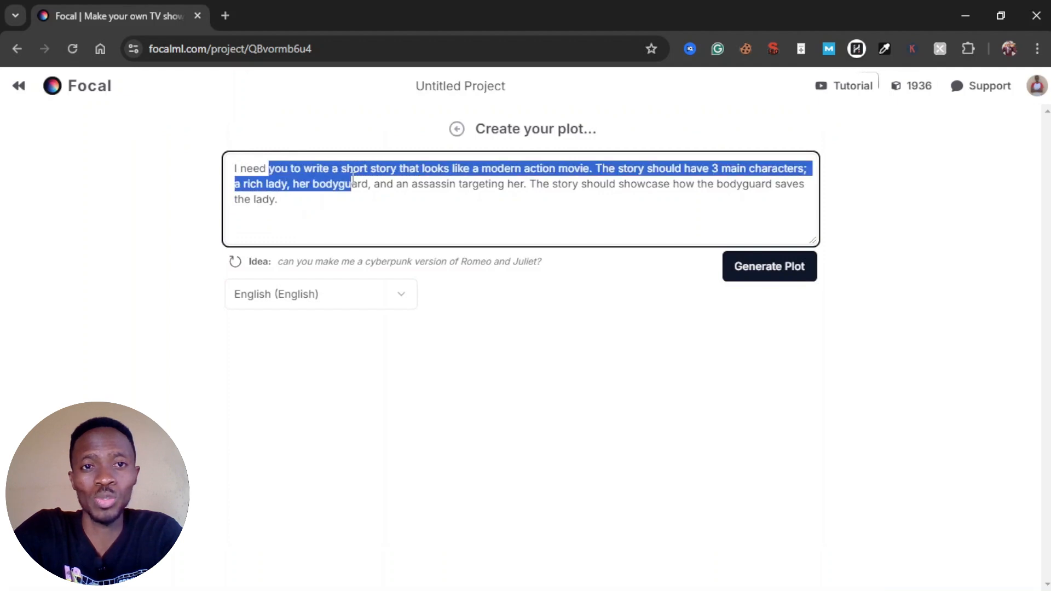
click(584, 184)
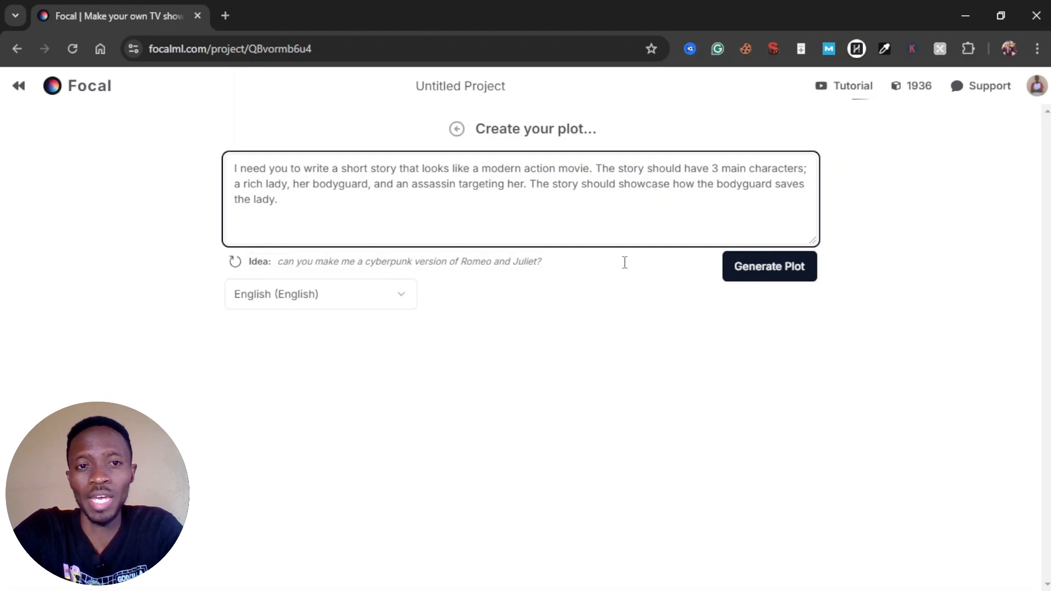
click(775, 275)
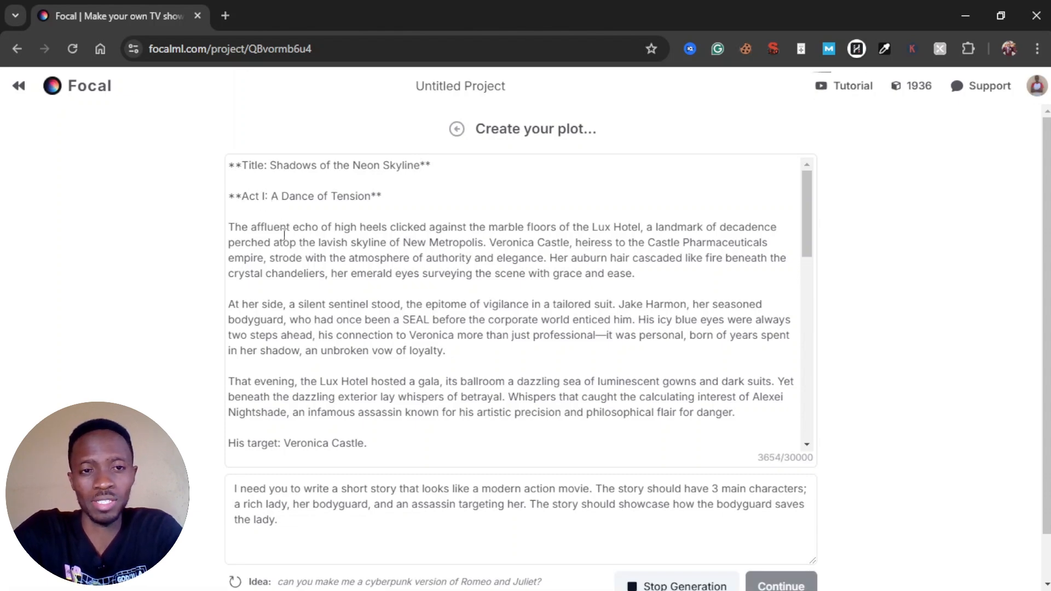
- Read through all acts of the generated plot and check how the main characters are named
scroll(285, 257, down, 3)
scroll(304, 287, up, 1)
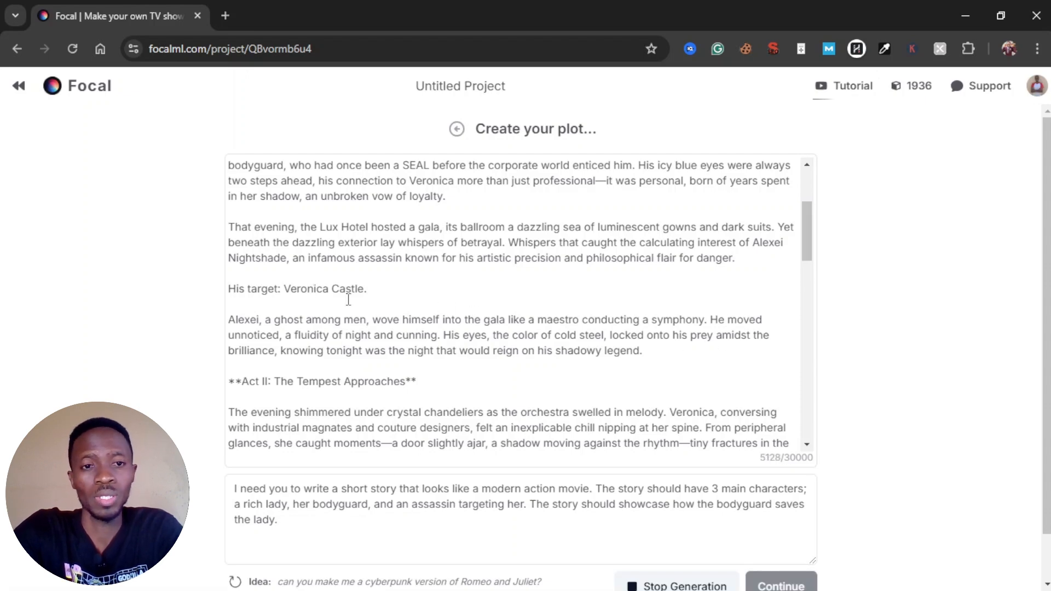
scroll(372, 367, down, 8)
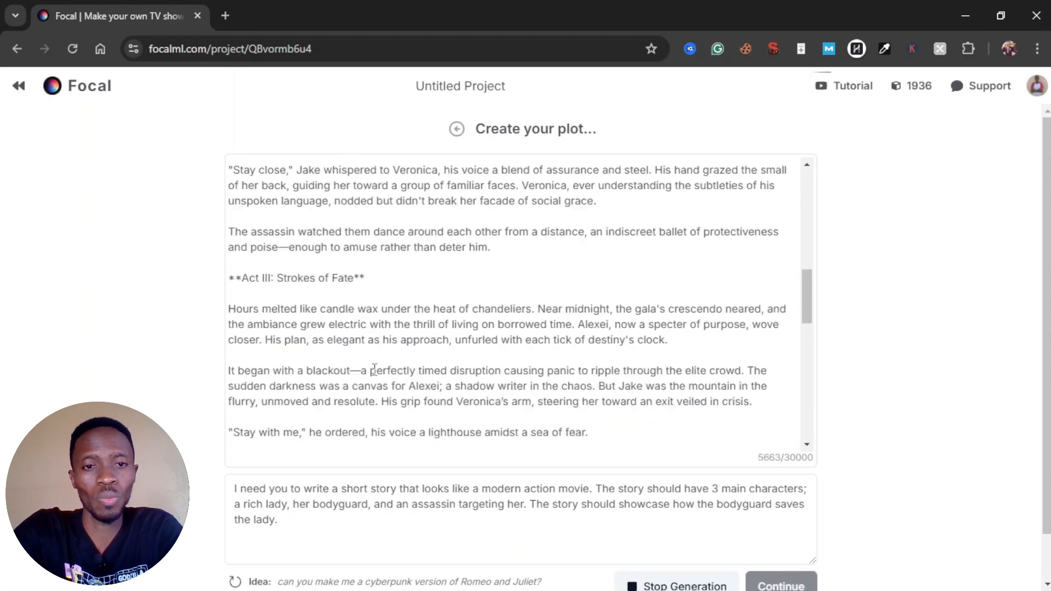
scroll(374, 368, down, 10)
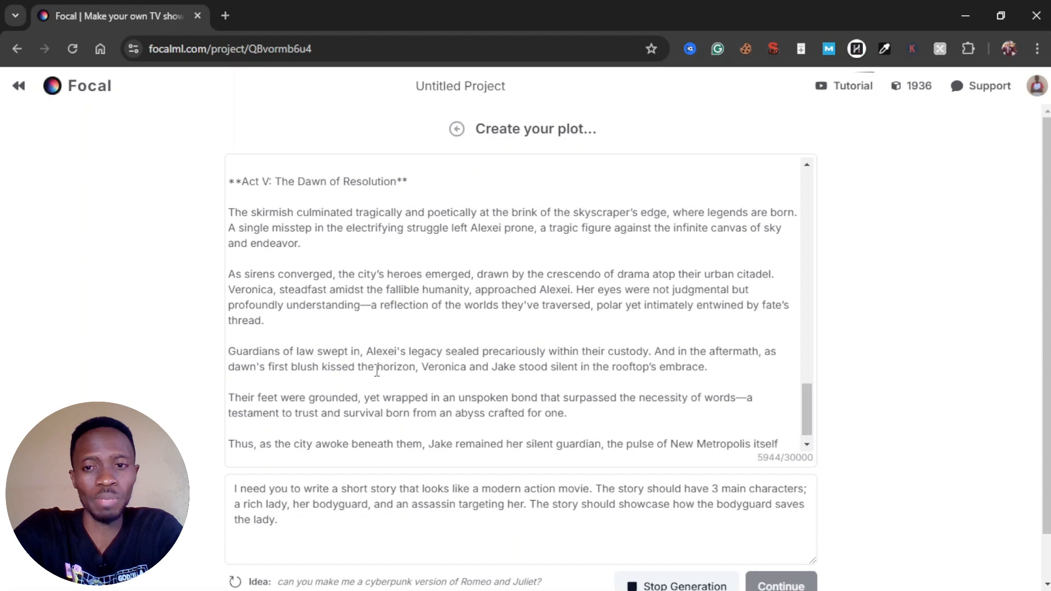
scroll(377, 371, down, 1)
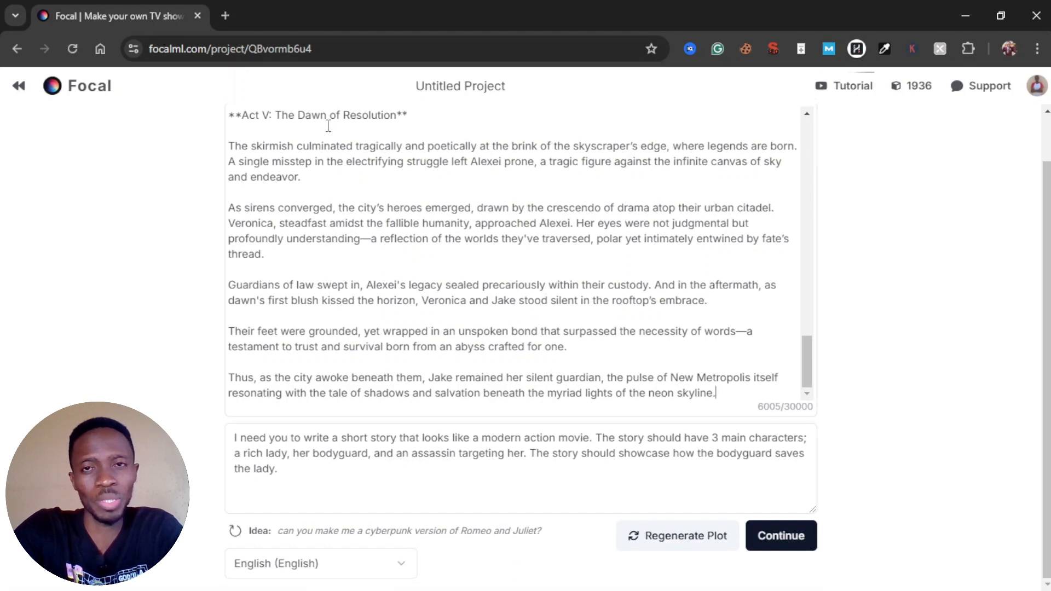
drag(264, 118, 282, 242)
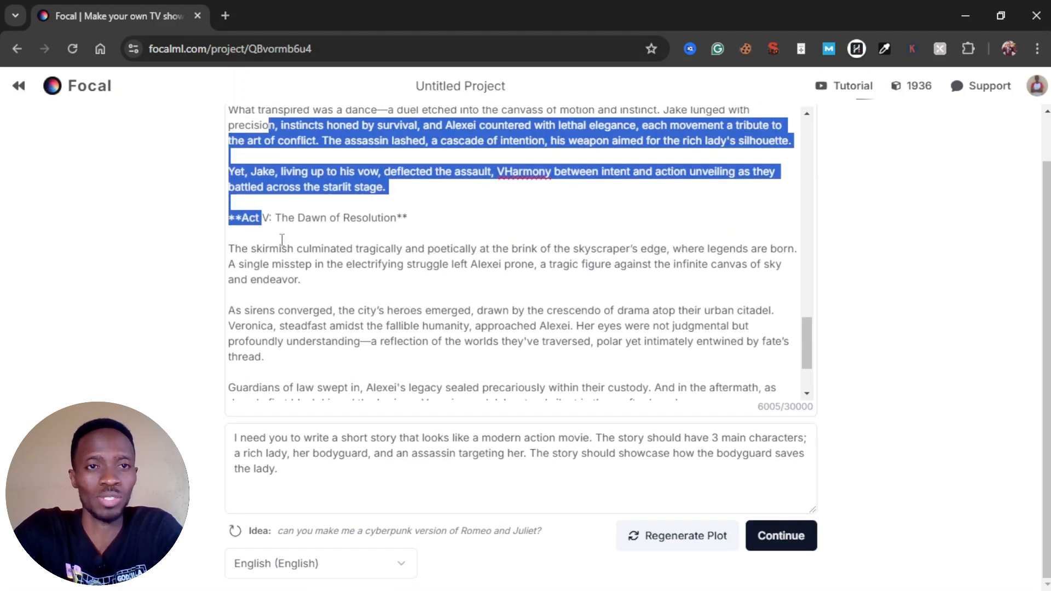
click(307, 260)
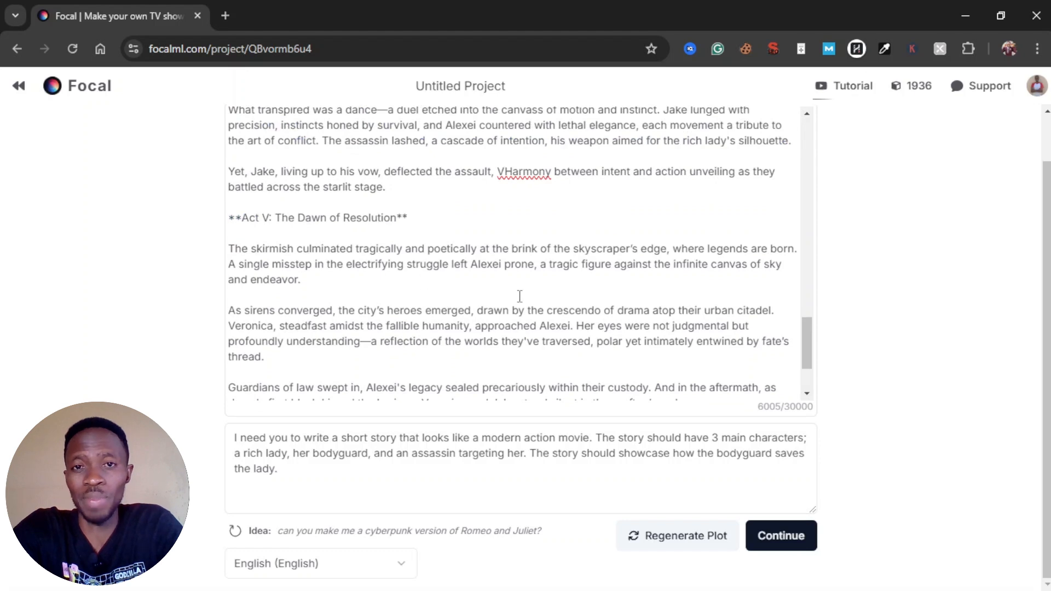
scroll(535, 266, down, 2)
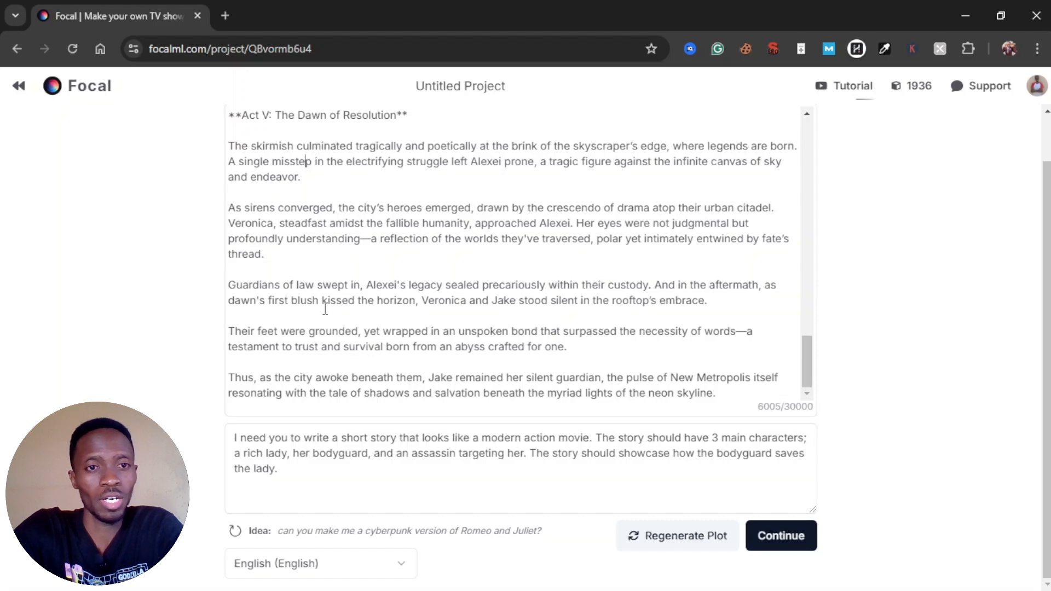
scroll(463, 301, up, 1)
scroll(463, 301, up, 2)
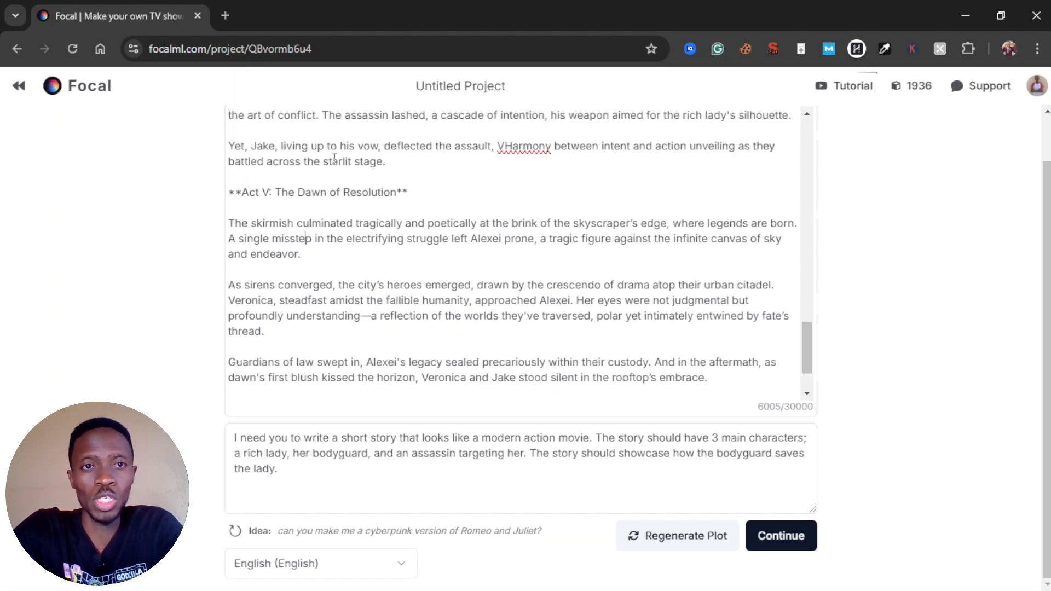
double_click(262, 146)
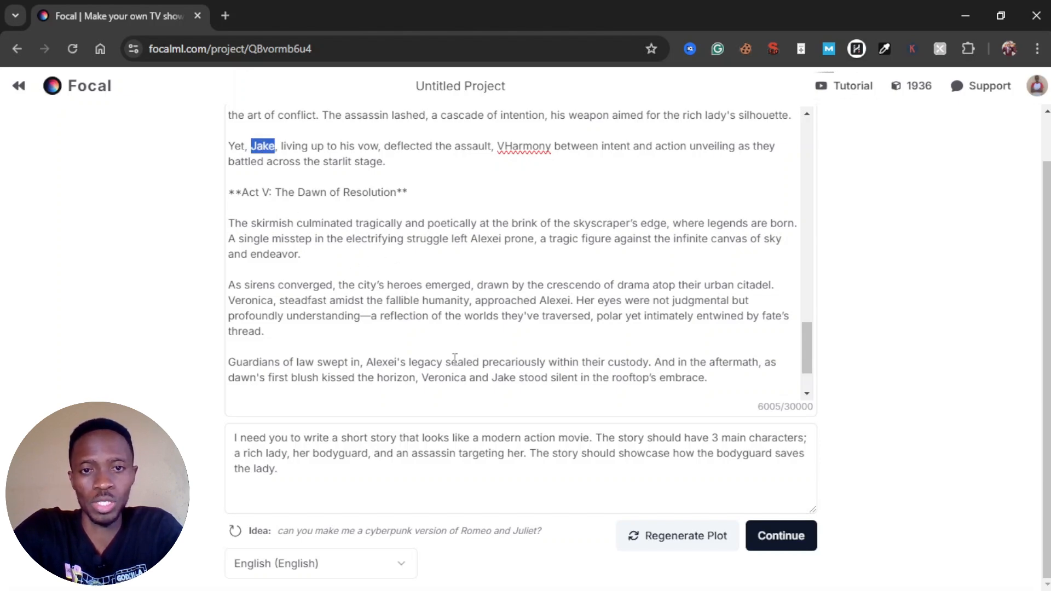
double_click(385, 364)
scroll(405, 329, up, 15)
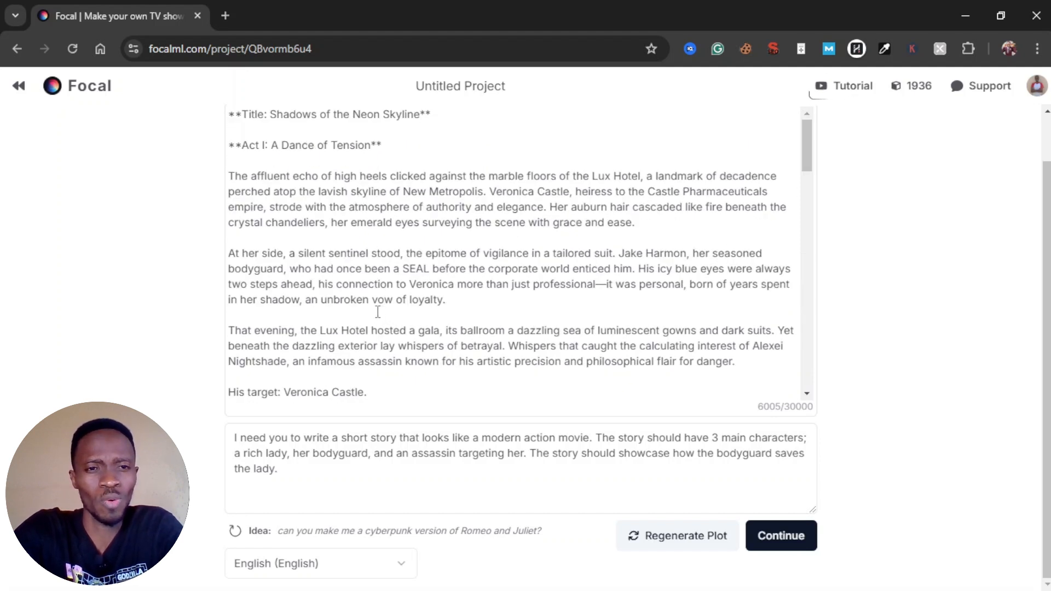
double_click(295, 394)
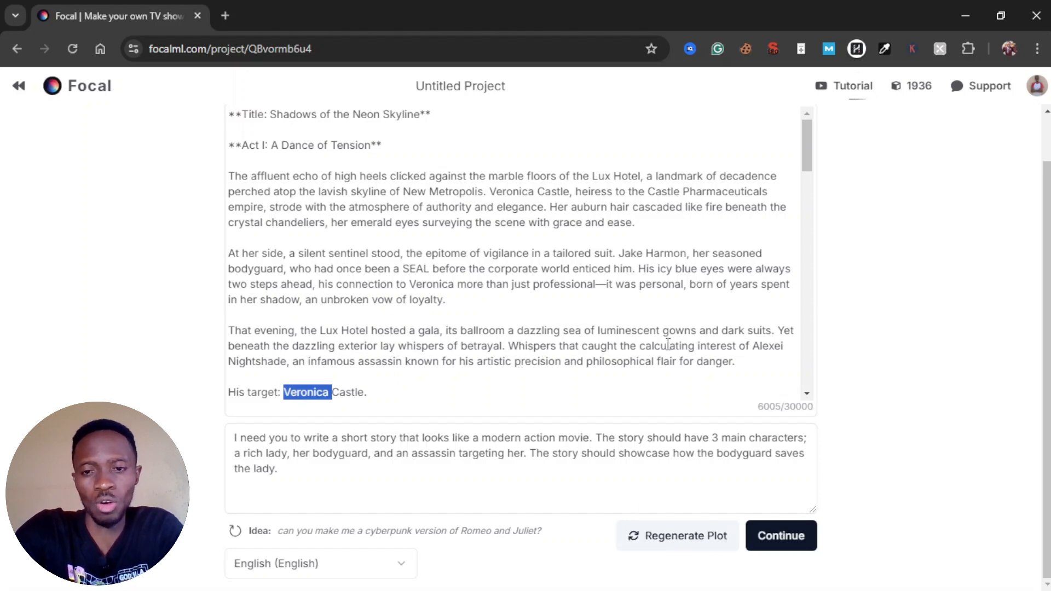
- Accept the generated plot, continue to the project details, and check the project title and global style prompt
click(789, 545)
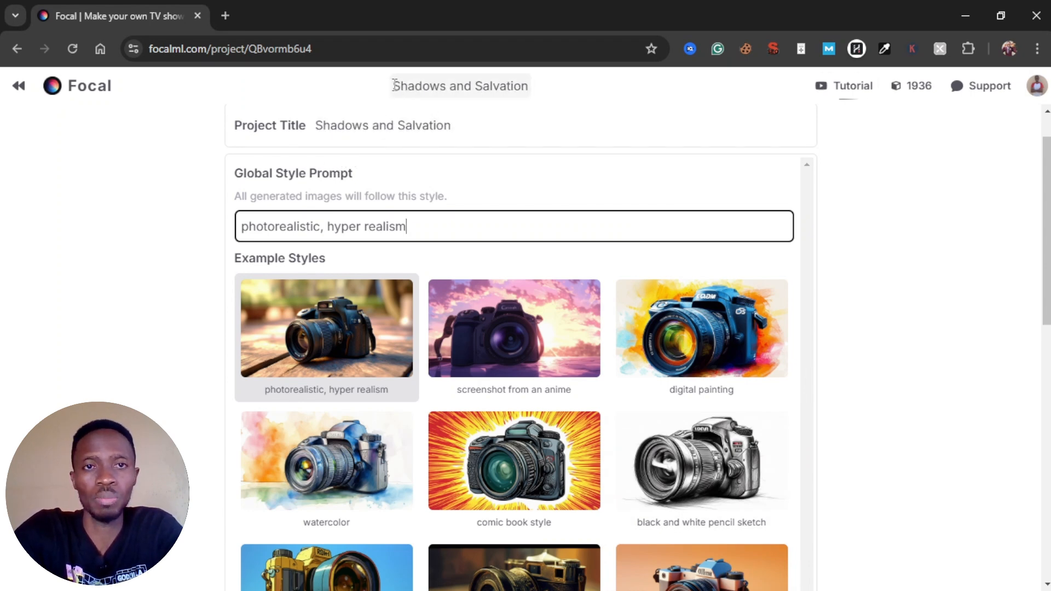
drag(319, 126, 487, 177)
scroll(852, 281, down, 4)
scroll(892, 347, up, 4)
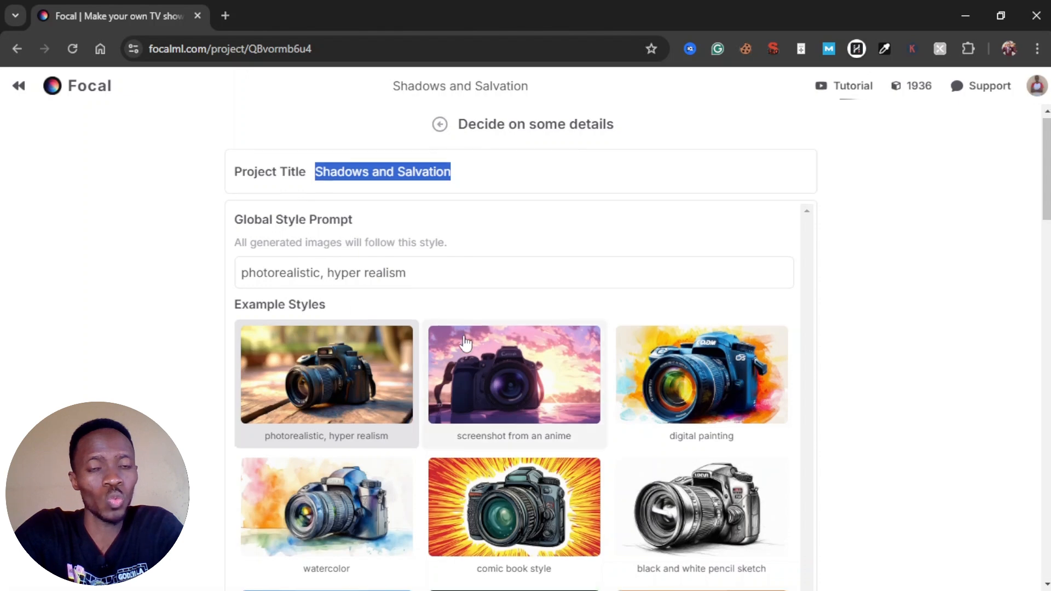
scroll(504, 339, down, 1)
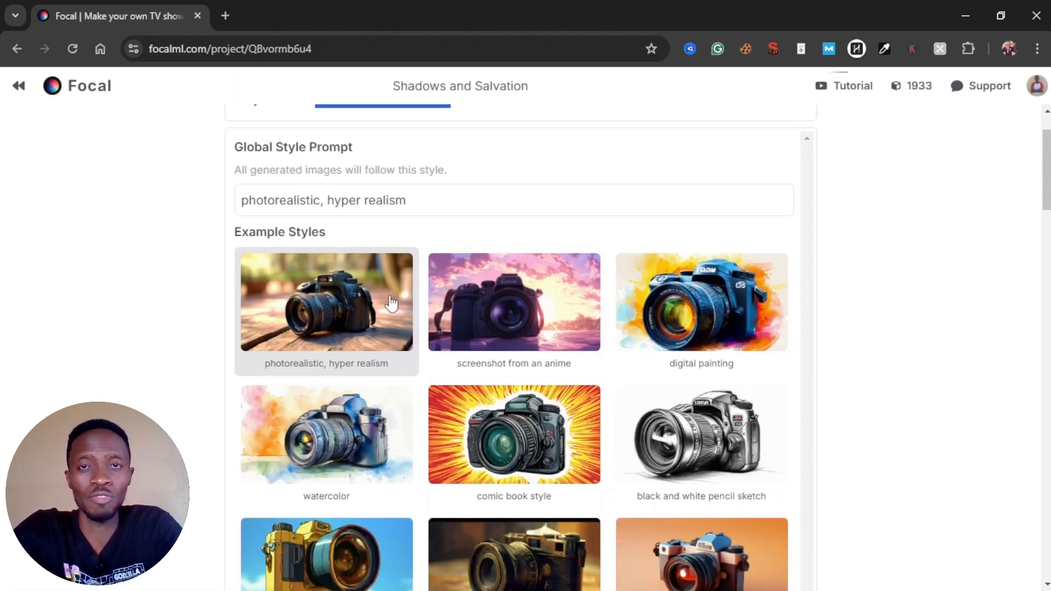
scroll(358, 271, up, 1)
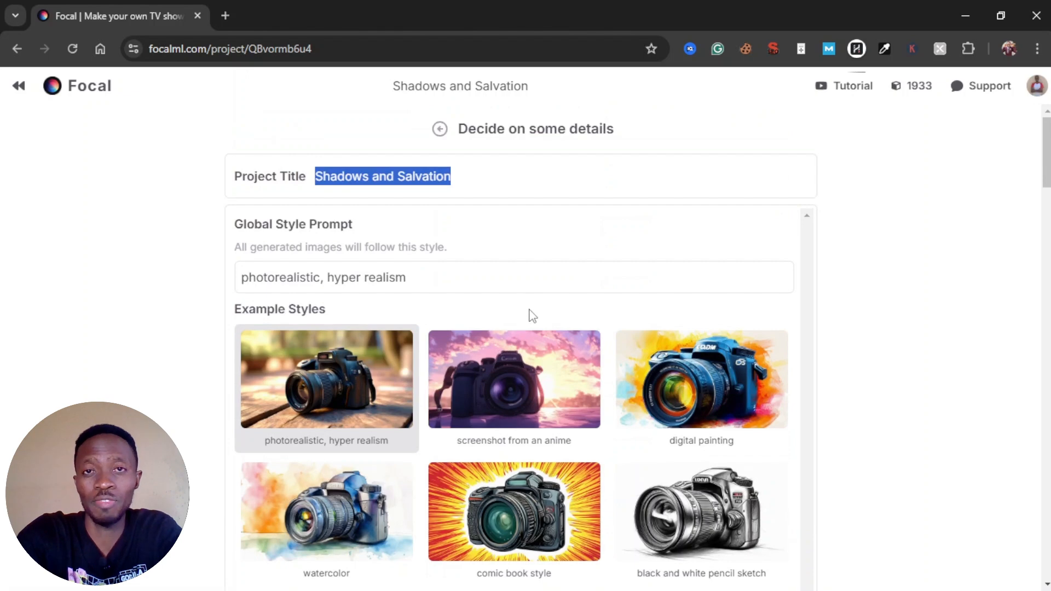
scroll(529, 310, down, 1)
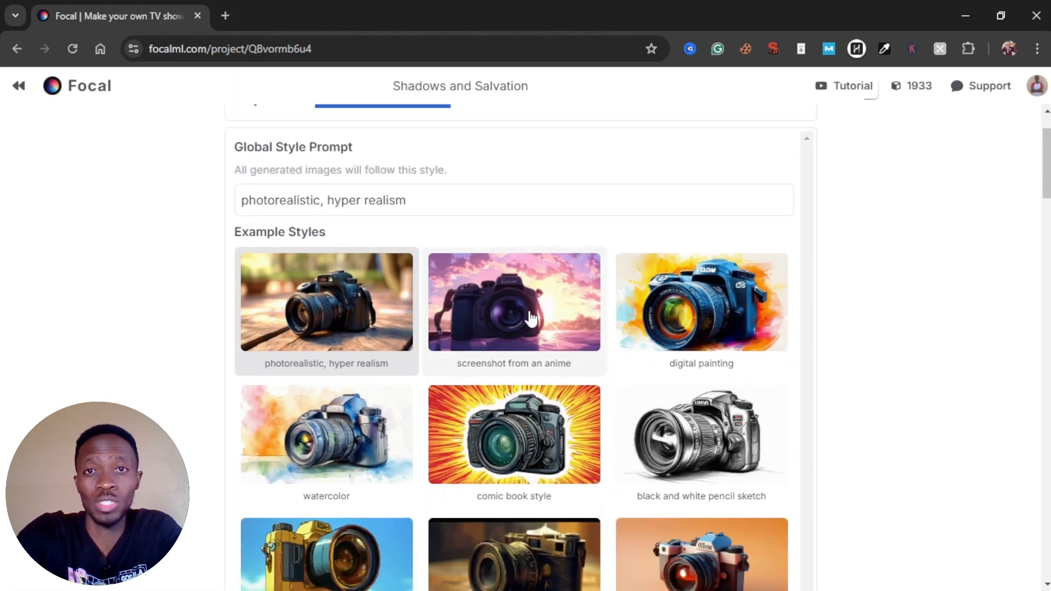
- Examine the remaining example styles and the generated characters and locations with their descriptions
scroll(641, 433, down, 3)
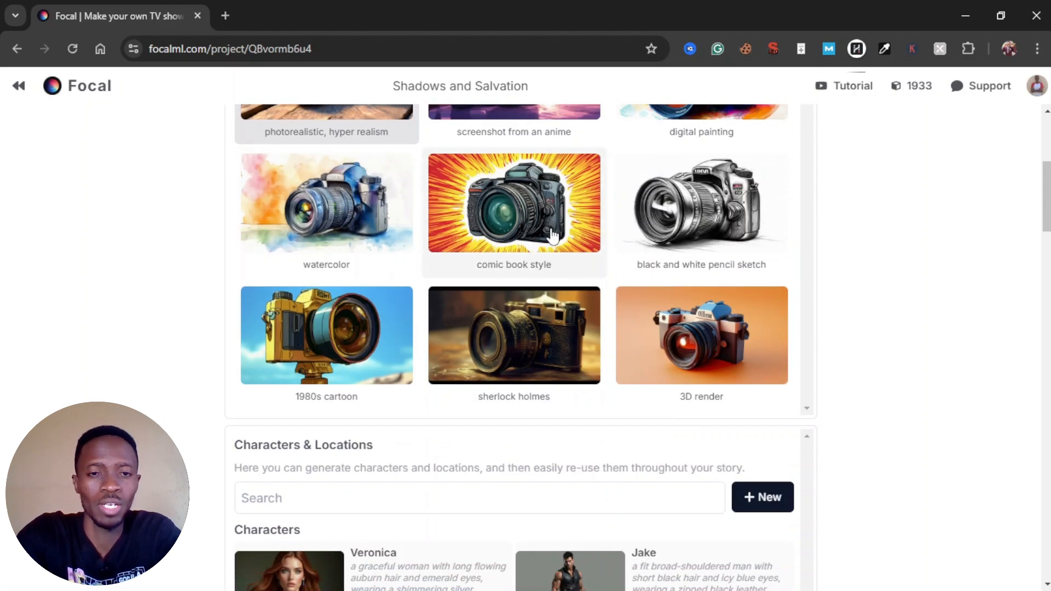
scroll(554, 238, down, 2)
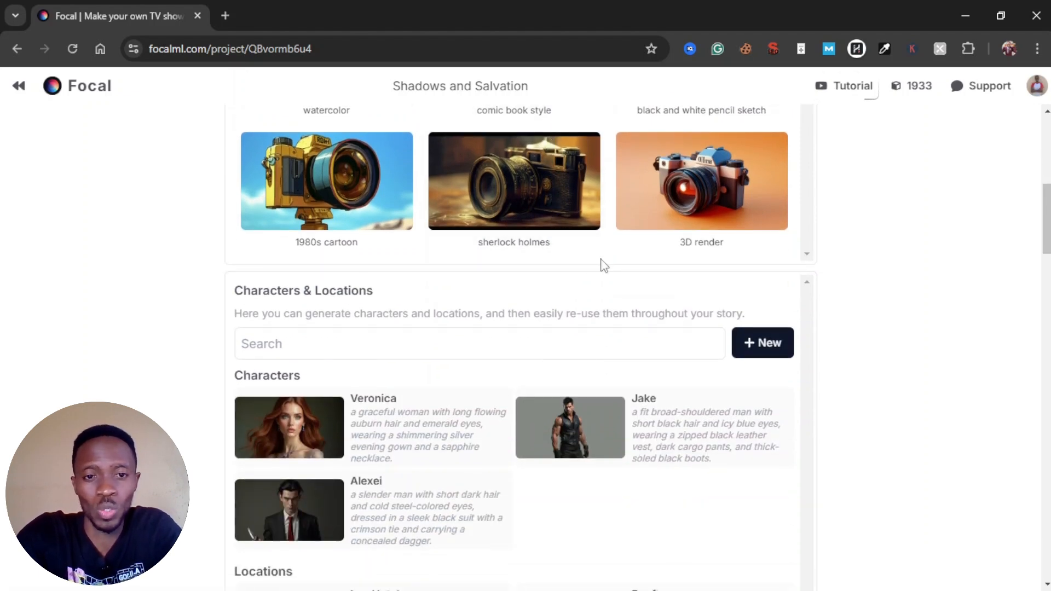
scroll(603, 266, up, 1)
scroll(600, 265, down, 2)
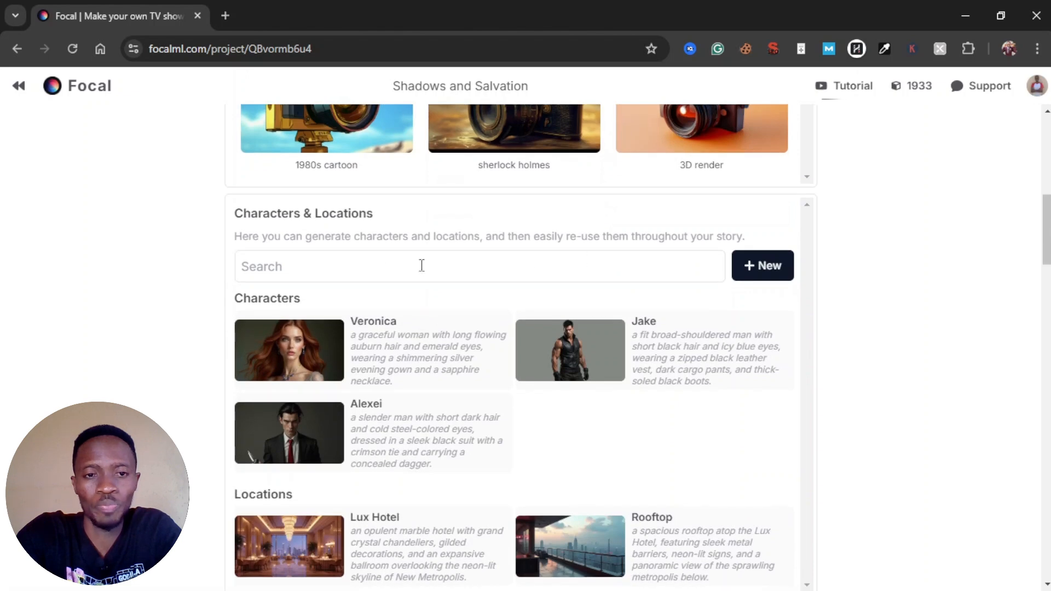
scroll(433, 242, up, 4)
scroll(434, 242, down, 6)
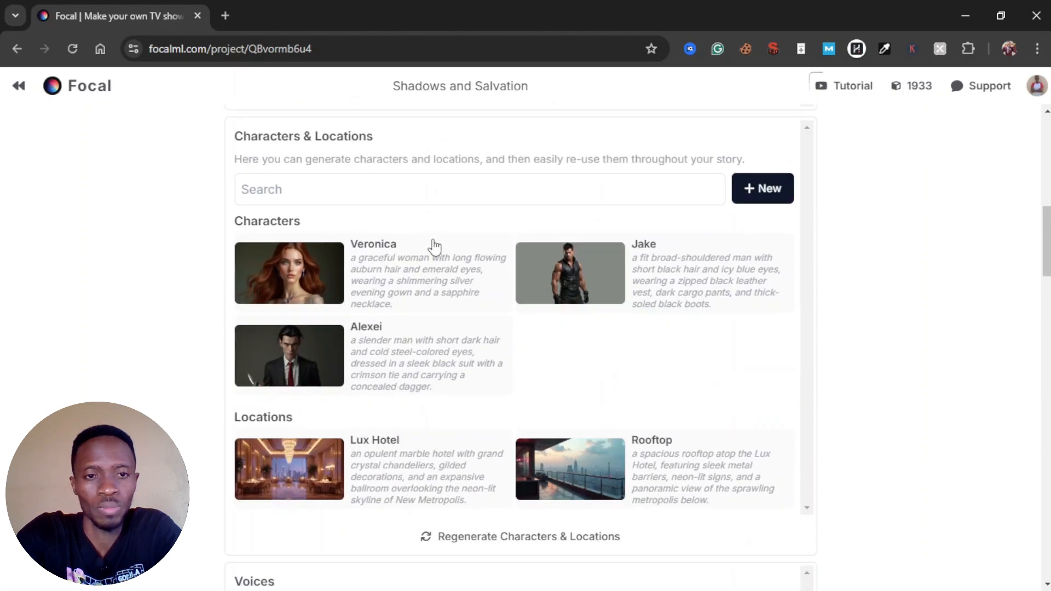
scroll(434, 247, down, 1)
scroll(434, 242, up, 2)
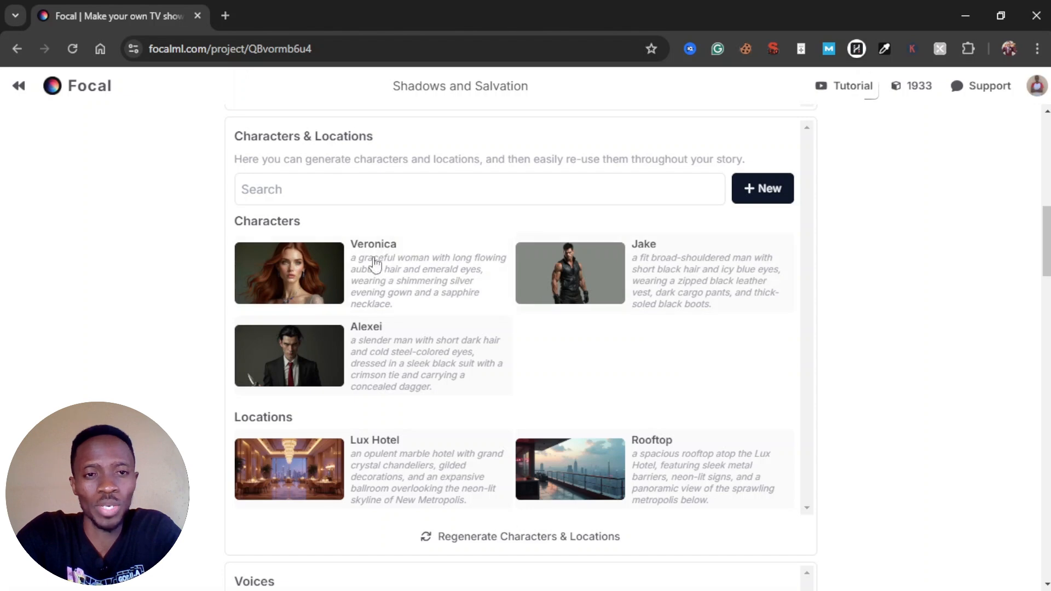
scroll(431, 357, up, 4)
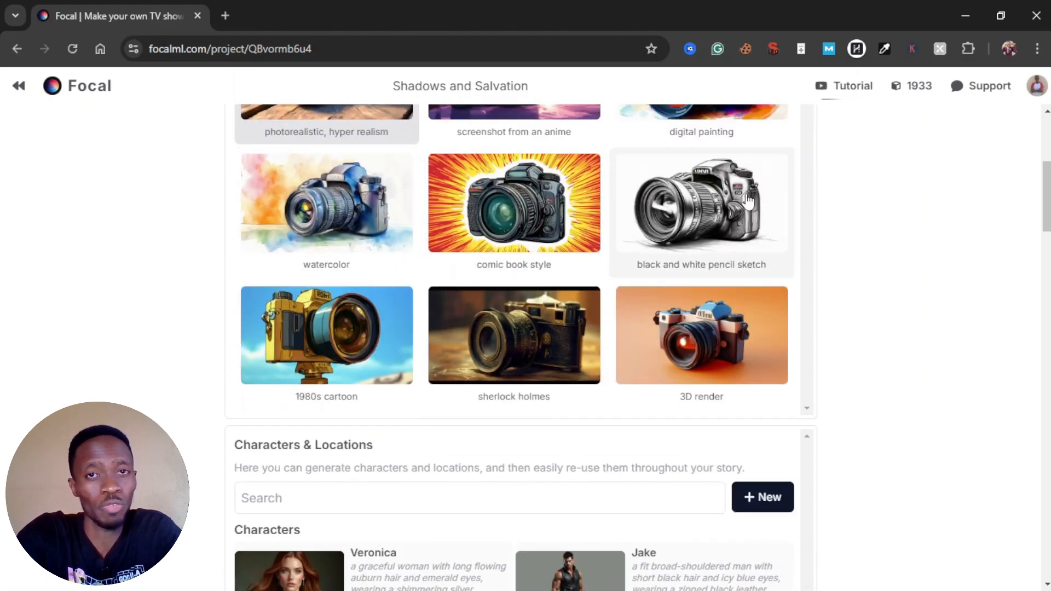
- Review the generated characters and locations, and check which voice is assigned to each character
scroll(517, 264, down, 4)
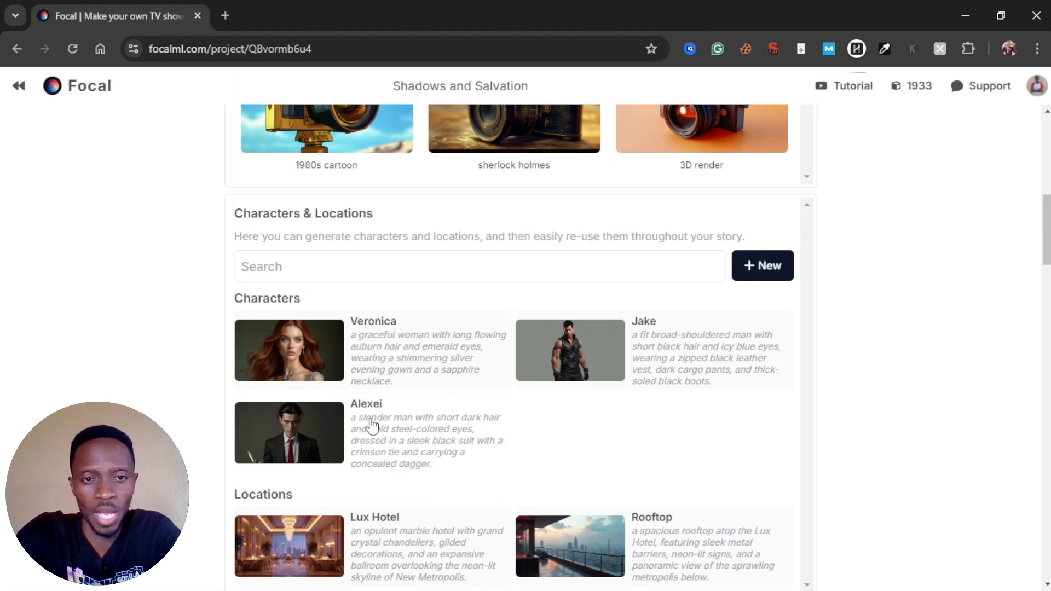
scroll(450, 427, down, 3)
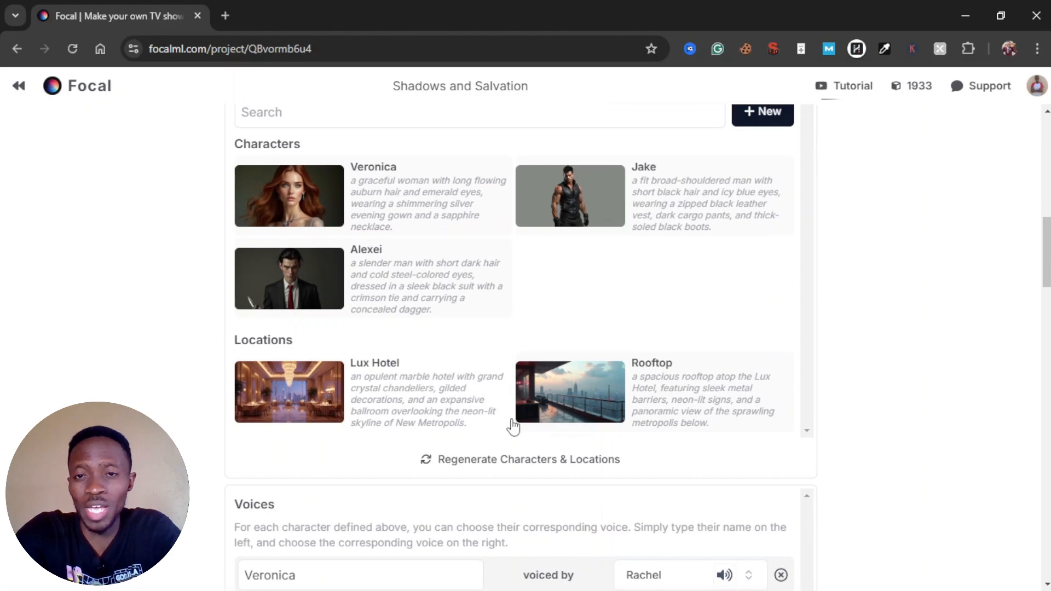
scroll(340, 380, down, 1)
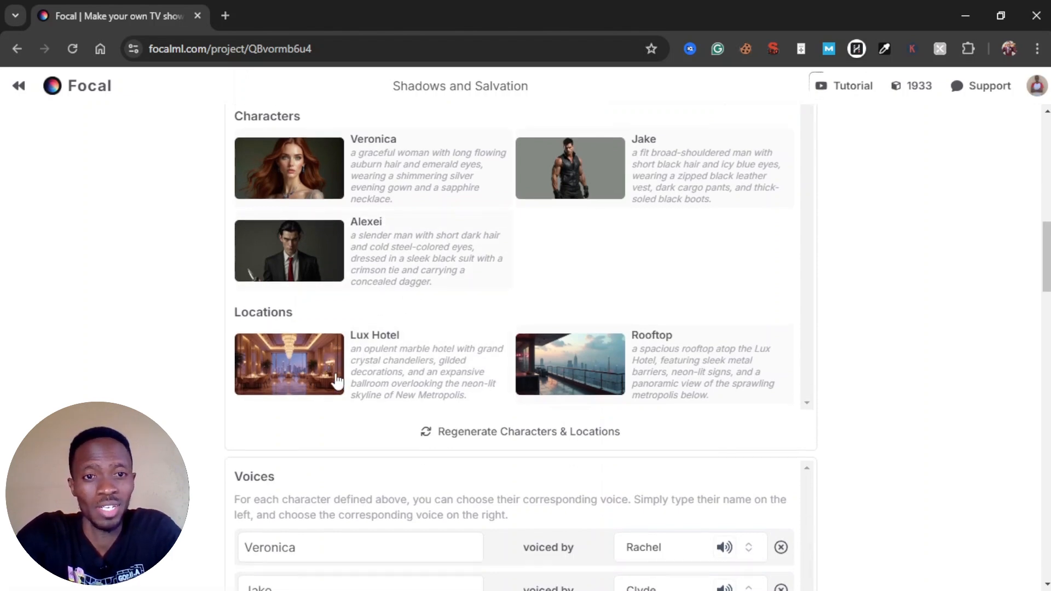
scroll(339, 381, down, 1)
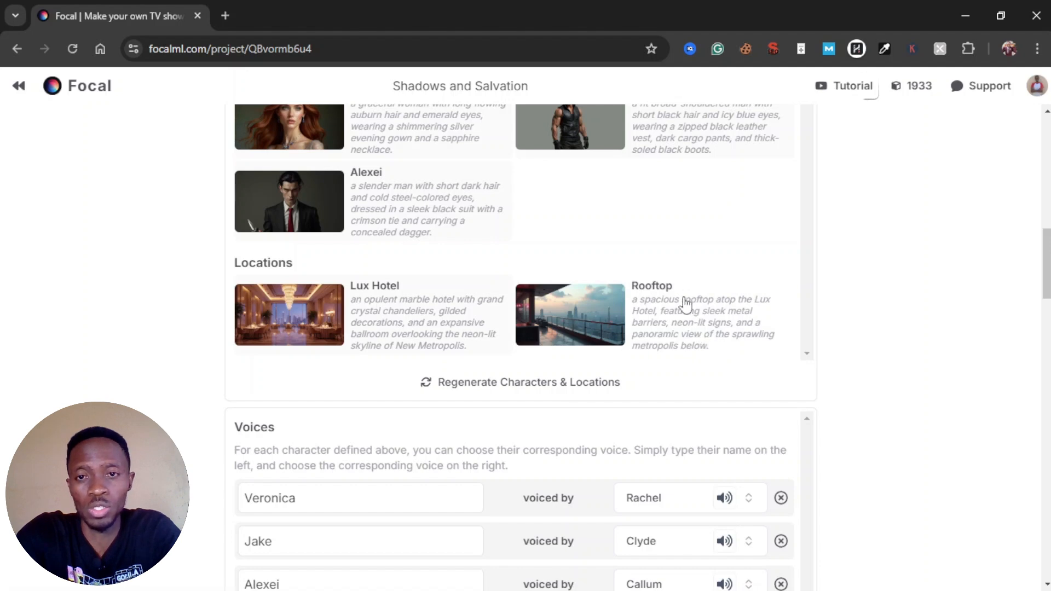
scroll(620, 355, down, 1)
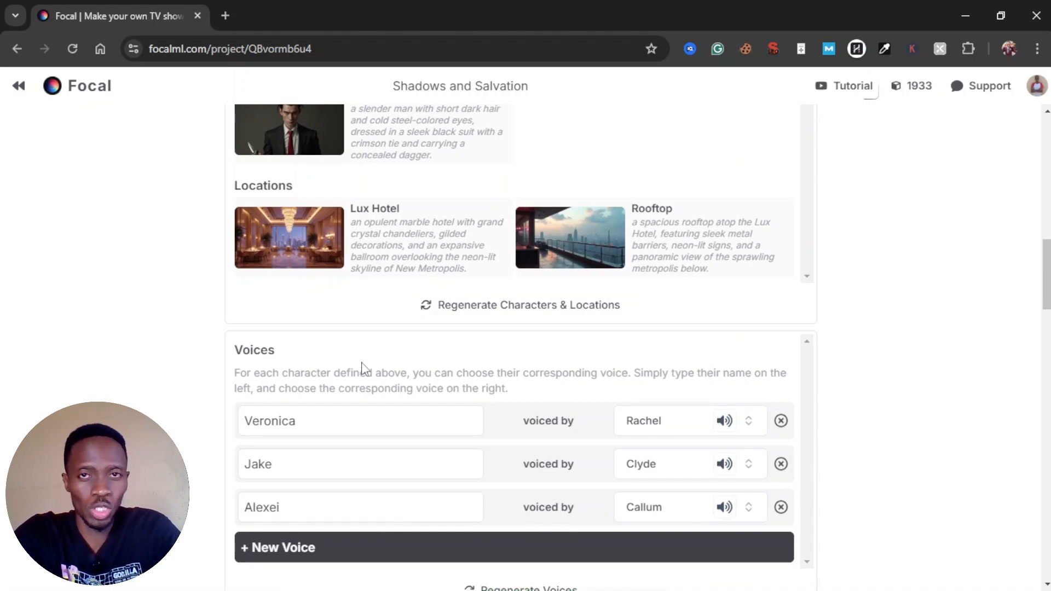
scroll(373, 369, up, 2)
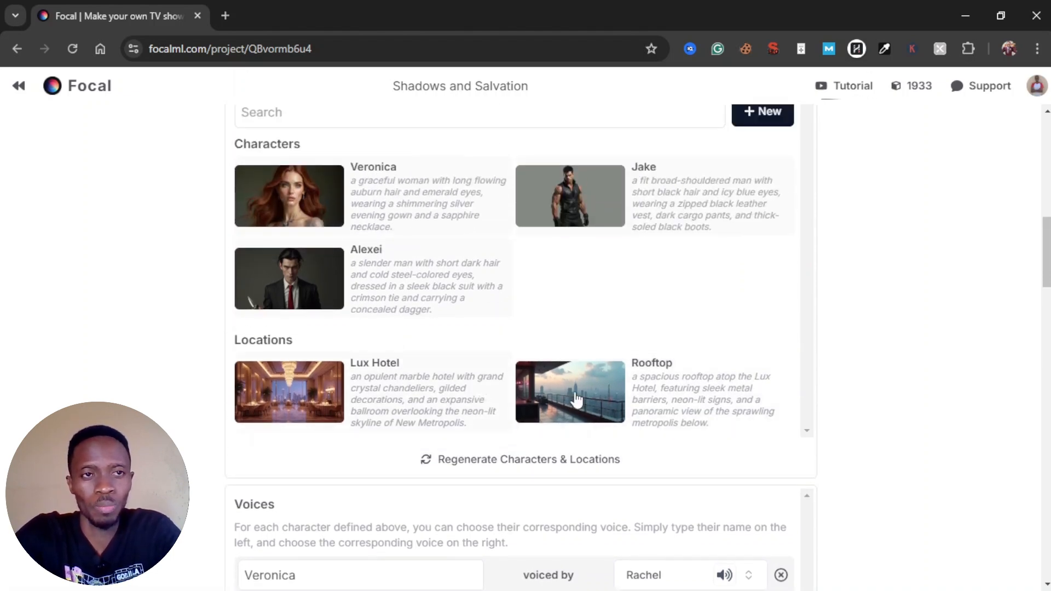
scroll(576, 399, up, 2)
scroll(576, 399, down, 7)
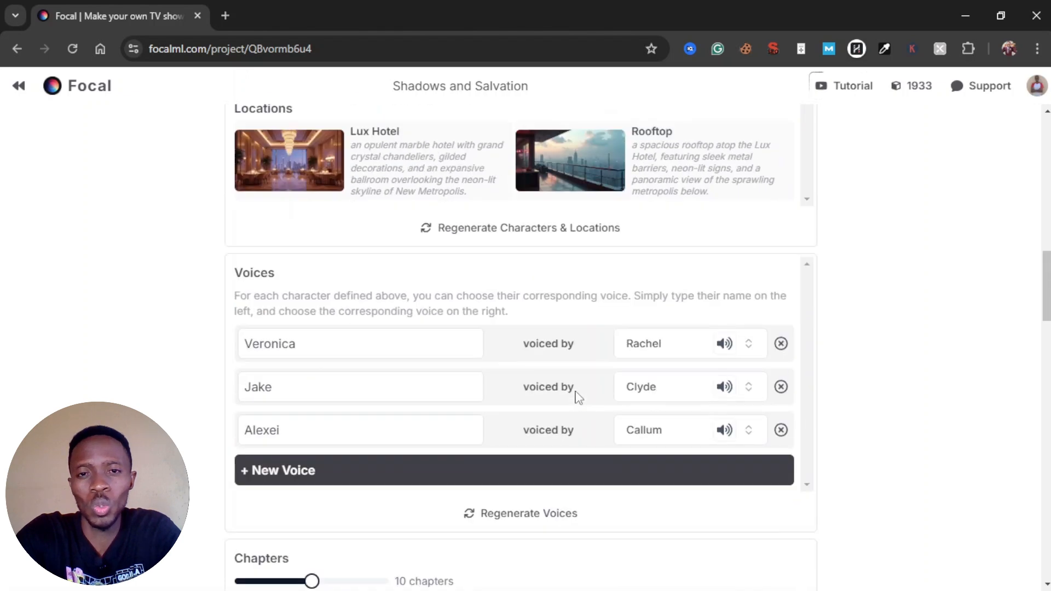
scroll(404, 328, up, 1)
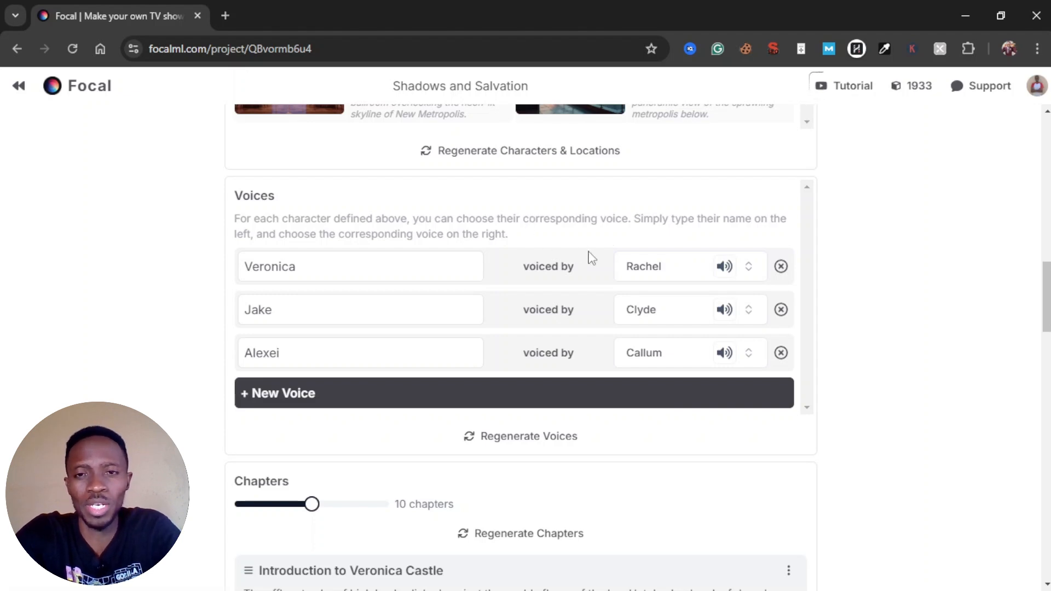
scroll(465, 258, up, 1)
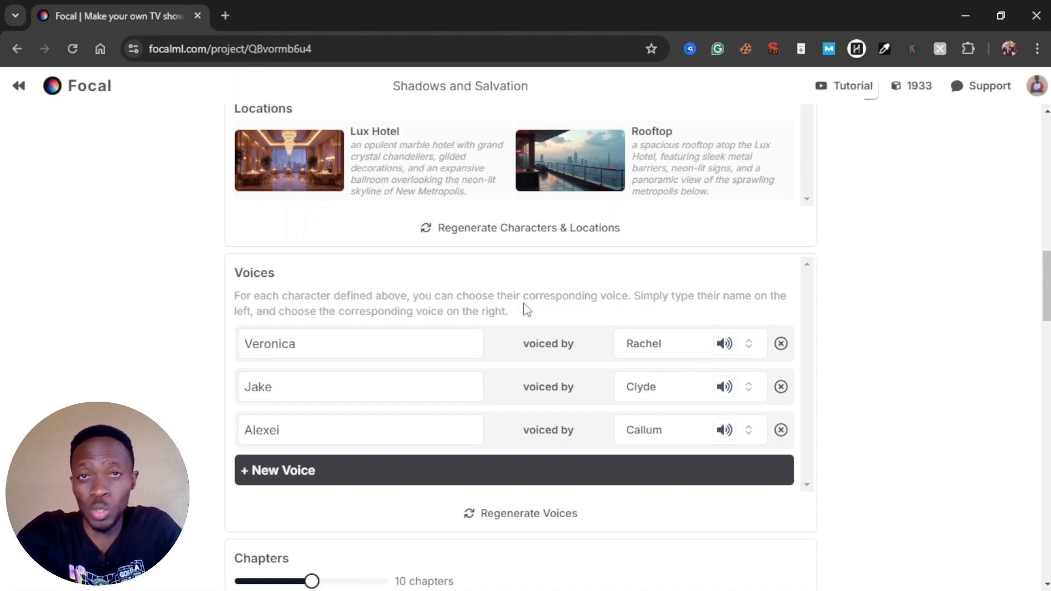
- Examine the chapter count setting and read through the generated chapters down to the last one
scroll(520, 320, down, 4)
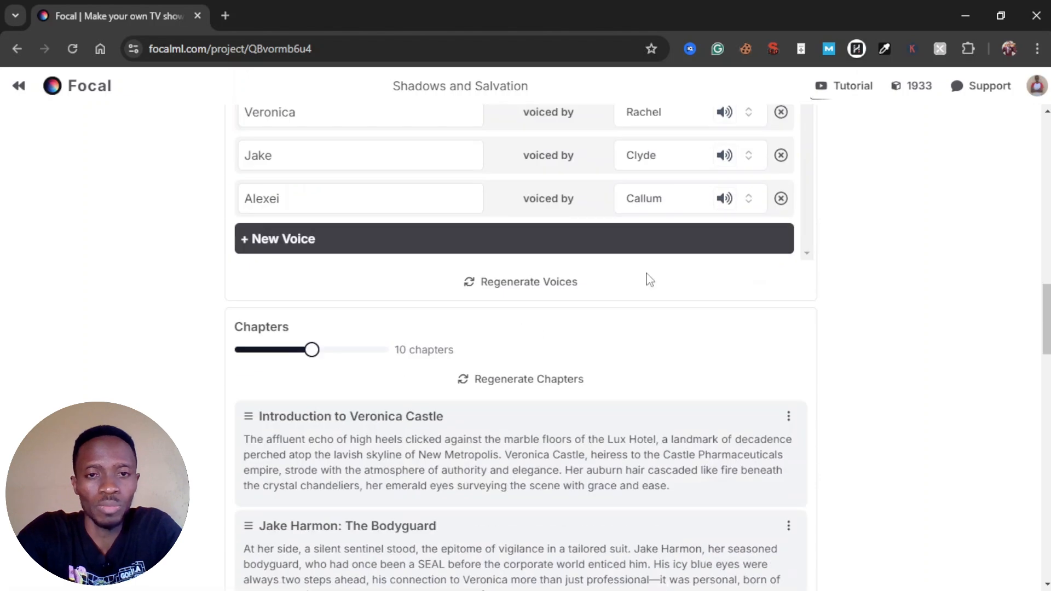
scroll(522, 364, down, 3)
scroll(507, 359, up, 1)
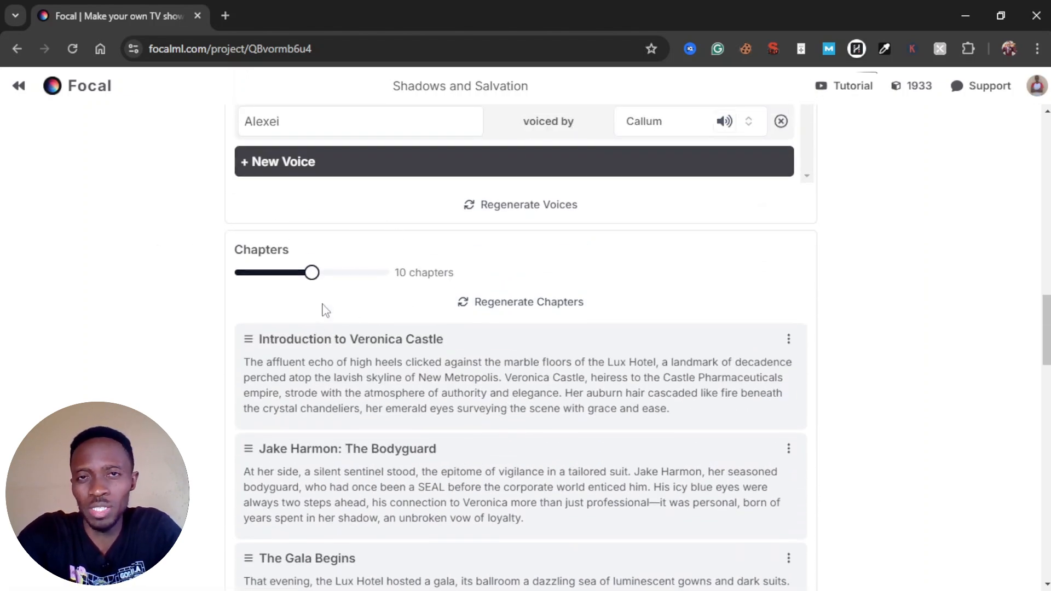
mouse_move(312, 273)
mouse_down()
mouse_move(292, 276)
mouse_move(326, 286)
mouse_move(476, 284)
mouse_move(312, 282)
mouse_up()
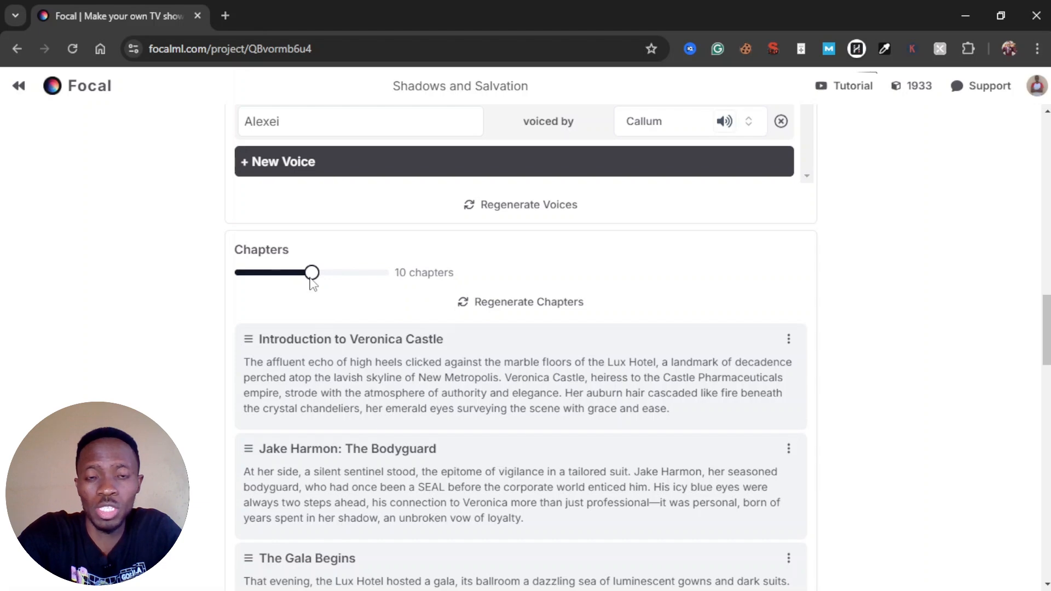
scroll(429, 363, down, 5)
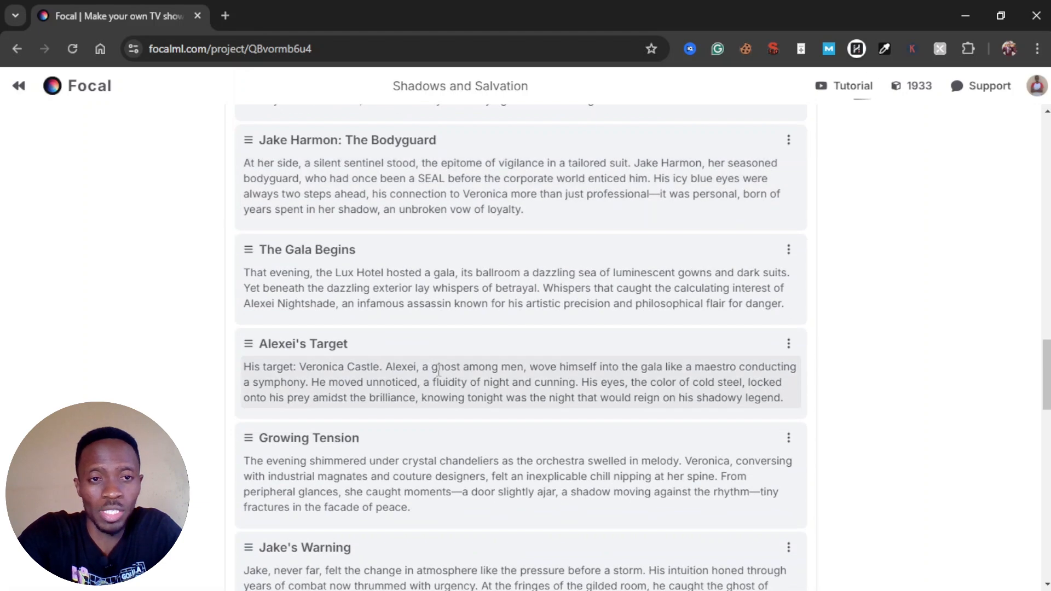
scroll(437, 371, down, 6)
scroll(437, 372, down, 5)
scroll(438, 368, down, 7)
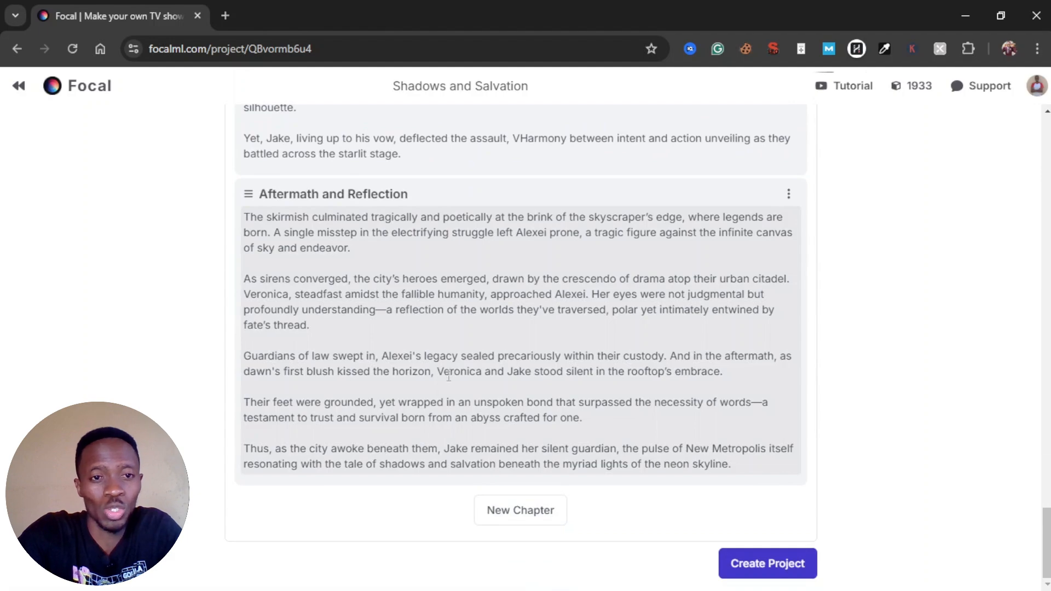
scroll(449, 376, up, 18)
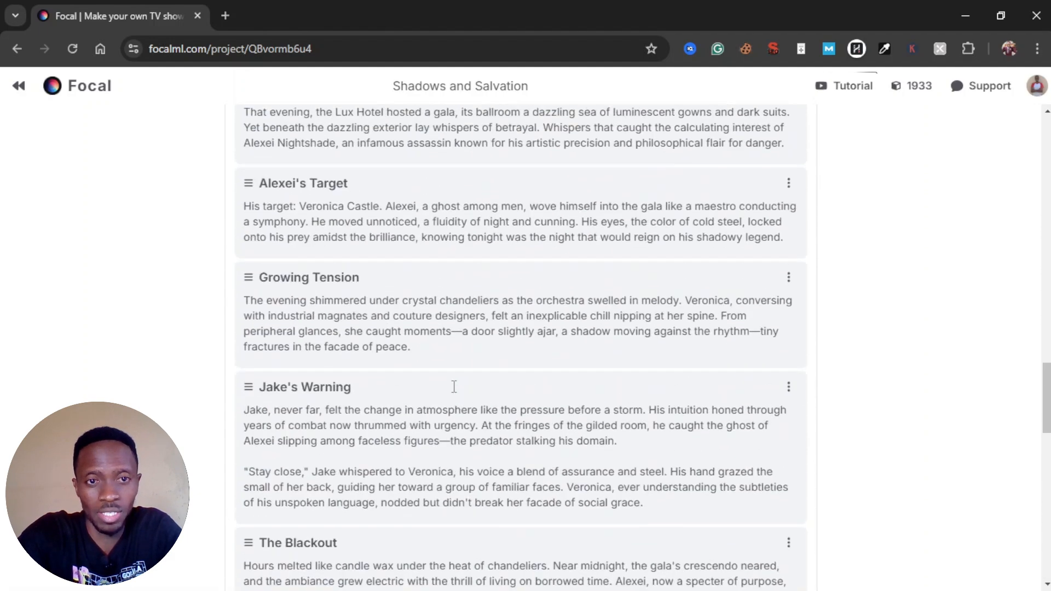
scroll(453, 386, up, 10)
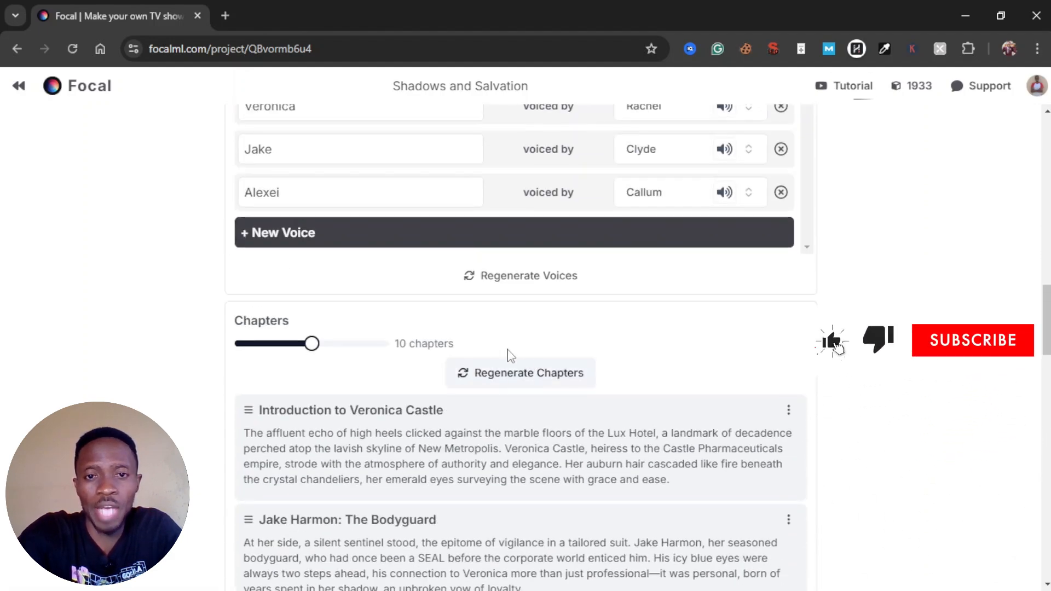
- Set the number of chapters to 5 and regenerate the chapters
click(308, 345)
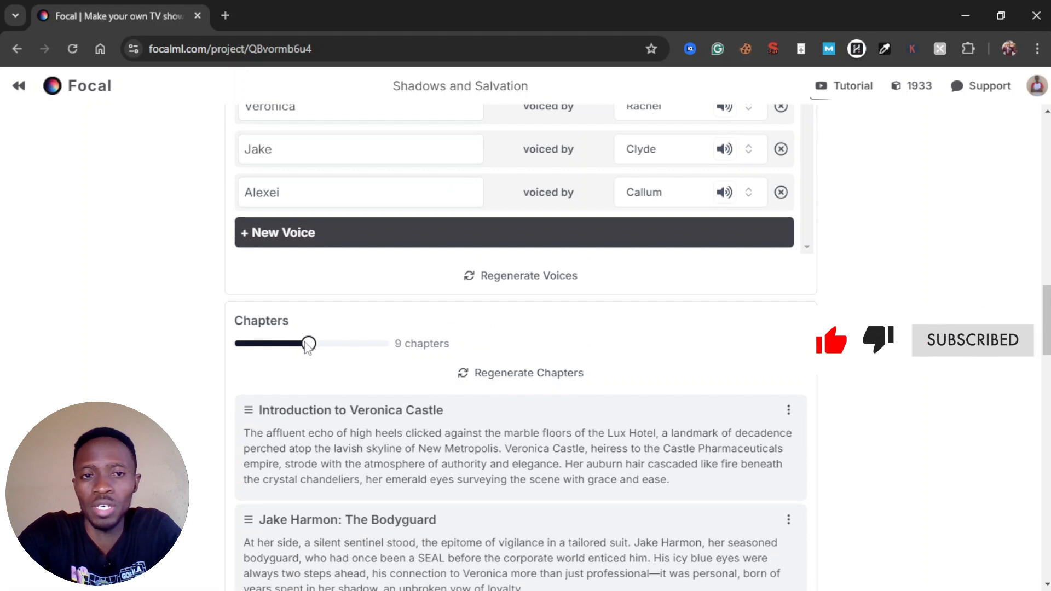
drag(309, 344, 292, 363)
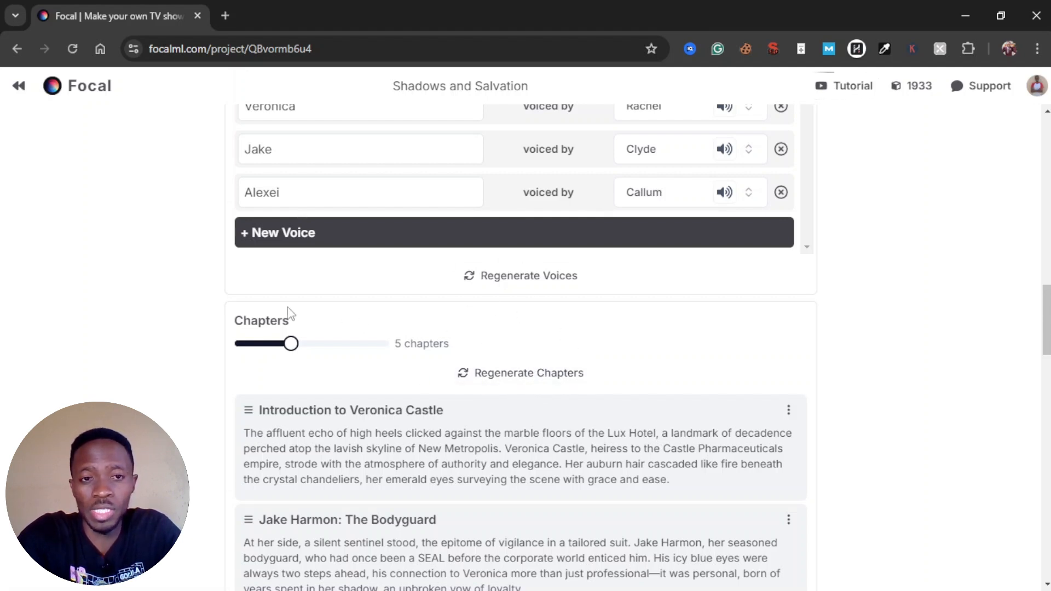
click(536, 385)
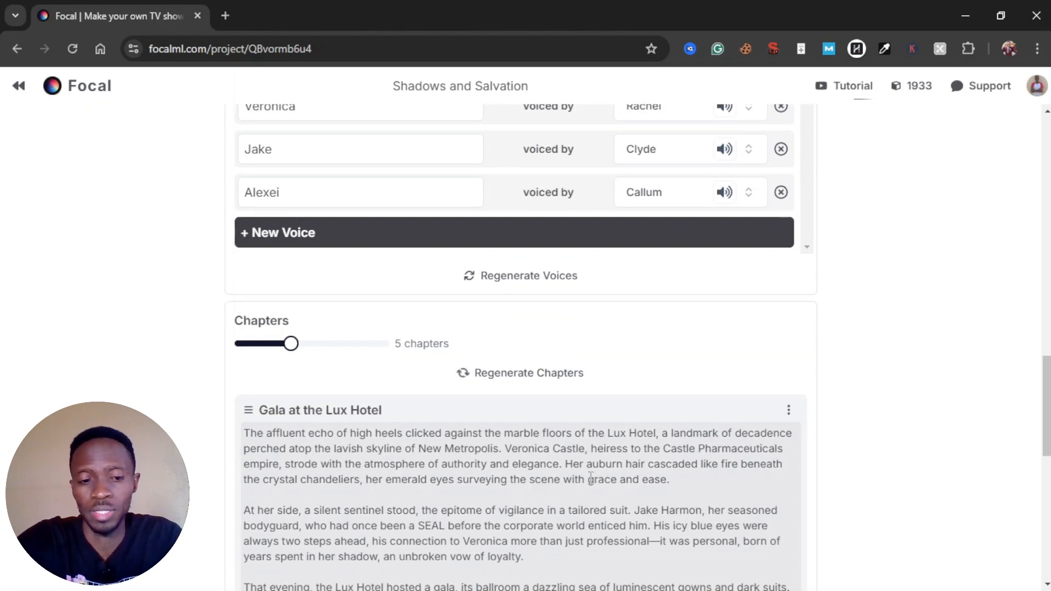
- Read through the regenerated chapters and recheck the project title and style settings
scroll(590, 478, down, 20)
scroll(584, 415, up, 10)
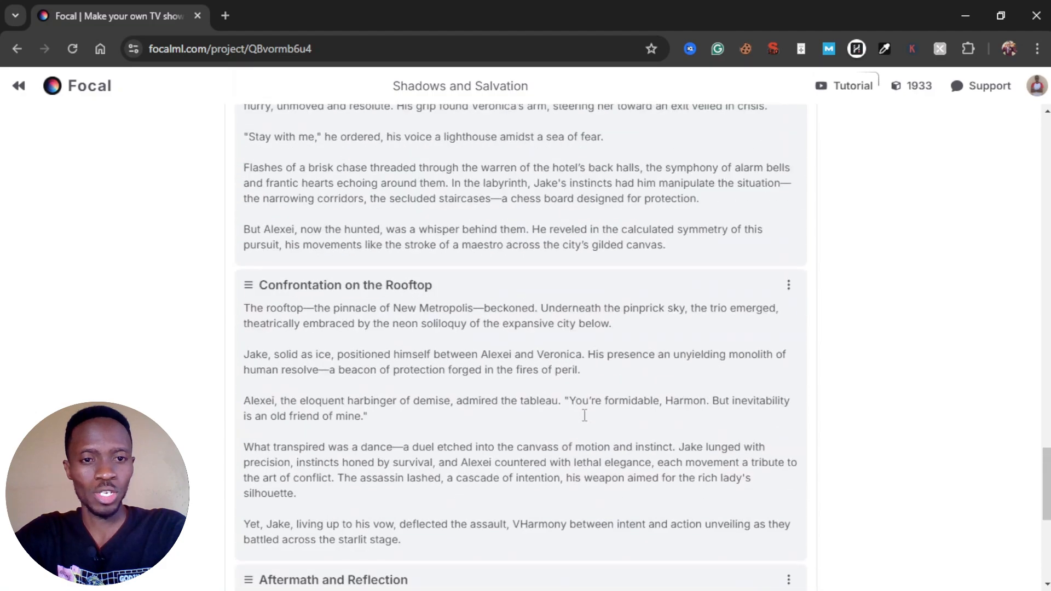
scroll(584, 415, up, 15)
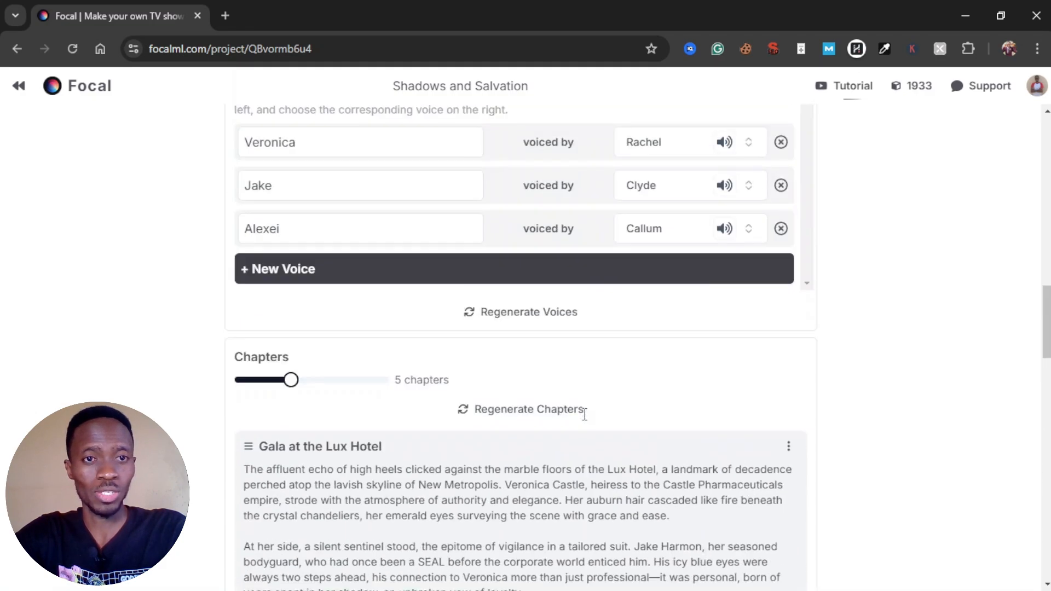
scroll(585, 416, down, 8)
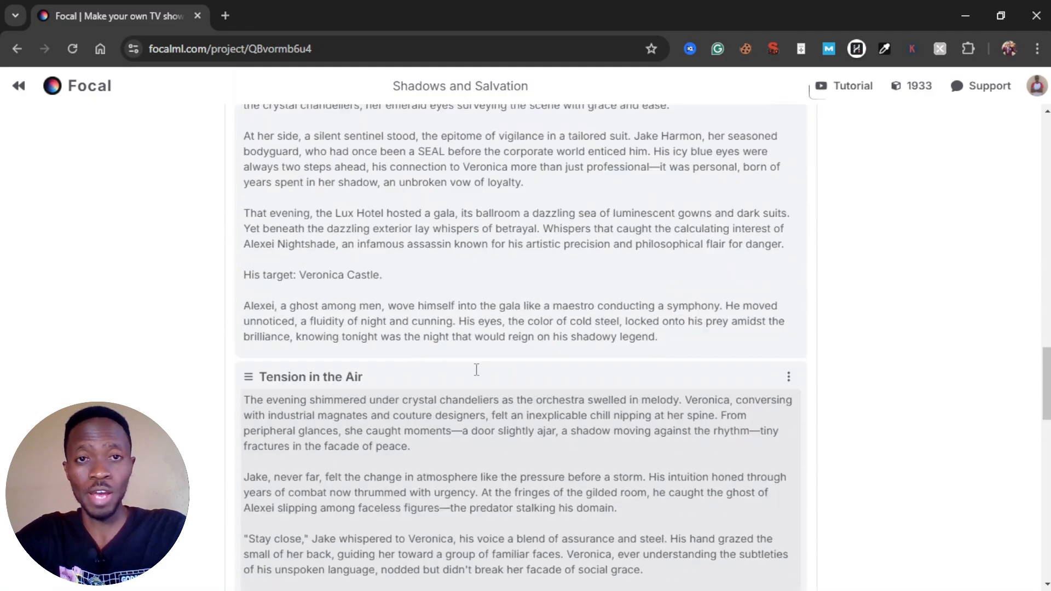
scroll(477, 370, up, 6)
scroll(408, 325, down, 3)
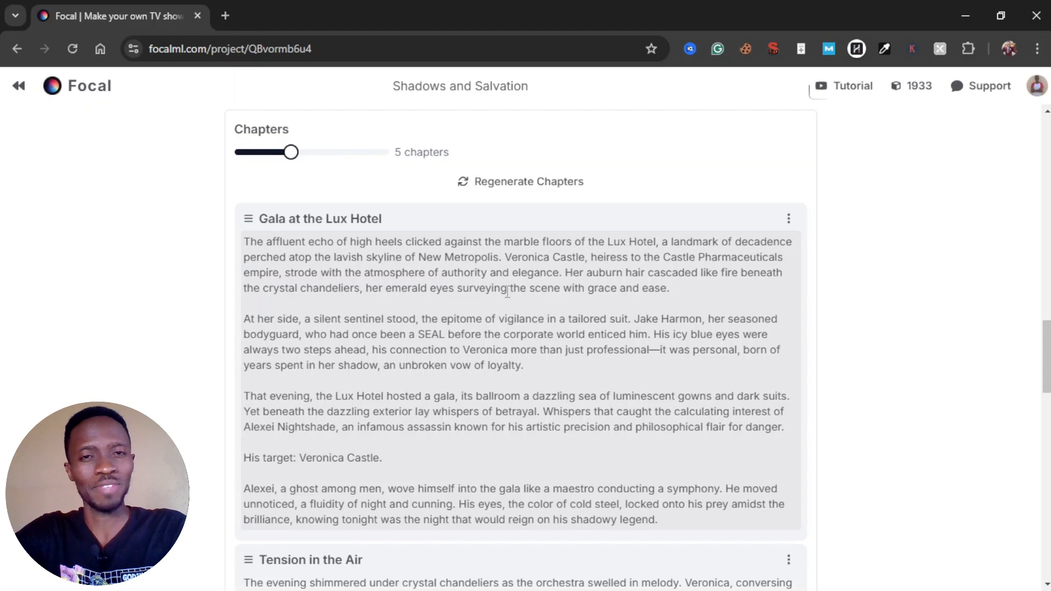
scroll(507, 292, up, 15)
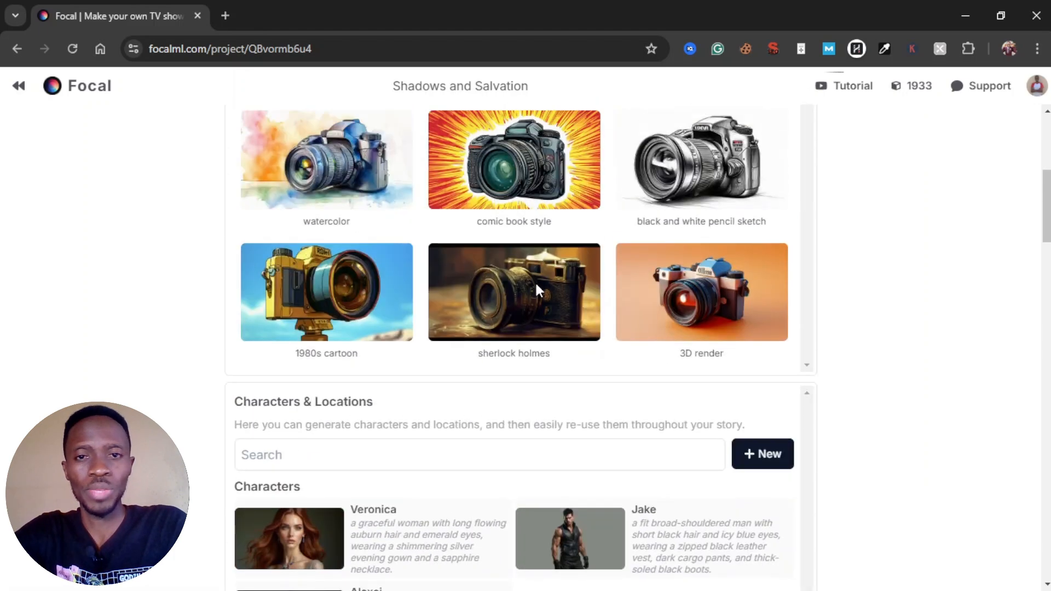
scroll(717, 347, up, 6)
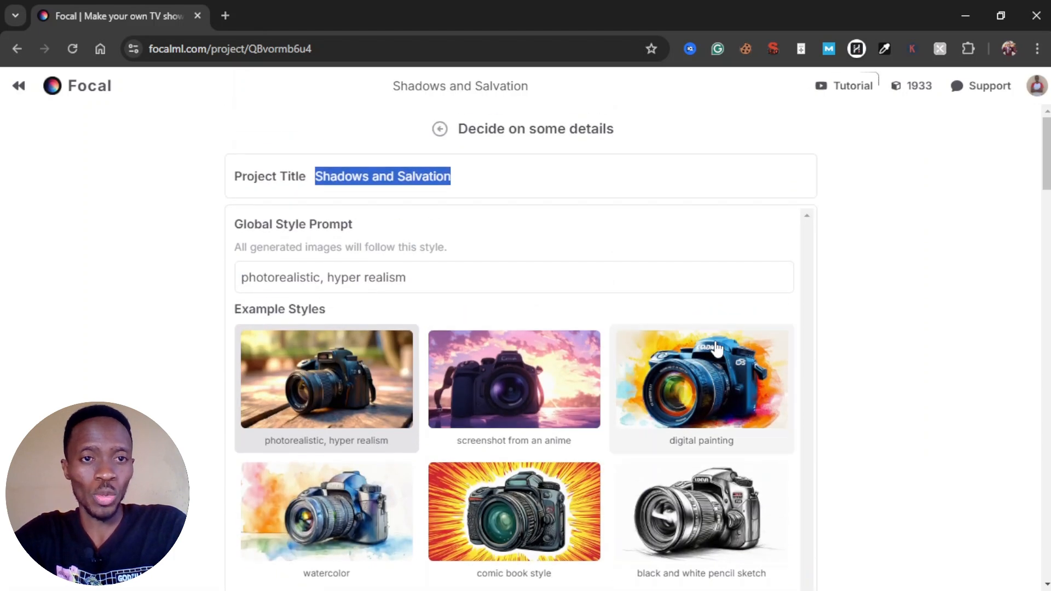
- Create the project from the configured details and dismiss the welcome guide in the editor
scroll(807, 312, down, 20)
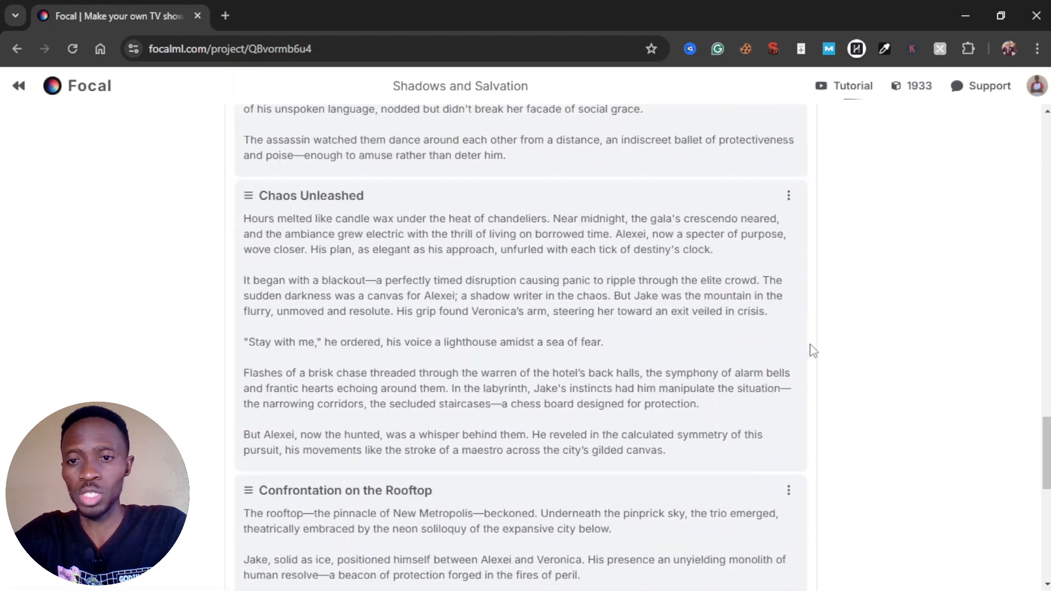
scroll(813, 350, down, 10)
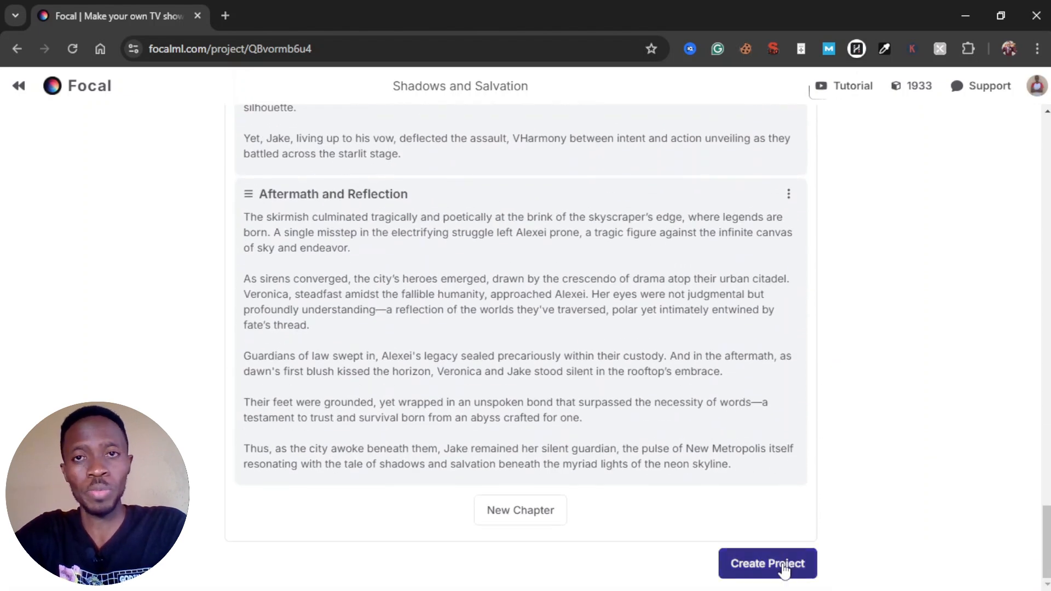
click(784, 570)
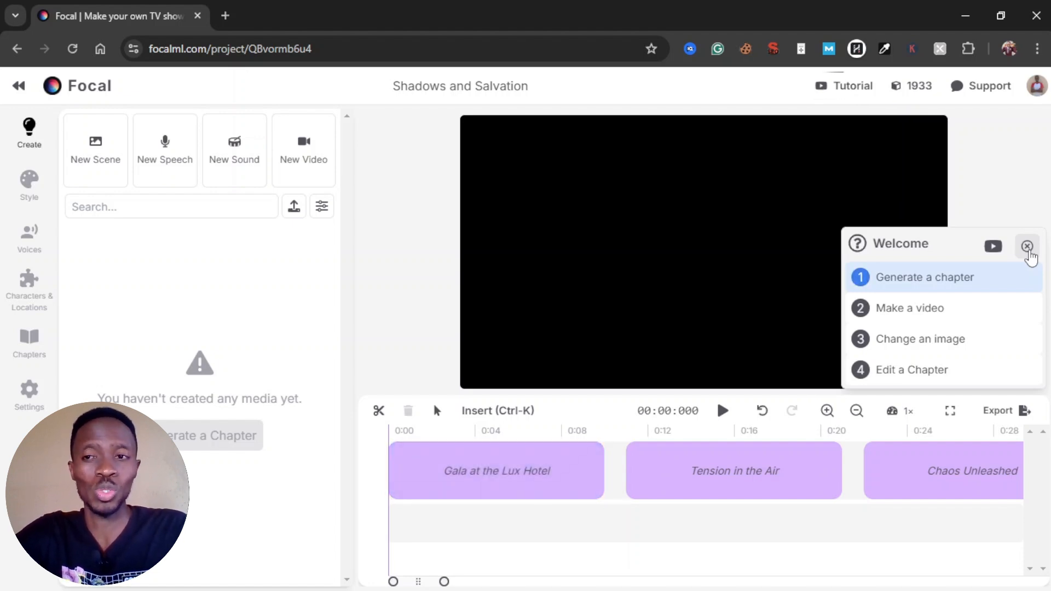
click(1027, 248)
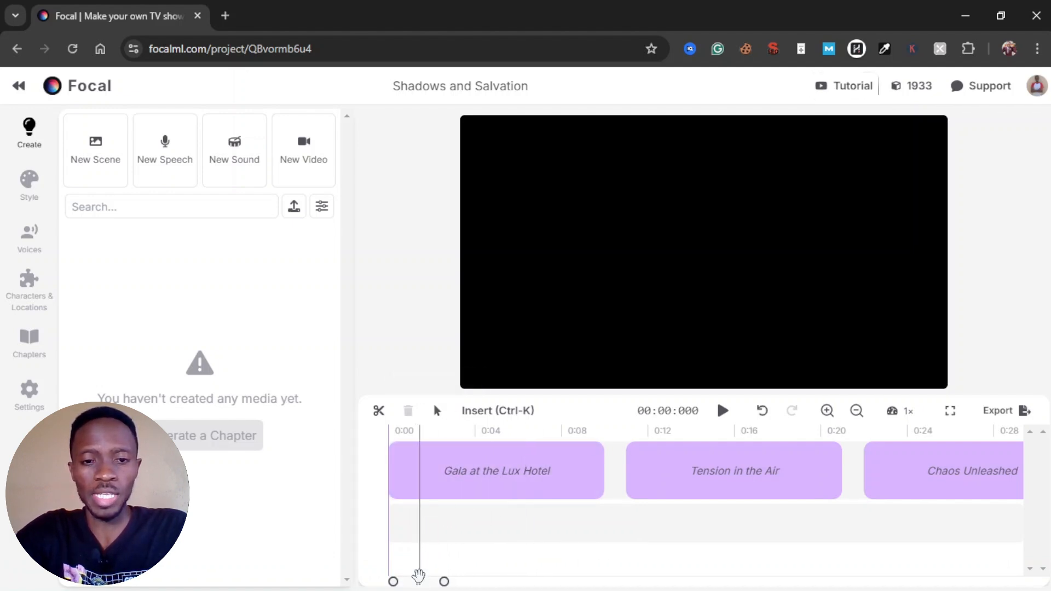
- Select the "Gala at the Lux Hotel" chapter on the timeline
mouse_move(418, 582)
mouse_down()
mouse_move(549, 579)
mouse_move(402, 575)
mouse_up()
click(400, 569)
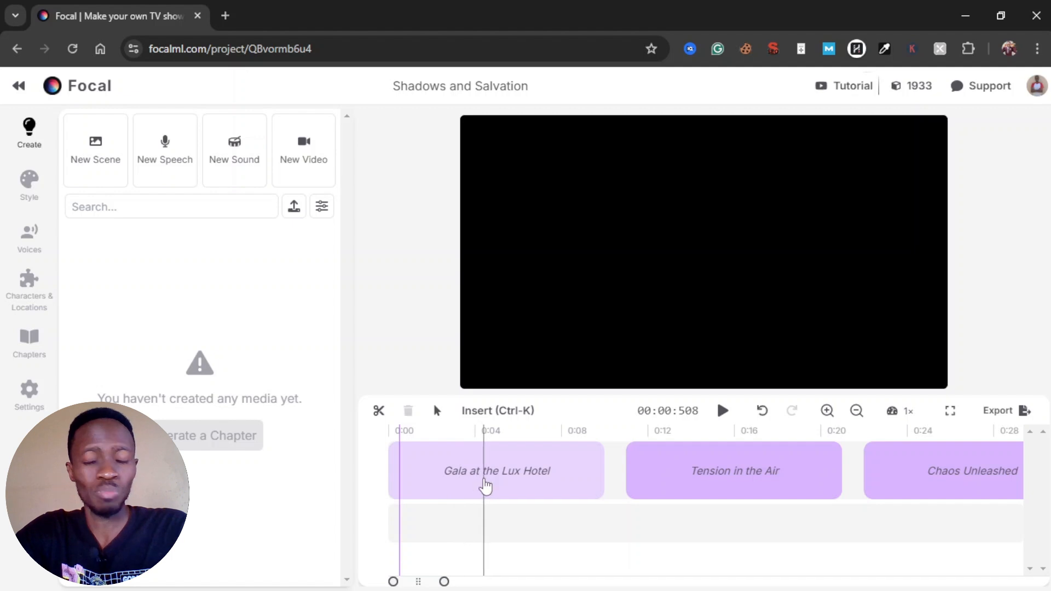
click(490, 483)
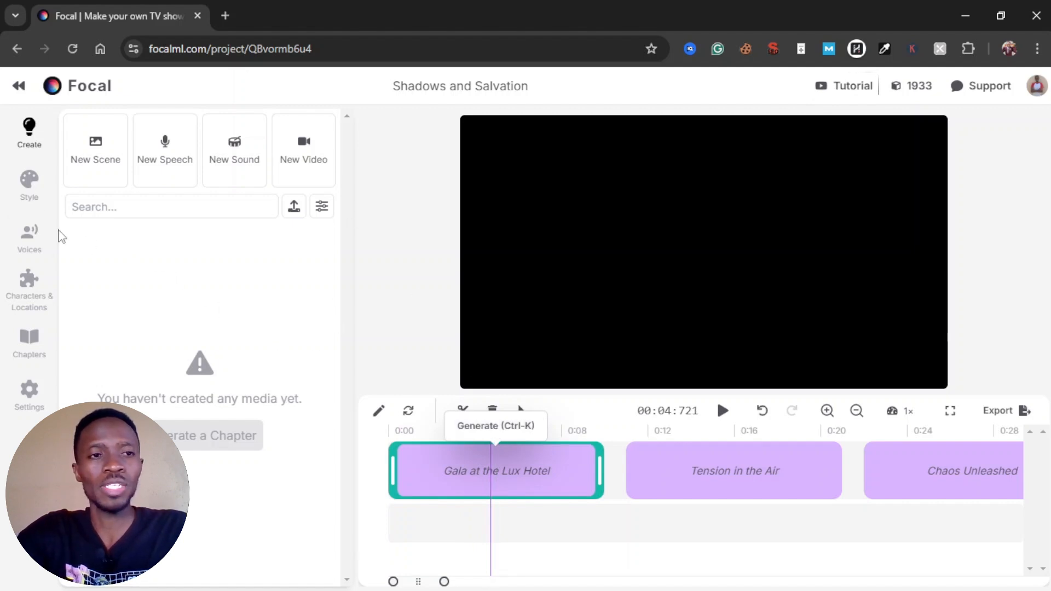
- Look through the project's characters and locations and check which kinds of new elements can be added
click(40, 304)
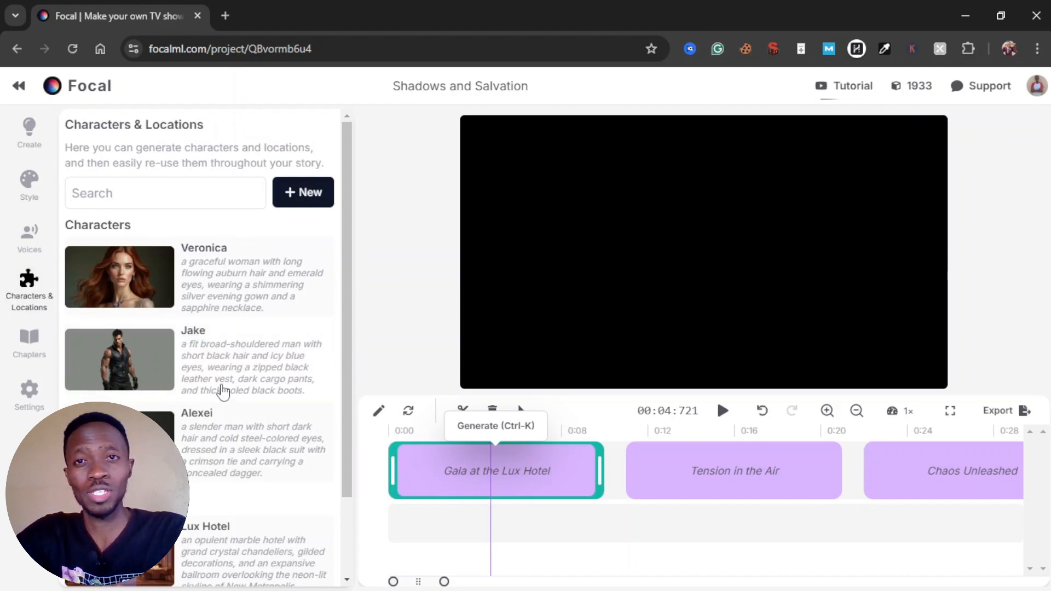
scroll(222, 391, down, 2)
scroll(219, 395, up, 2)
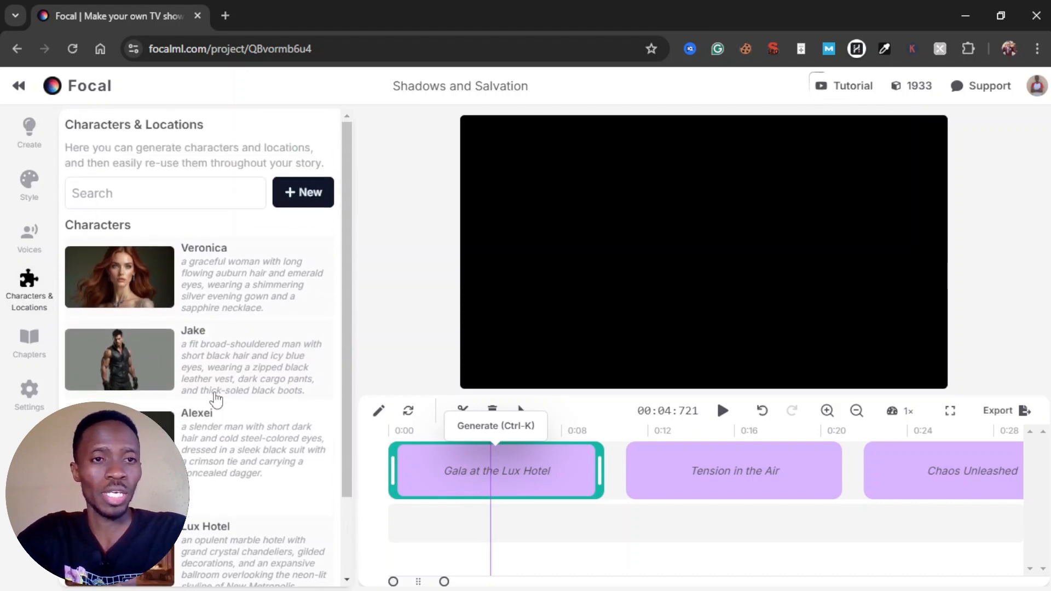
click(295, 197)
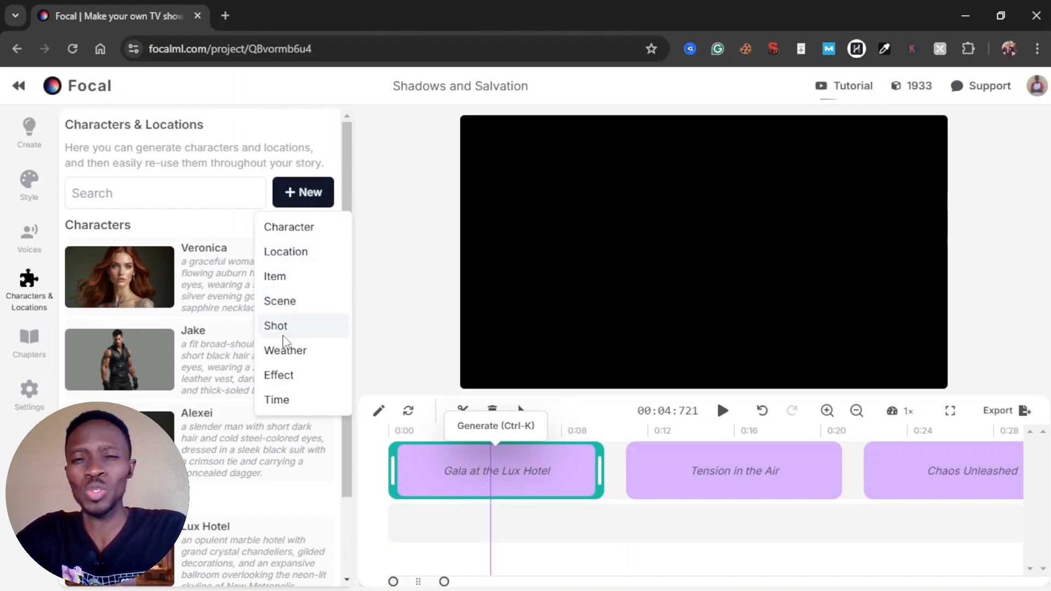
click(307, 206)
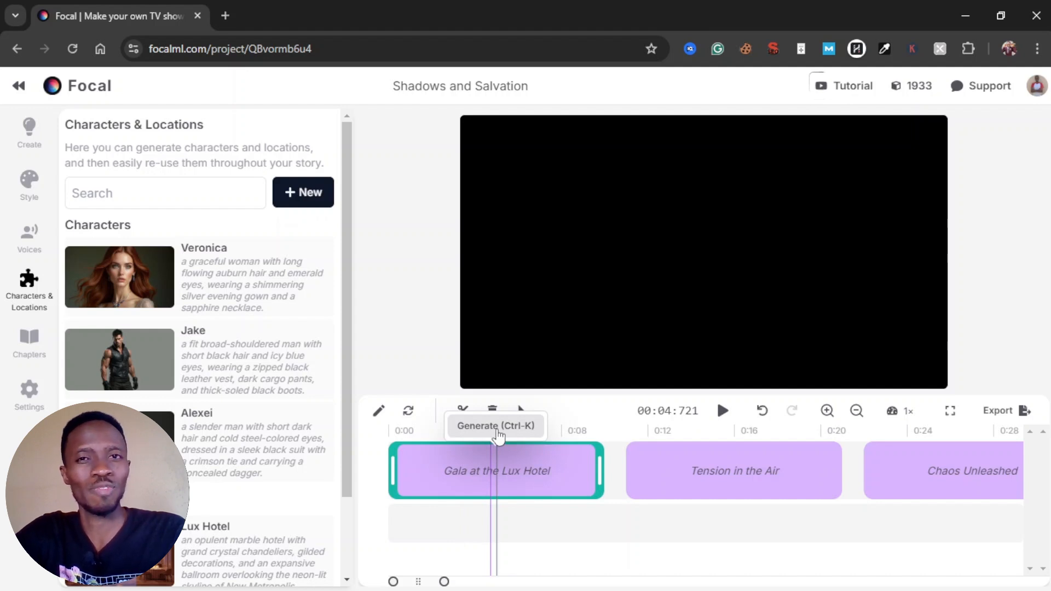
- Set the project's image model to Flux Pro v1.1 and the video model to Minimax in the global settings
click(29, 240)
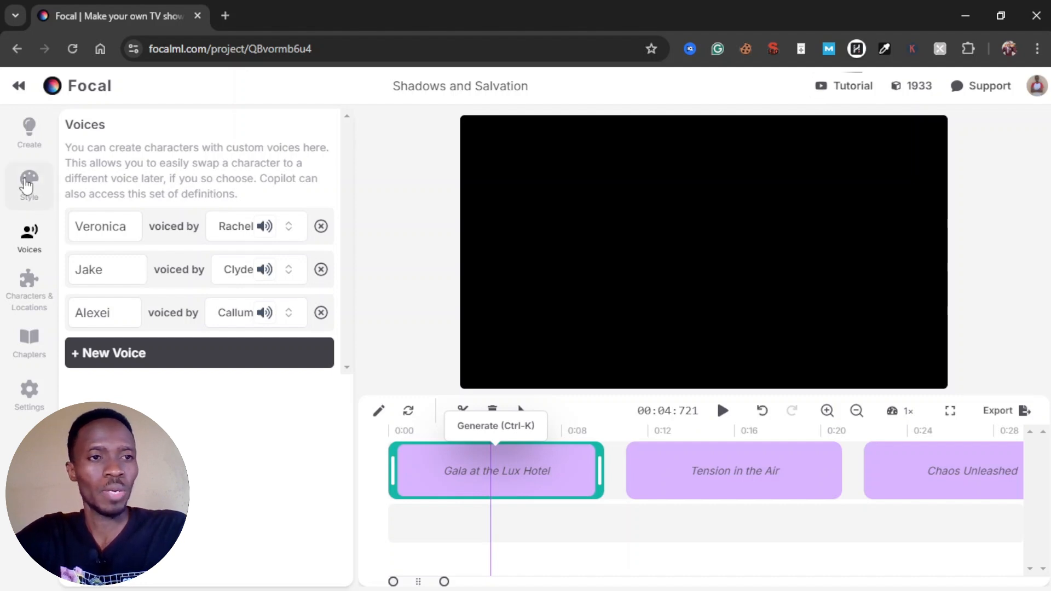
click(27, 185)
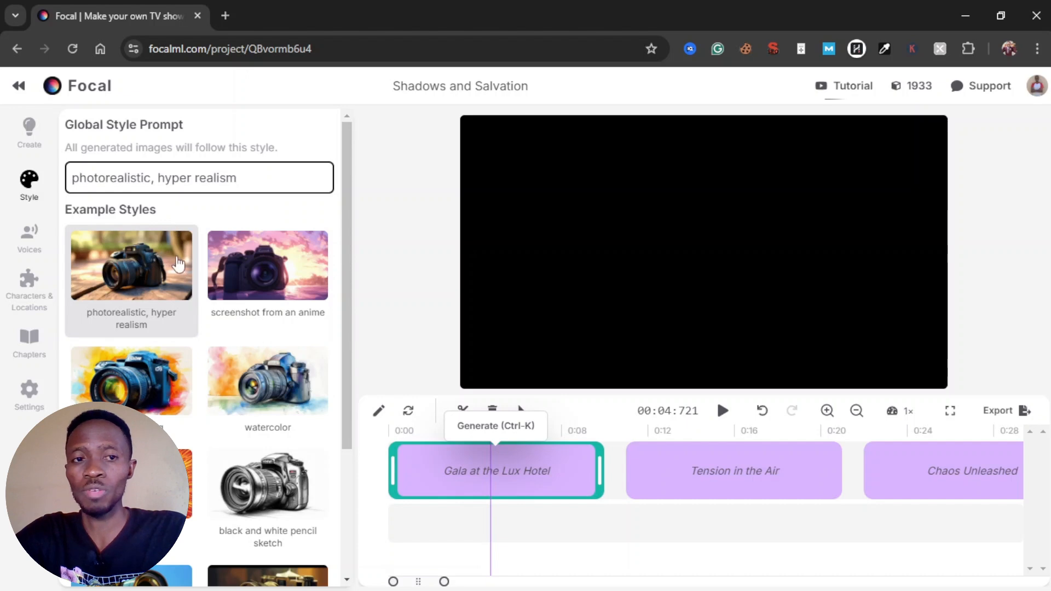
click(30, 406)
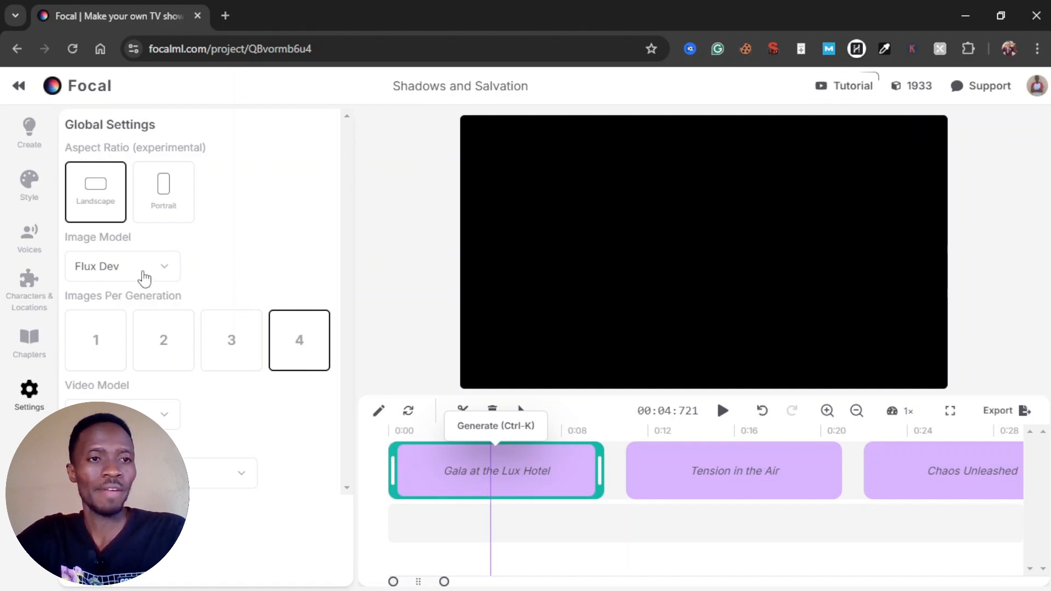
click(144, 278)
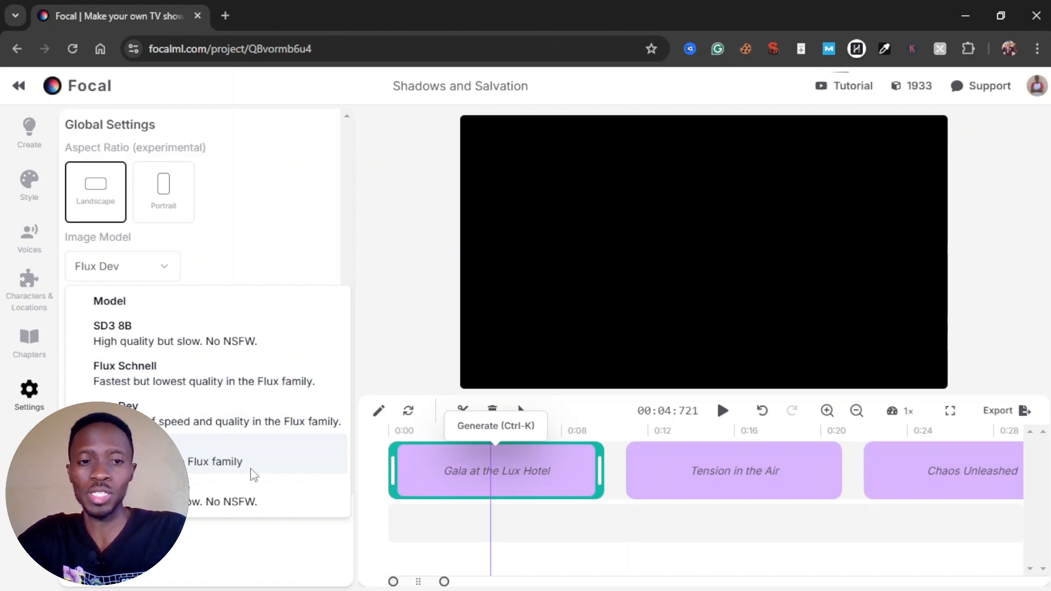
click(214, 462)
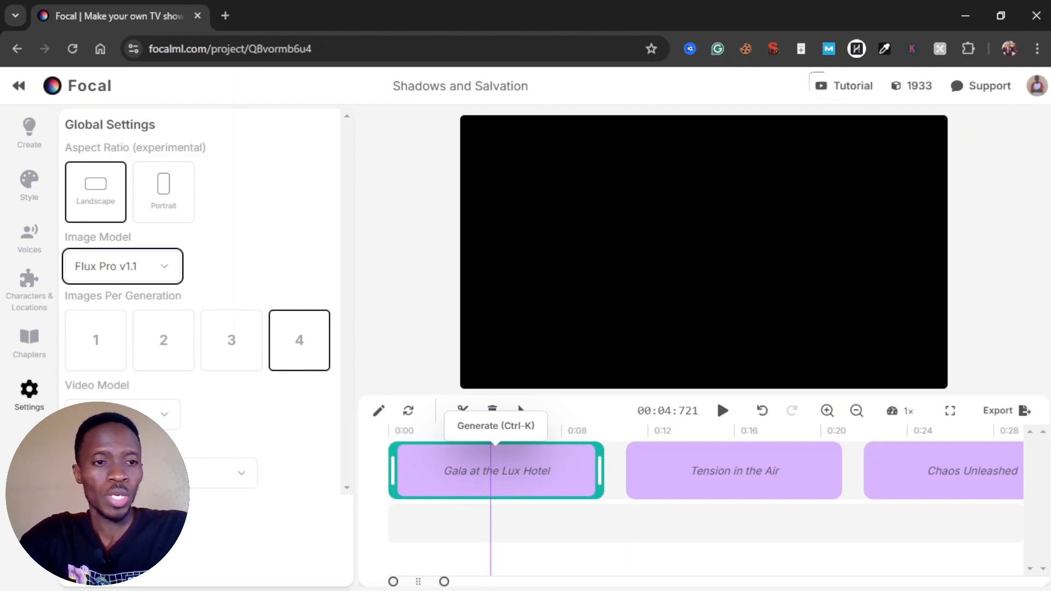
click(120, 414)
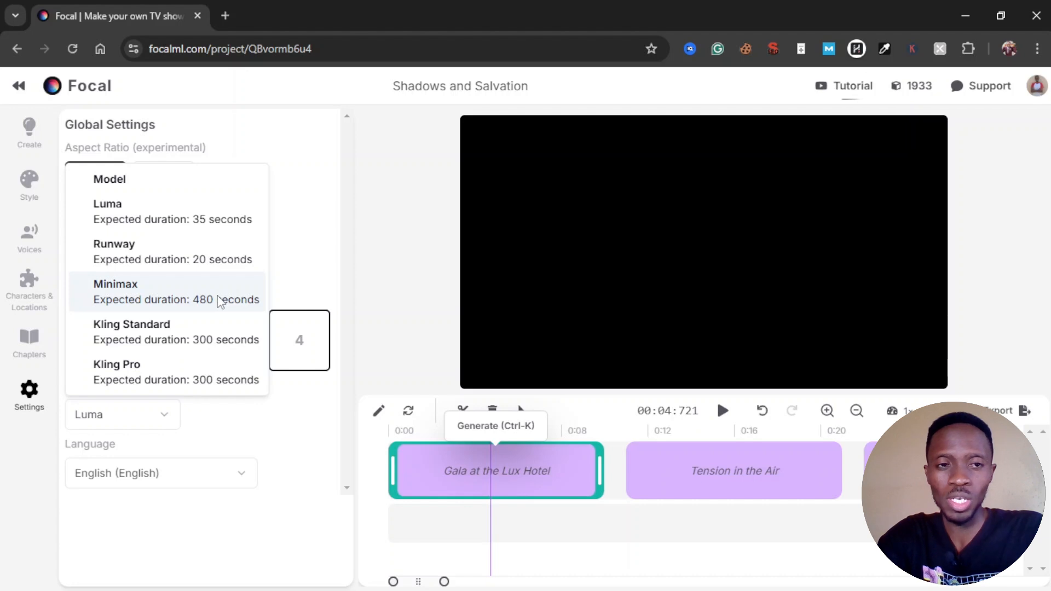
click(219, 303)
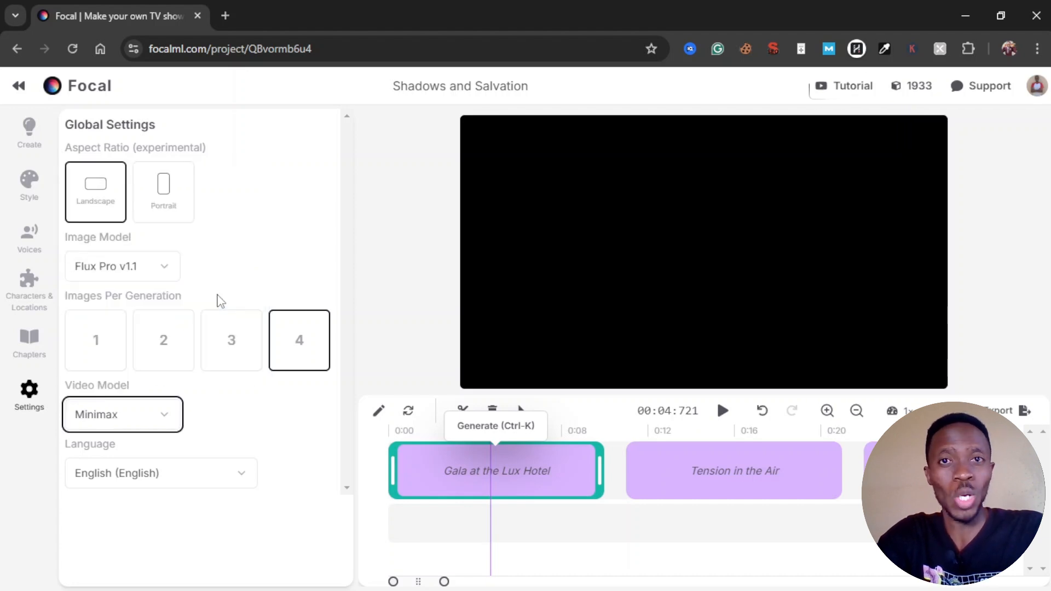
click(294, 268)
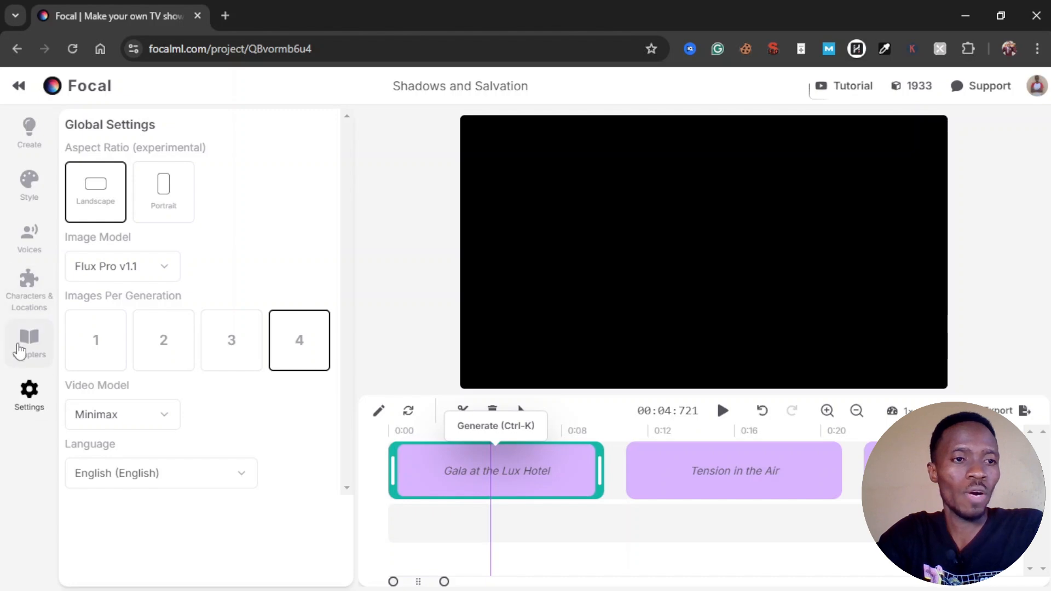
- Read through the story chapters, recheck the global style prompt and return to the project's media creation area
click(20, 351)
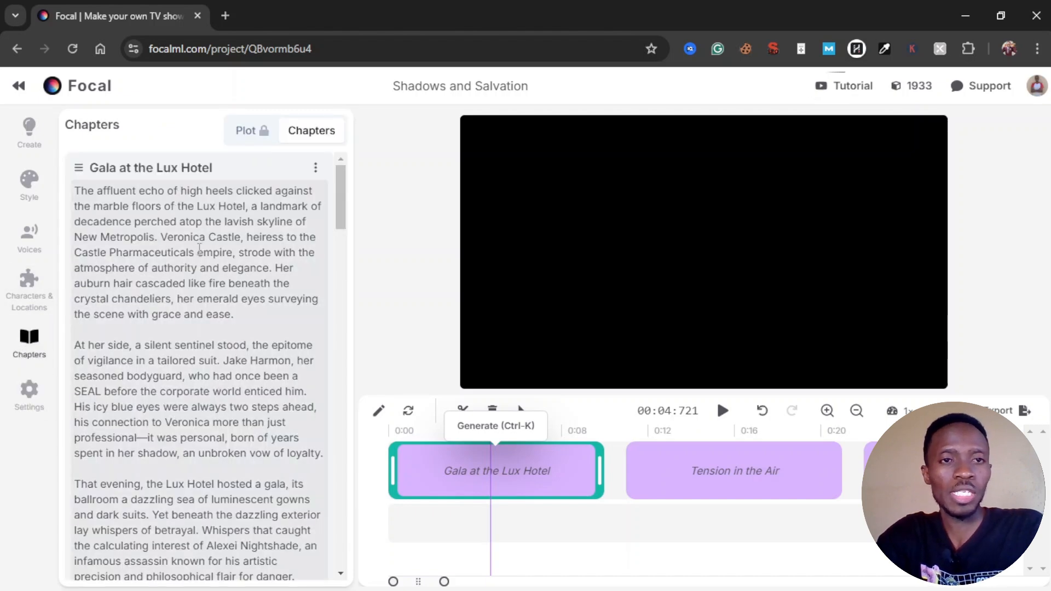
scroll(199, 248, down, 20)
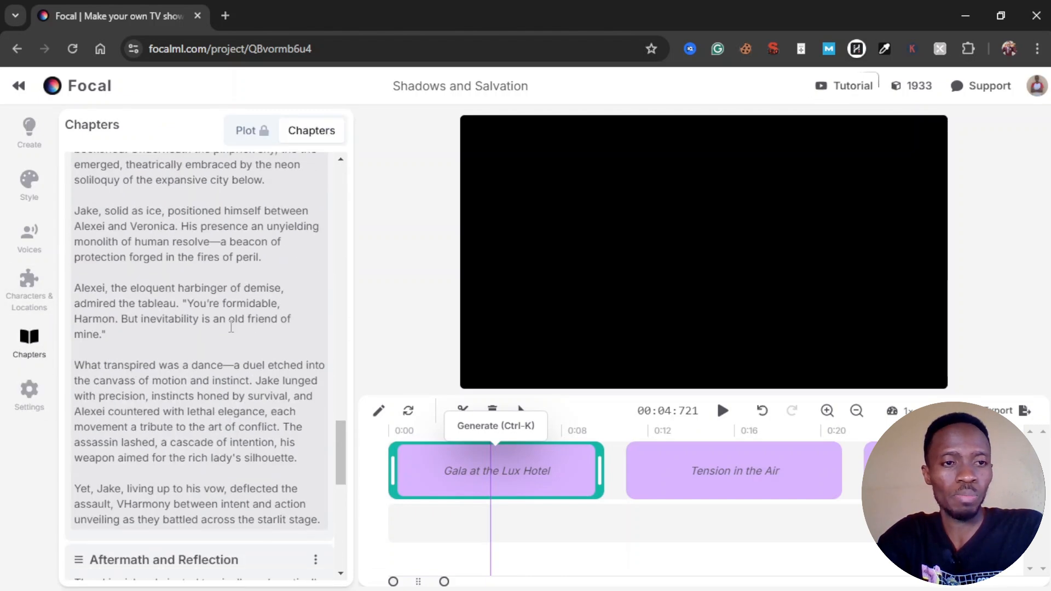
scroll(231, 328, down, 10)
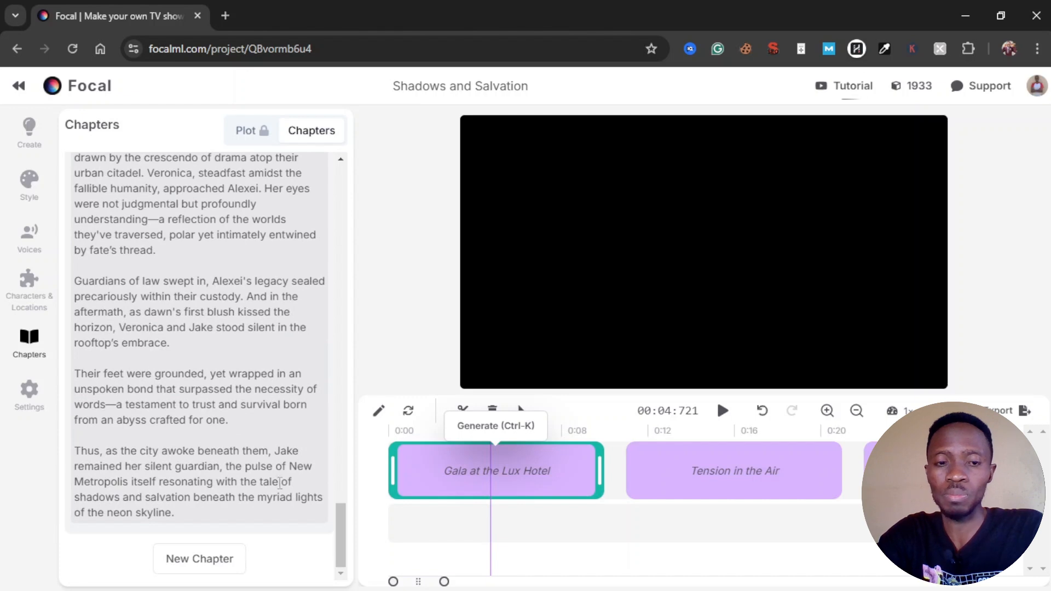
scroll(280, 482, up, 10)
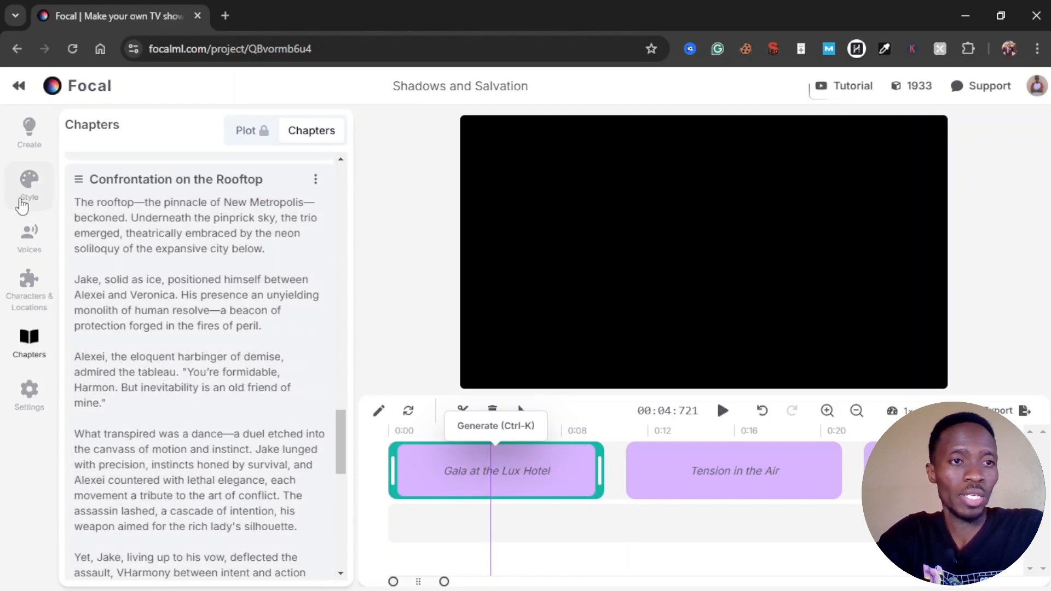
click(22, 205)
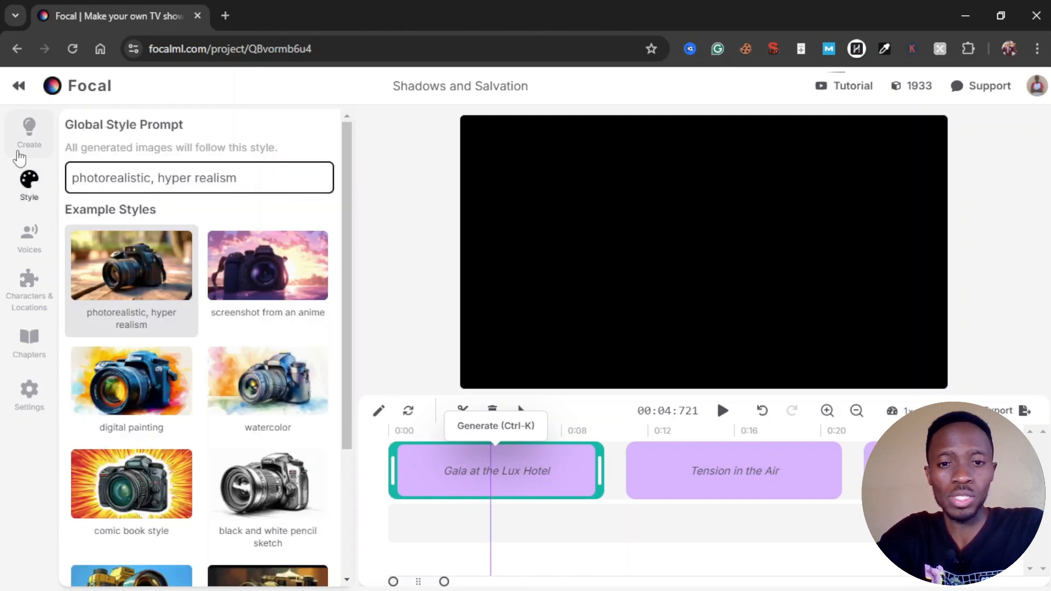
click(22, 155)
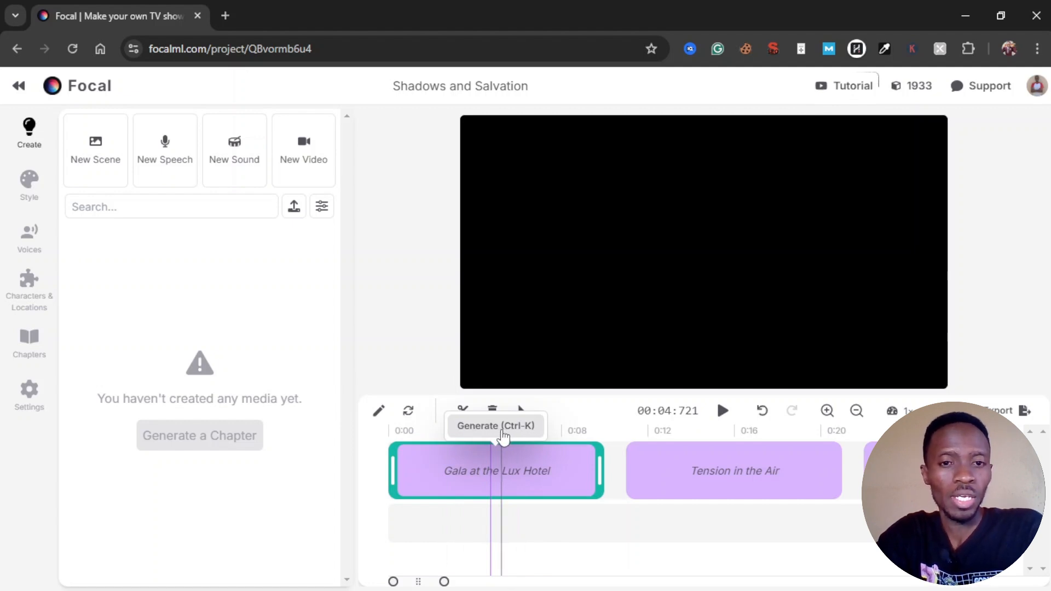
- Open generation for the "Gala at the Lux Hotel" chapter and review its adaptation prompt and story context
click(502, 436)
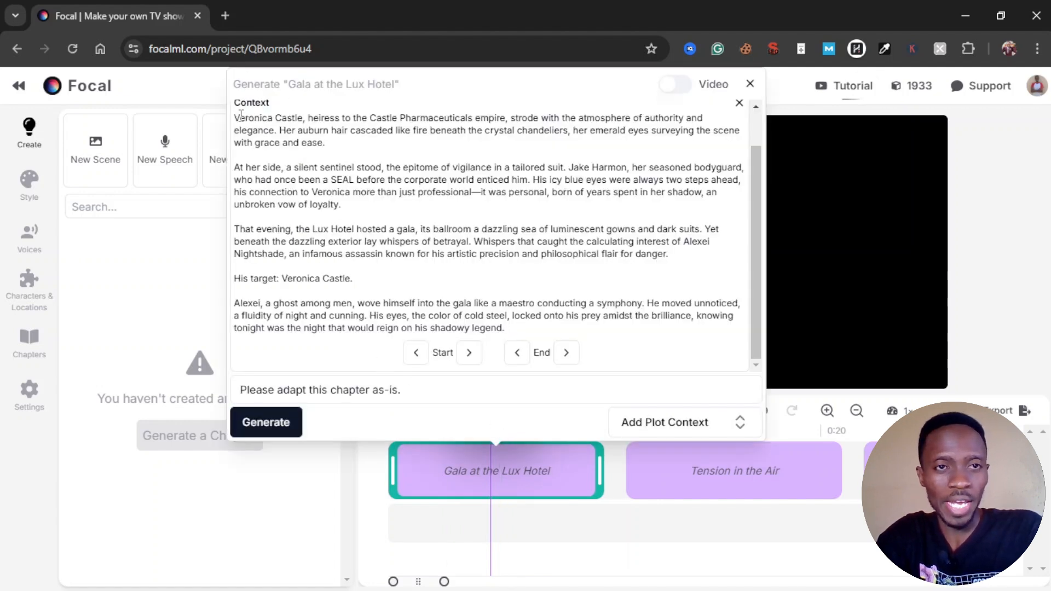
drag(239, 121, 581, 306)
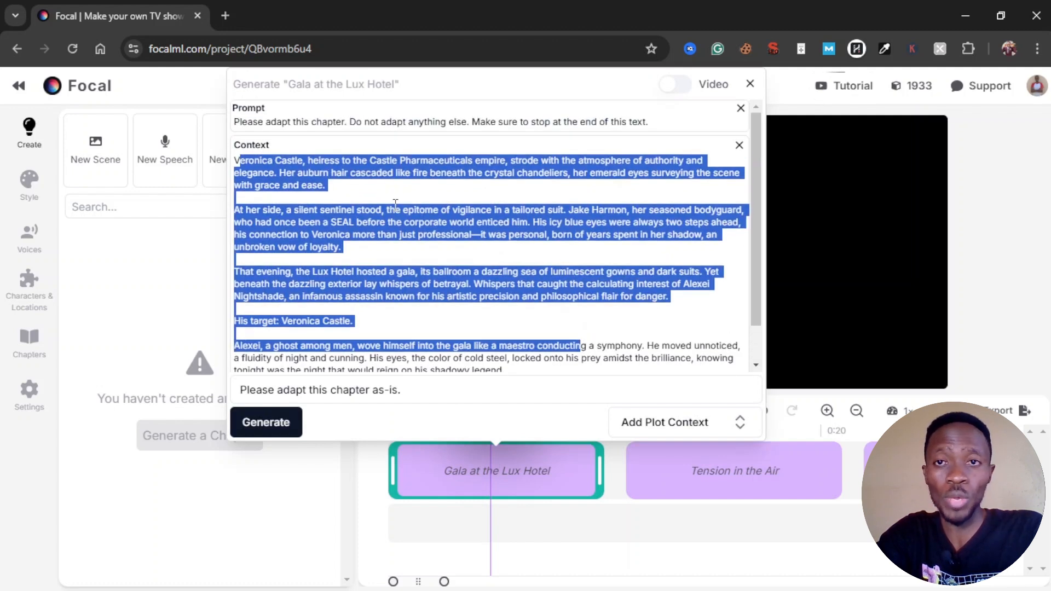
scroll(395, 204, down, 1)
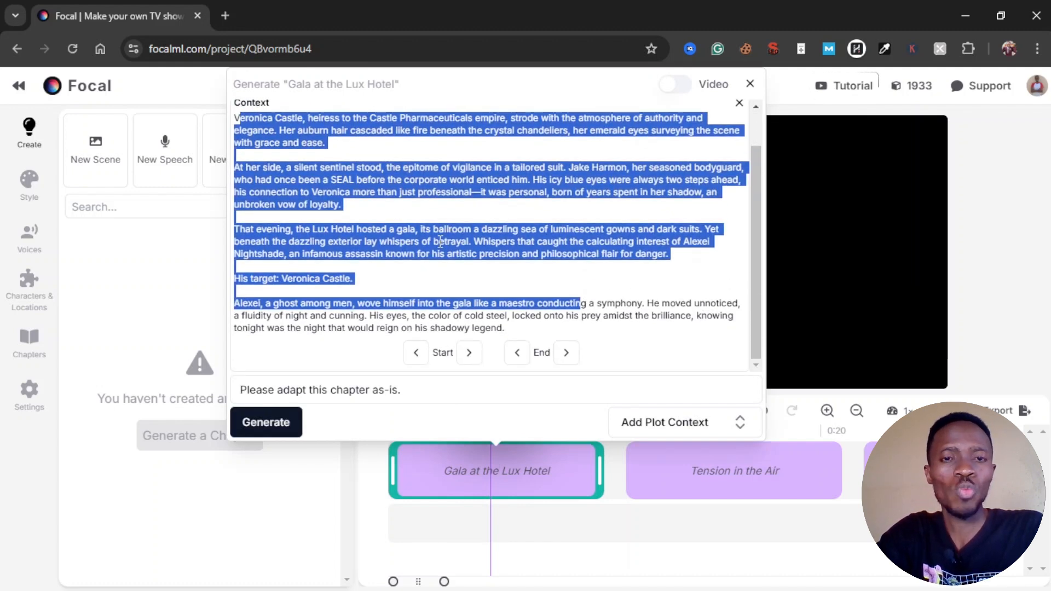
click(504, 291)
scroll(525, 300, up, 1)
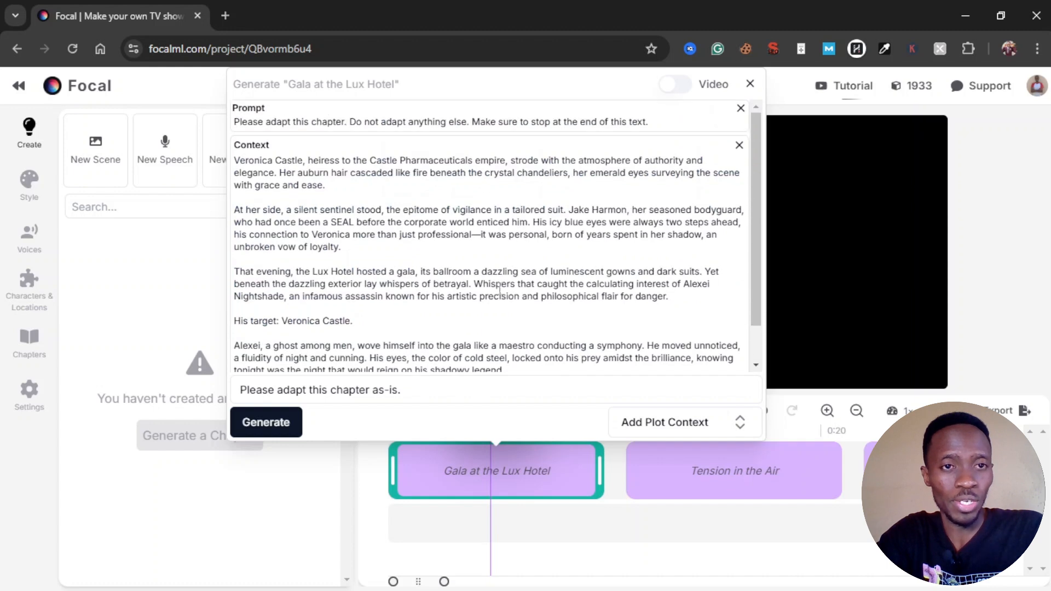
drag(236, 120, 689, 141)
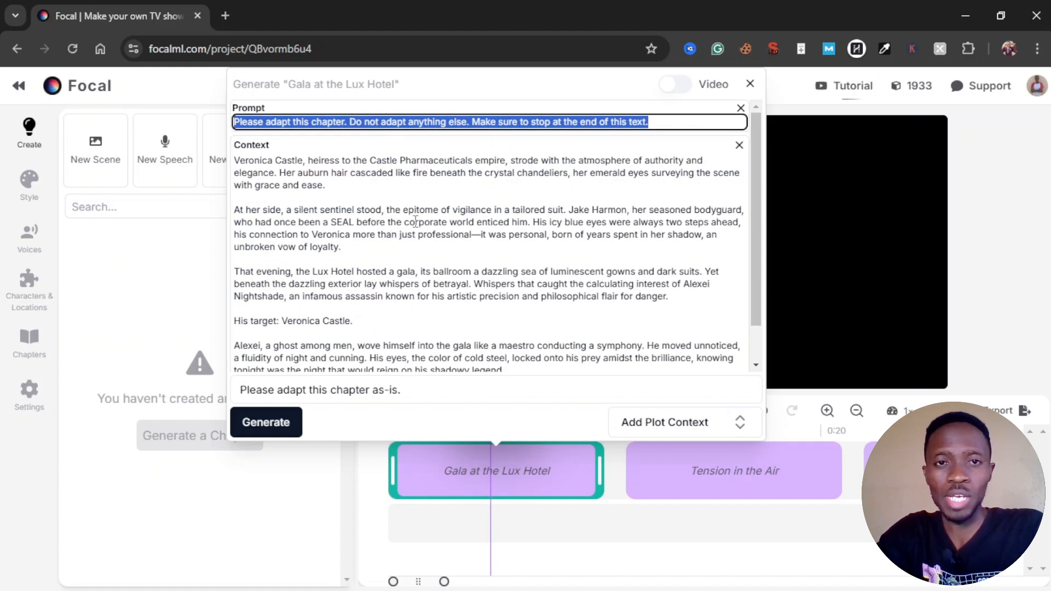
key(BackSpace)
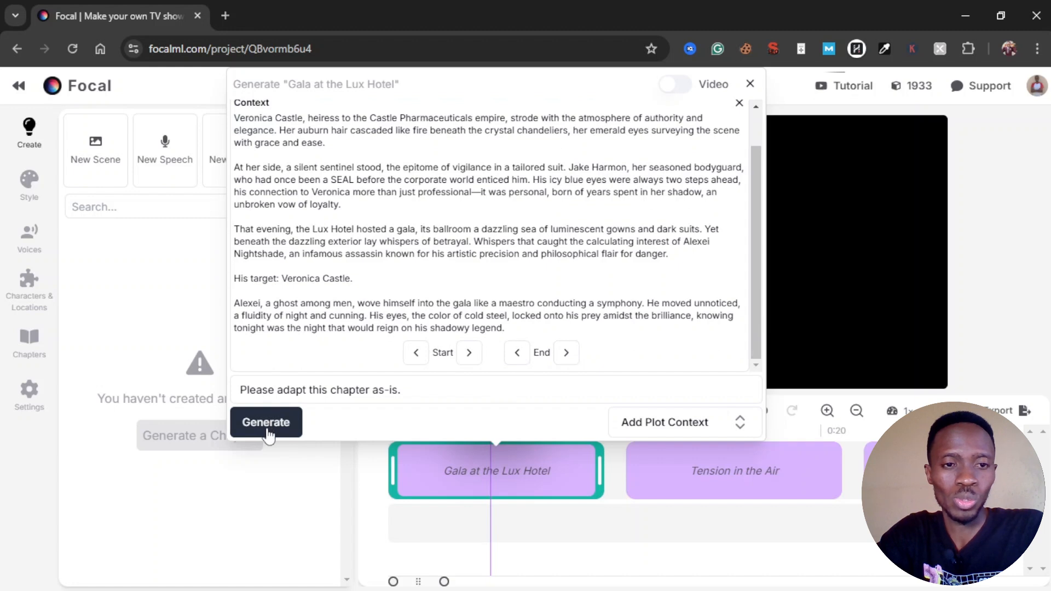
- Generate the chapter with the instruction "Please adapt this chapter as-is." and accept the resulting scenes and dialogue
click(267, 432)
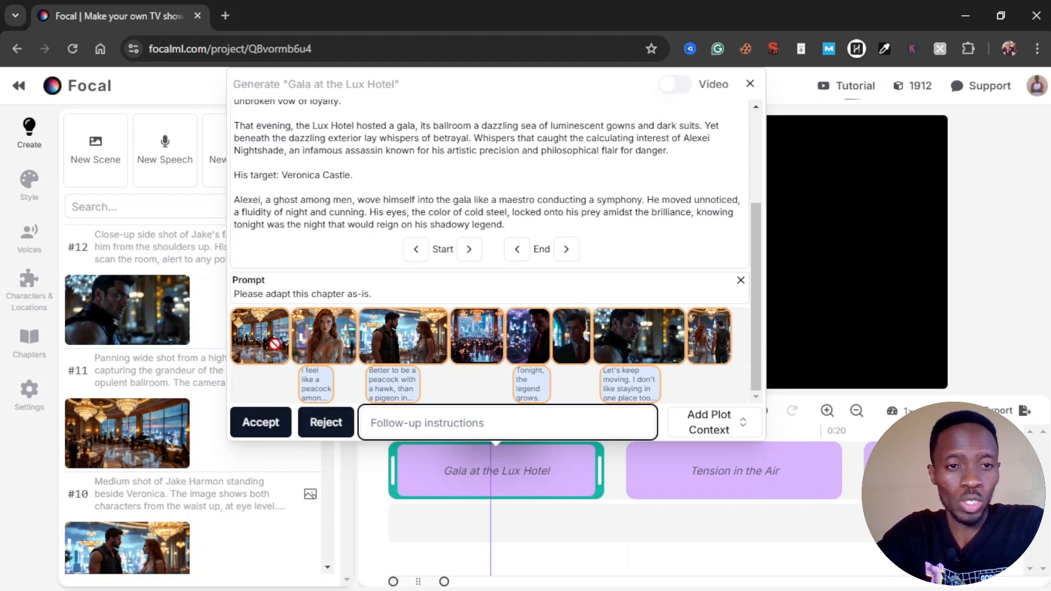
click(402, 416)
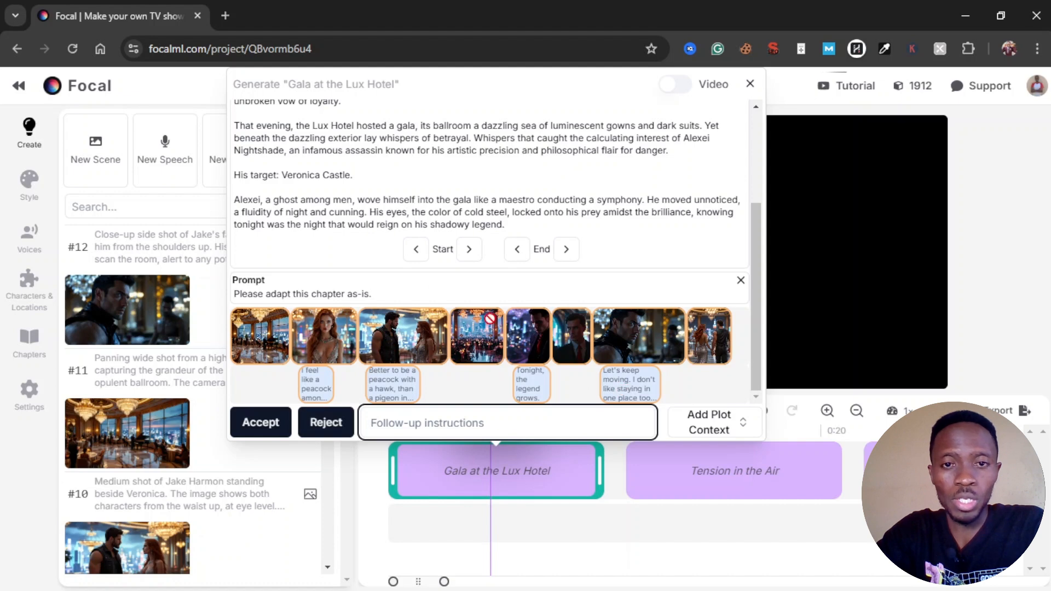
scroll(159, 460, down, 3)
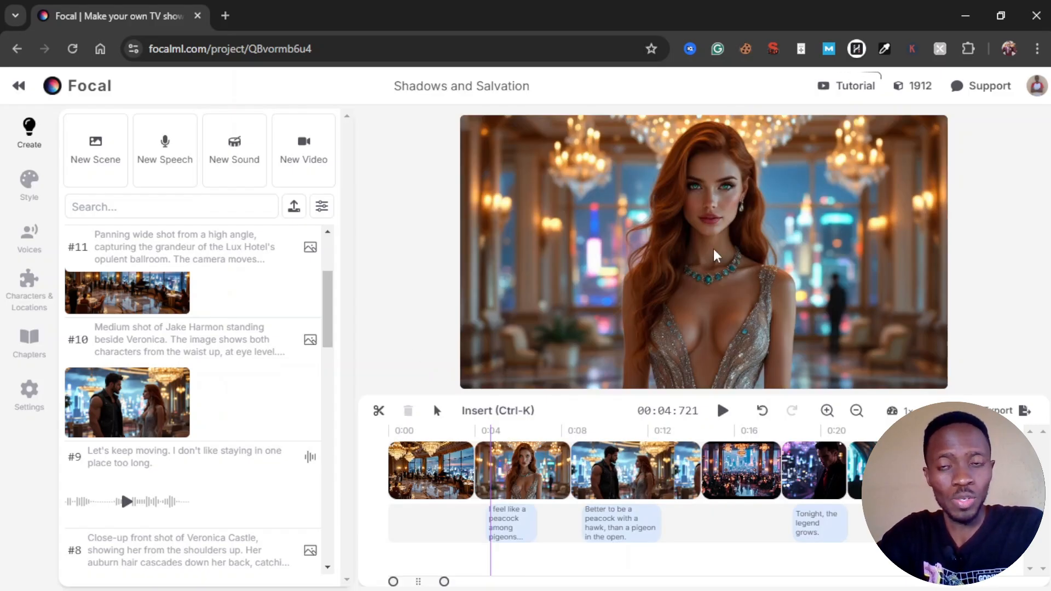
- Preview each generated scene of the gala chapter along the timeline, through to the couple walking away hand in hand
click(441, 470)
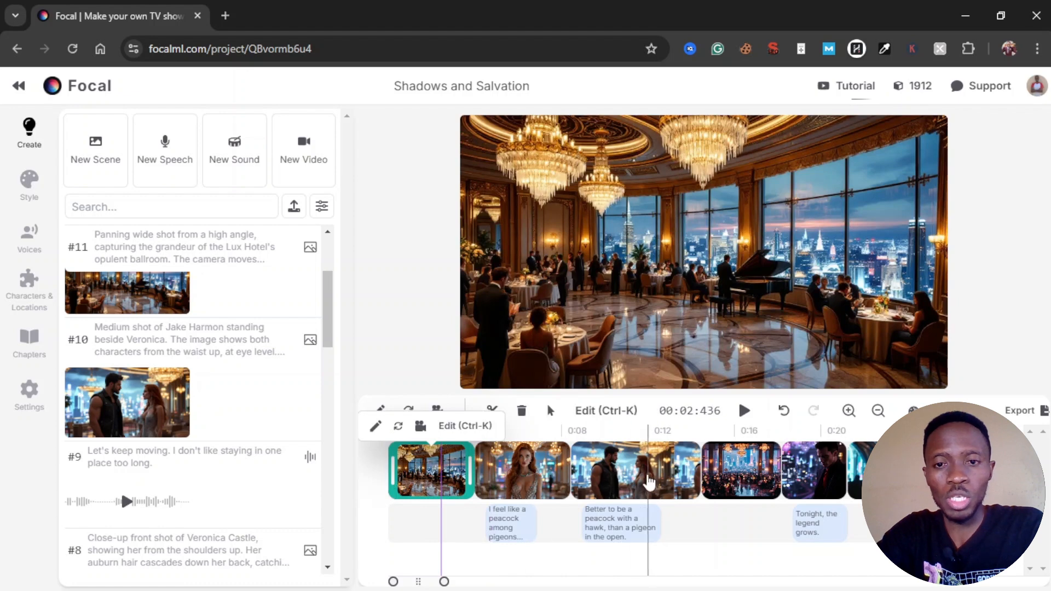
click(634, 478)
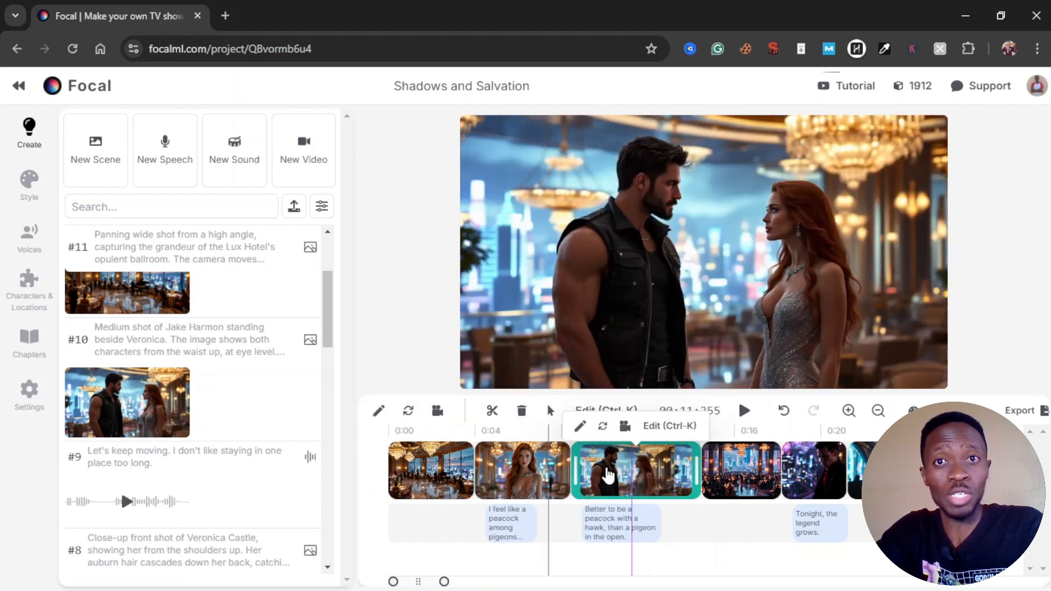
click(741, 477)
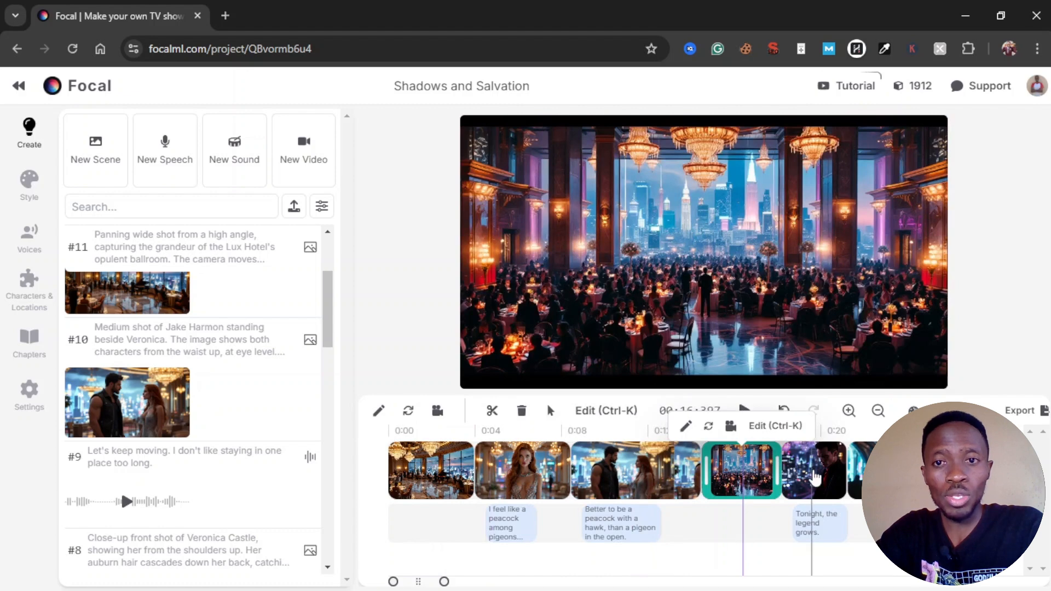
click(824, 485)
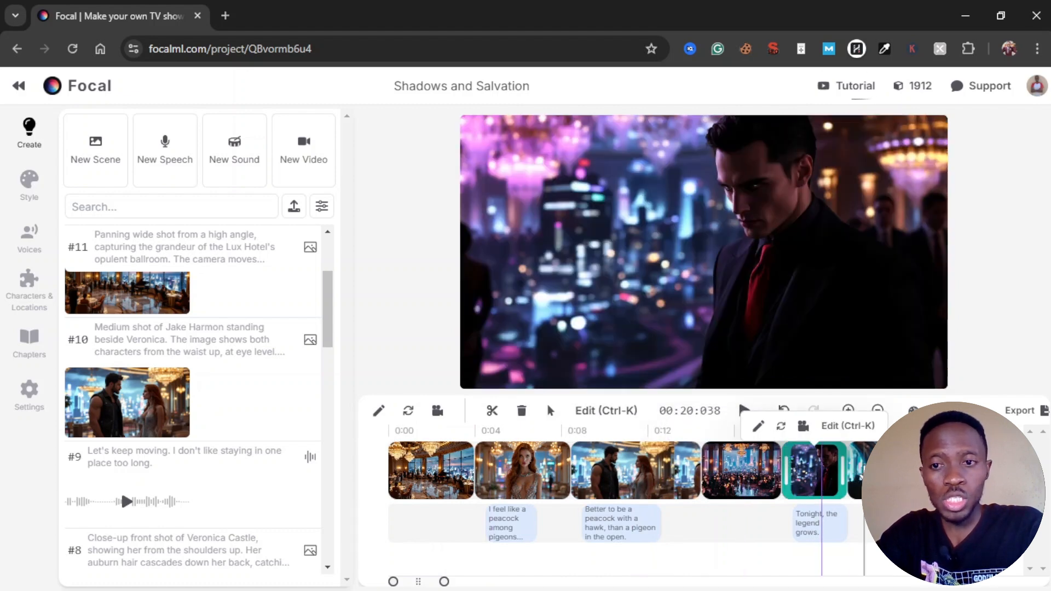
click(855, 471)
click(938, 473)
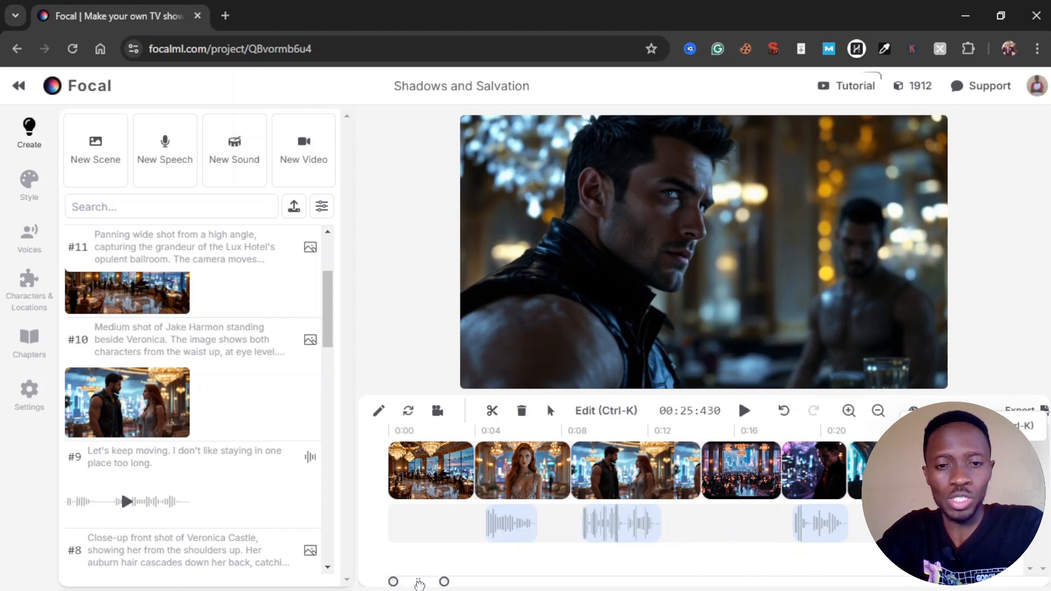
drag(419, 582, 459, 582)
click(685, 476)
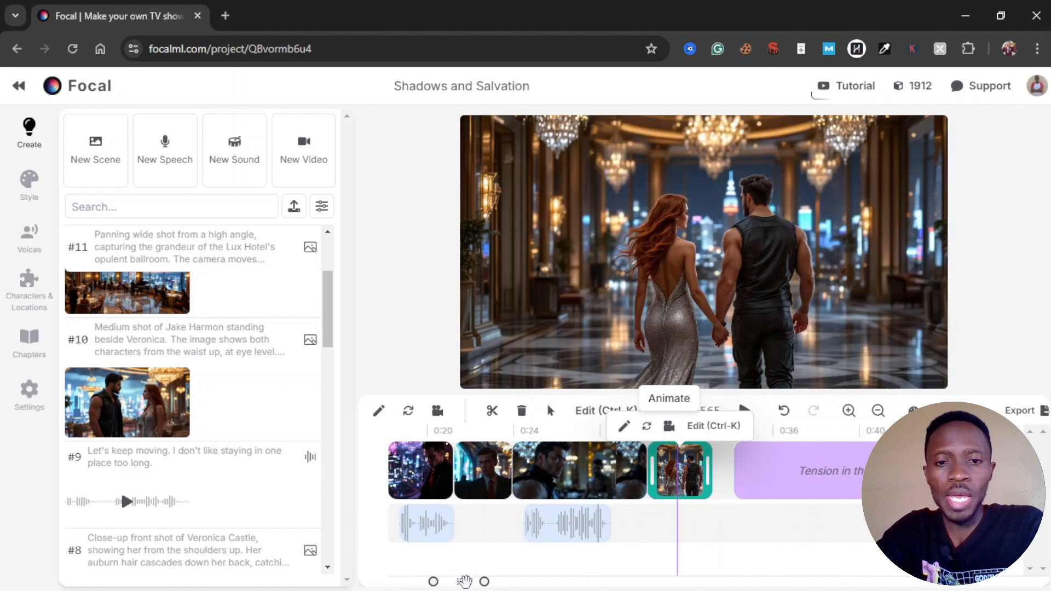
drag(464, 581, 371, 589)
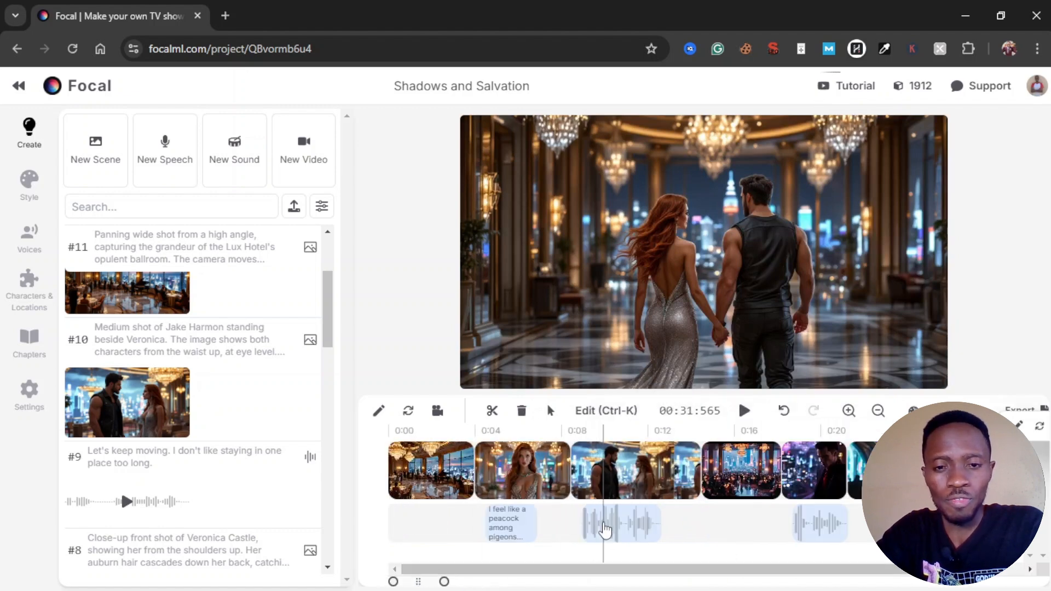
- Inspect the two peacock dialogue clips on the audio track and clear the selection
click(601, 529)
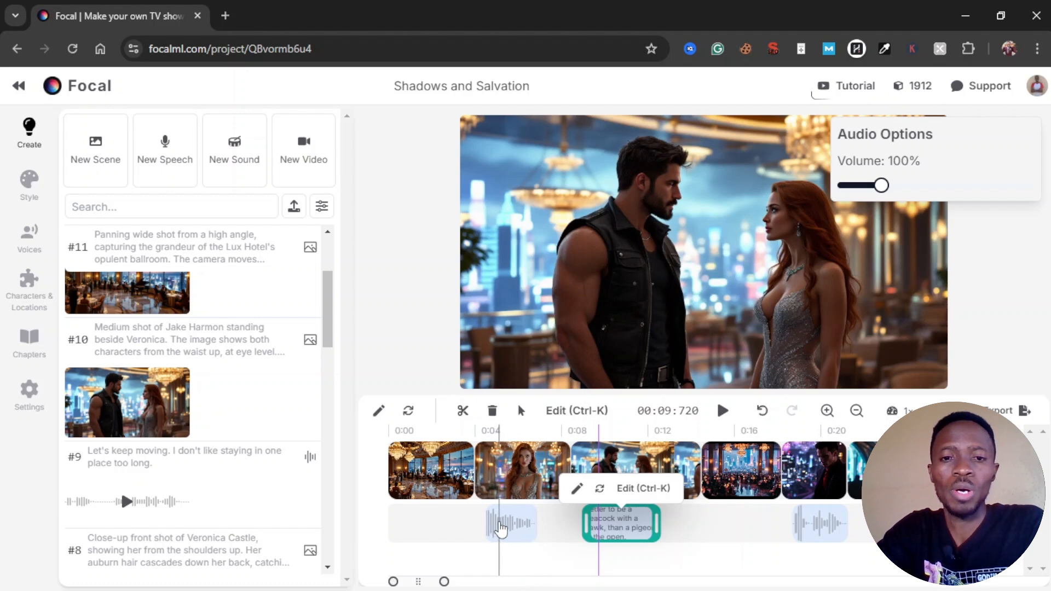
click(500, 526)
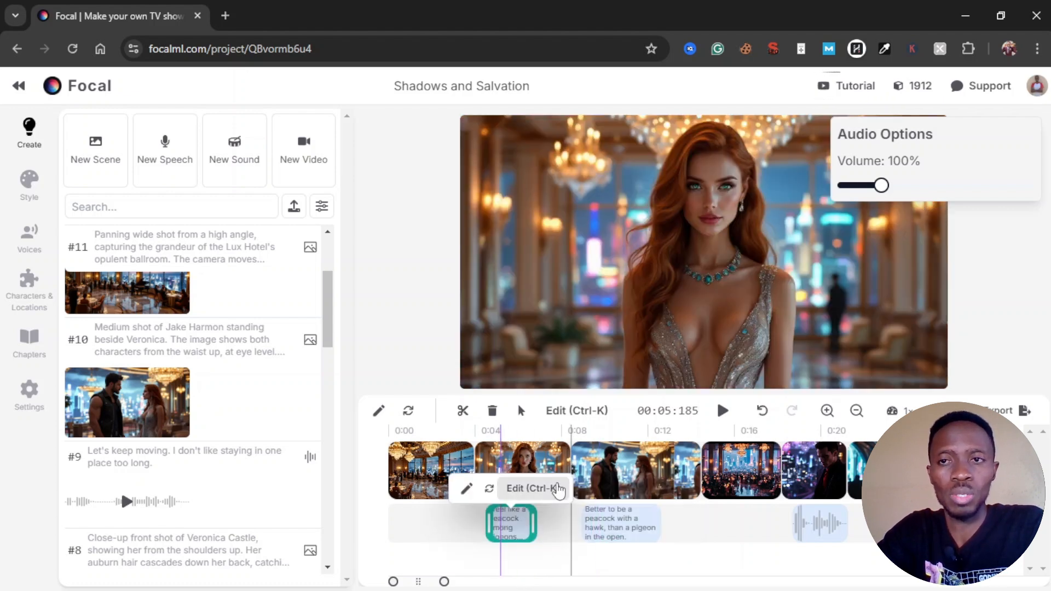
click(409, 529)
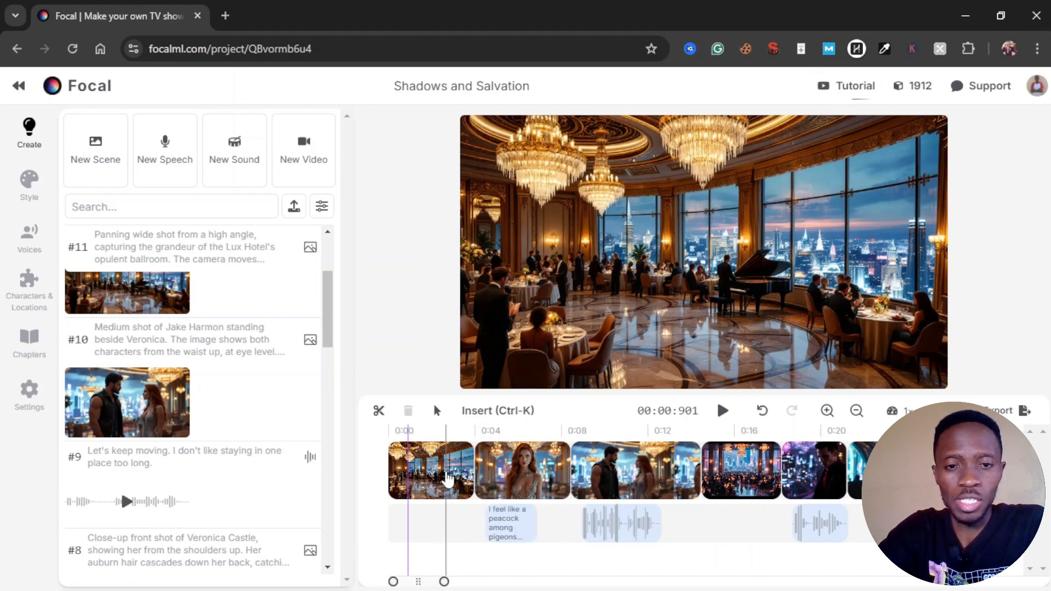
- Open the opening ballroom scene for editing and review its image prompt, attributes and image model
click(447, 479)
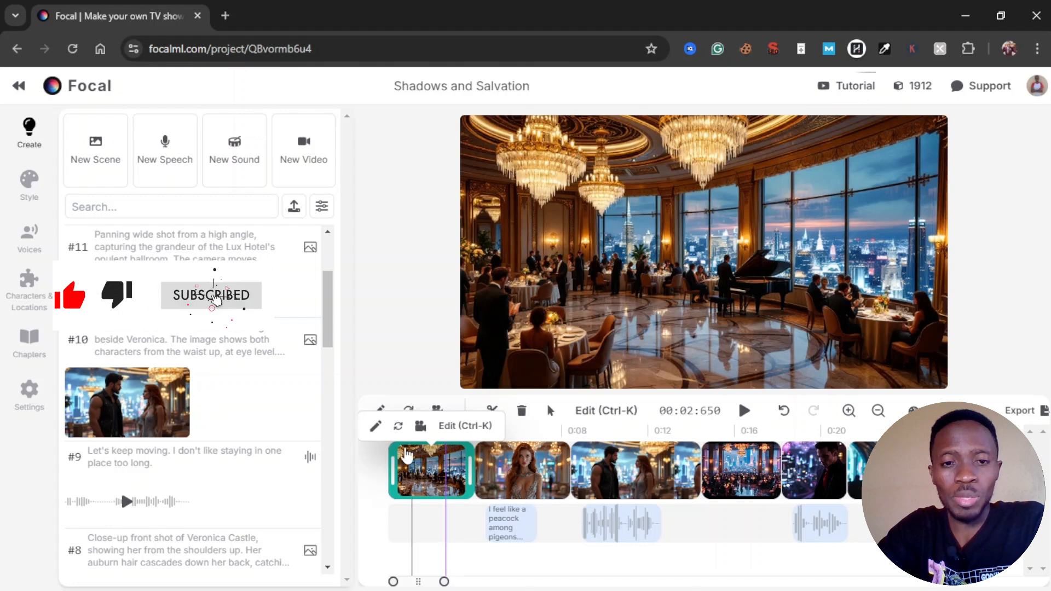
click(376, 428)
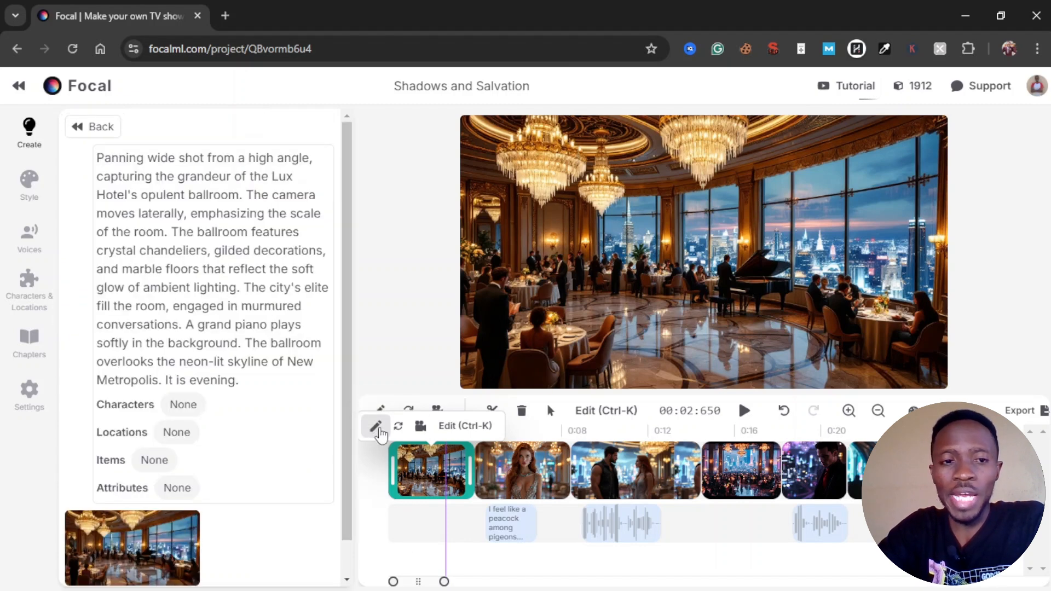
scroll(236, 319, down, 1)
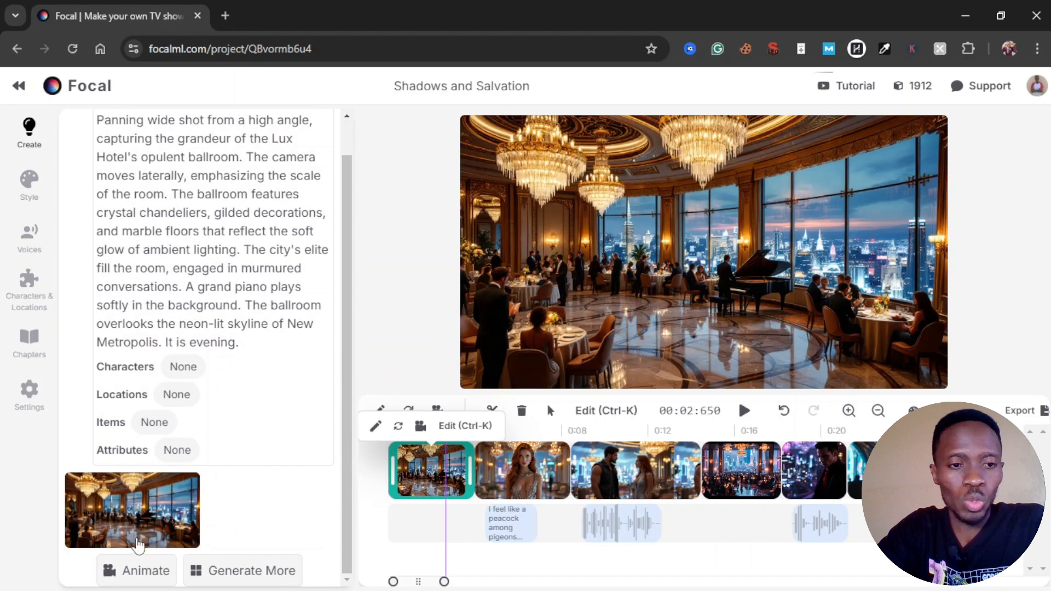
click(254, 342)
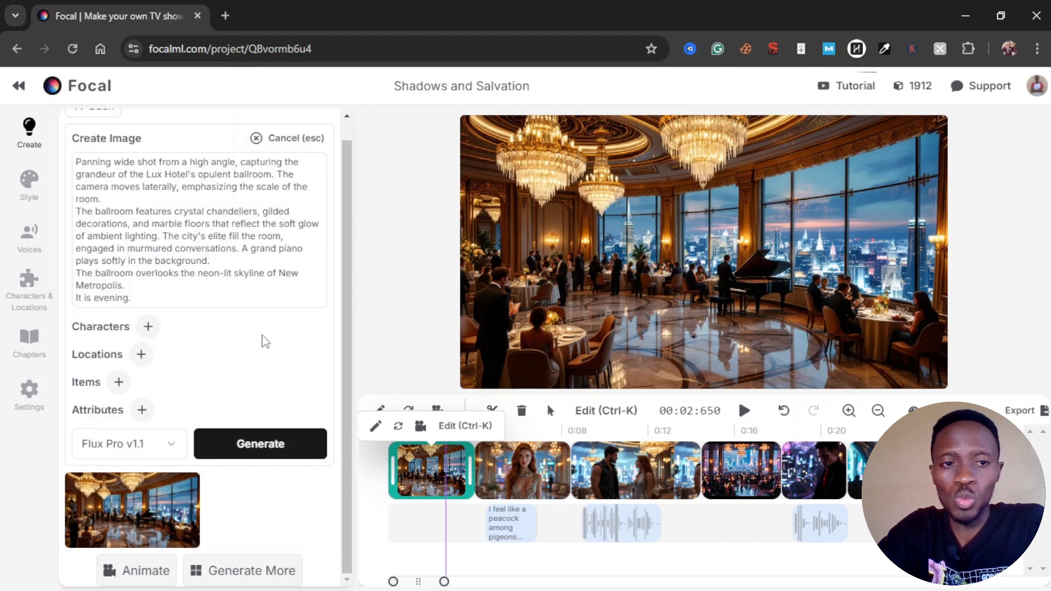
click(191, 272)
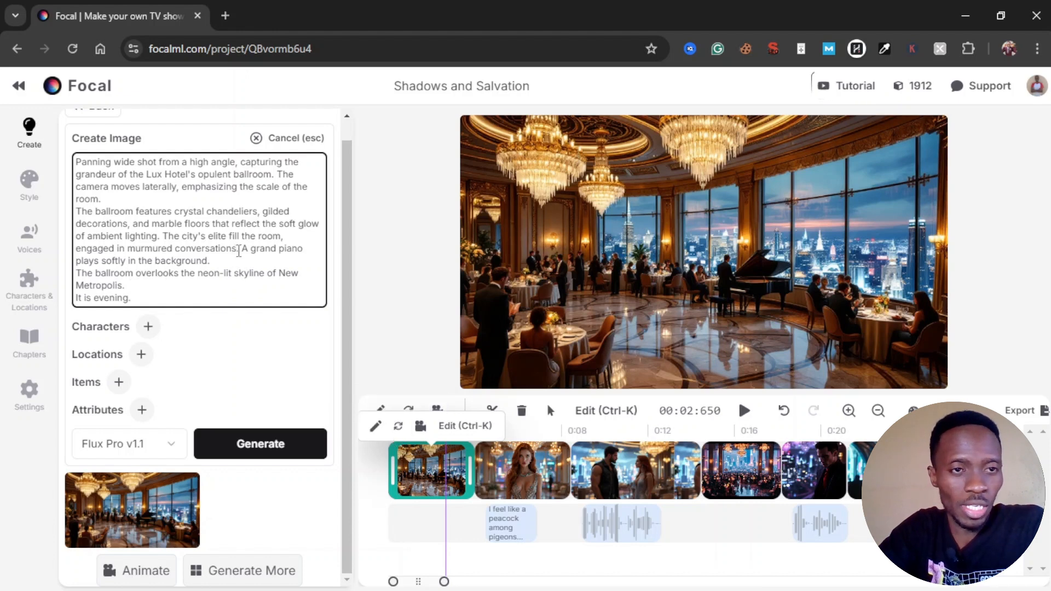
scroll(235, 246, up, 1)
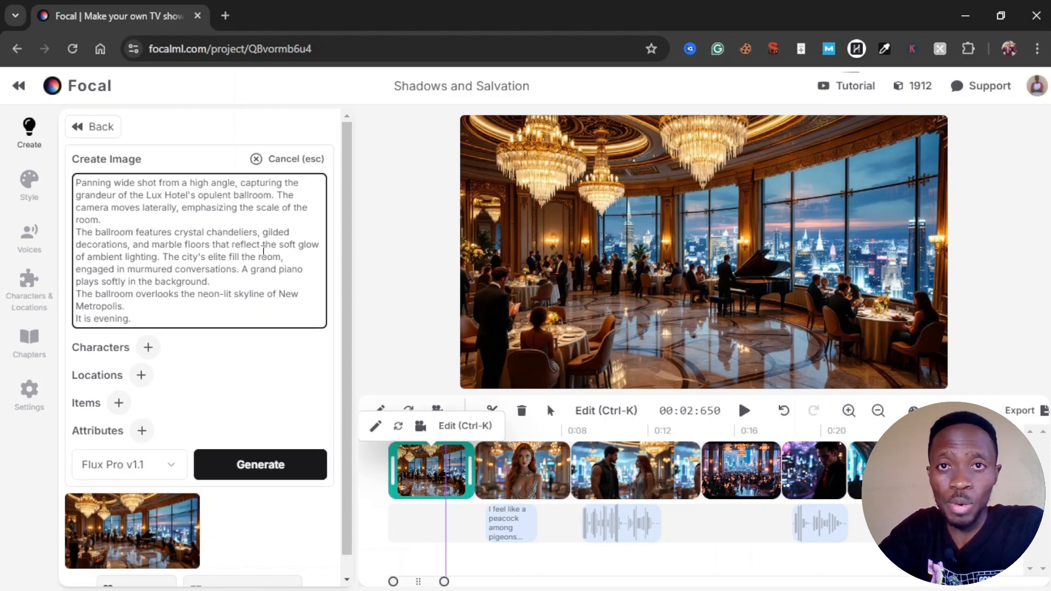
scroll(326, 342, down, 1)
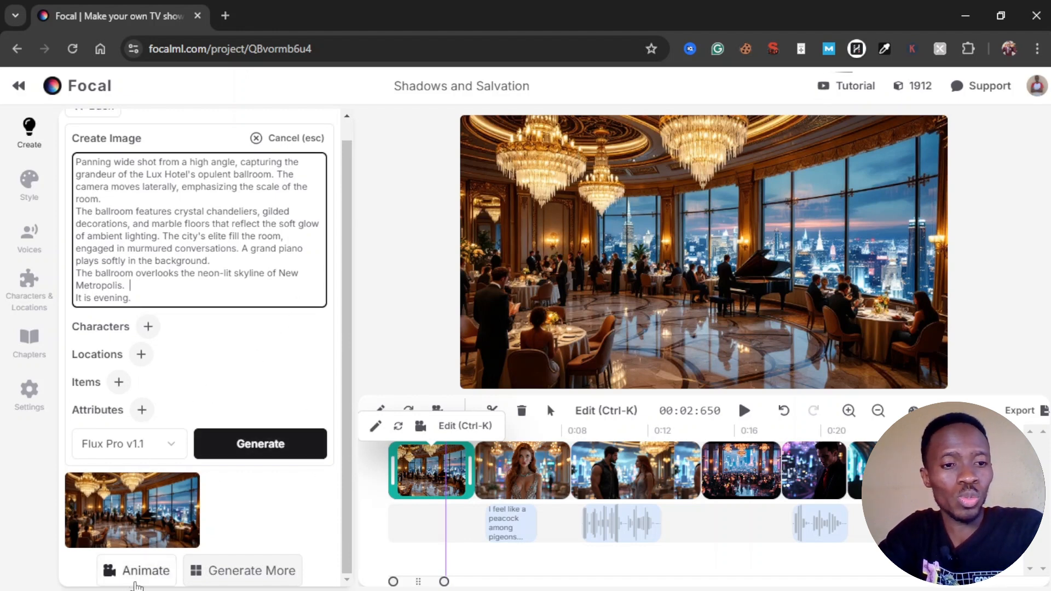
- Reopen the ballroom scene's prompt and bring up video creation from its image, with the motion description active
click(435, 476)
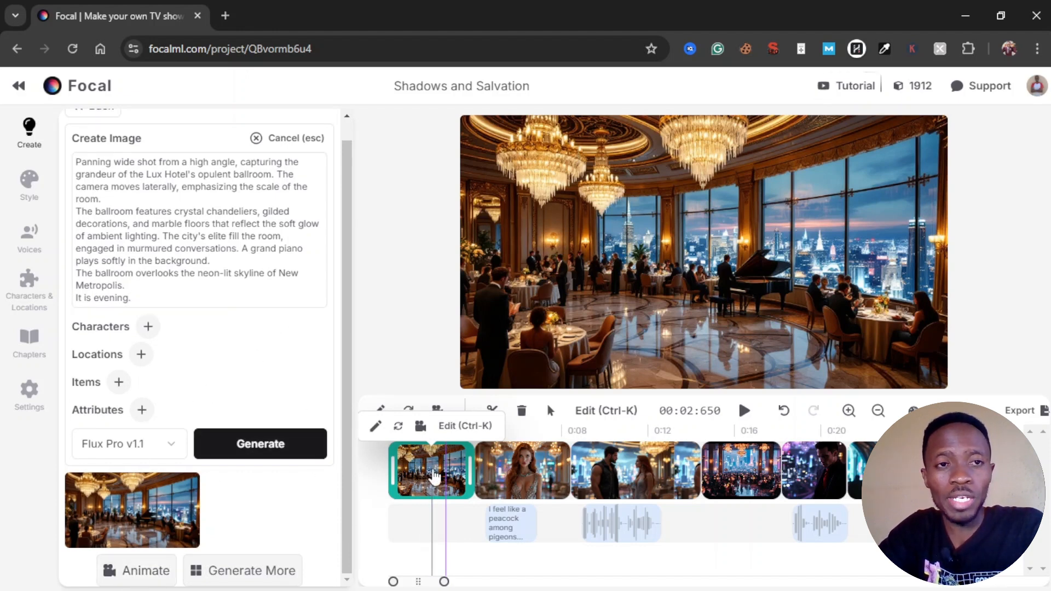
click(376, 428)
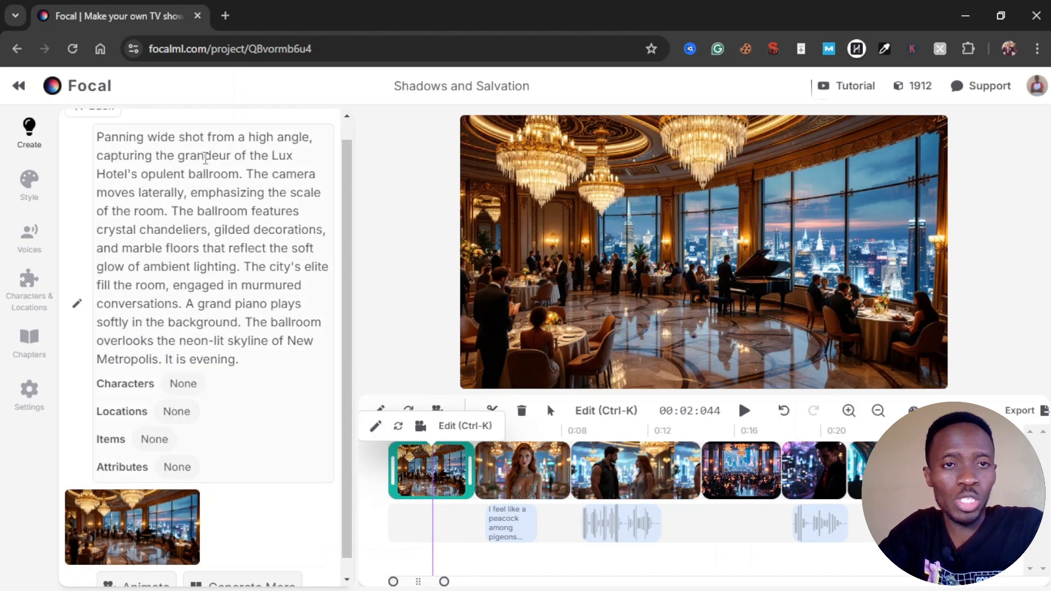
scroll(226, 382, down, 1)
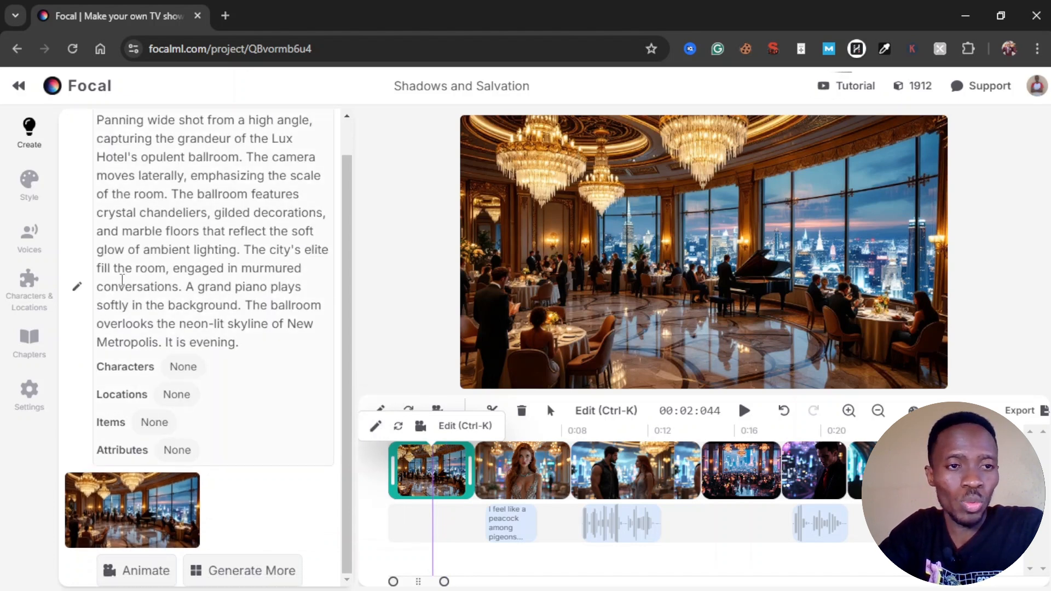
click(251, 276)
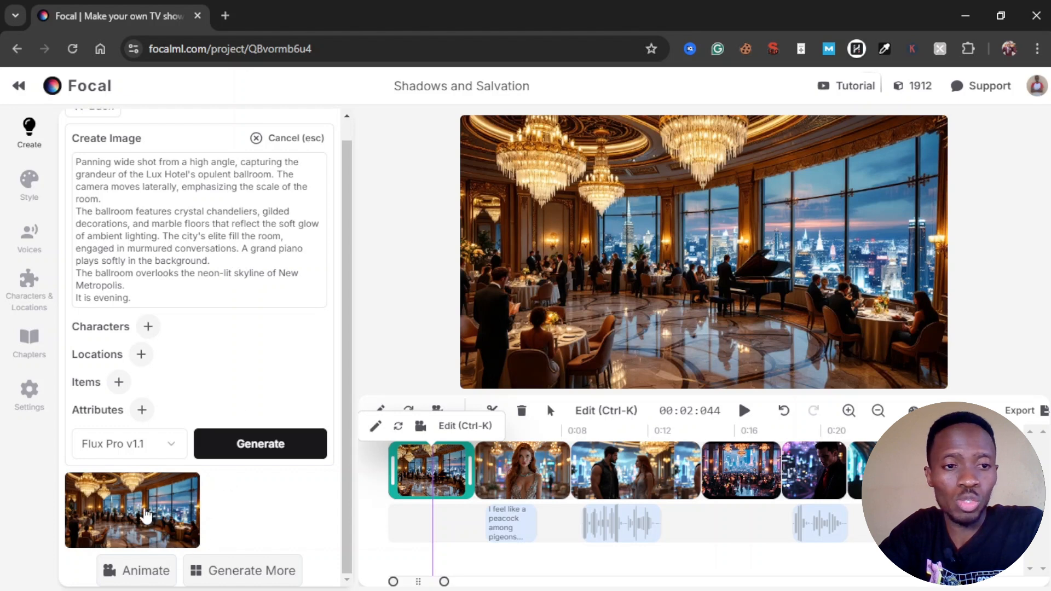
click(140, 572)
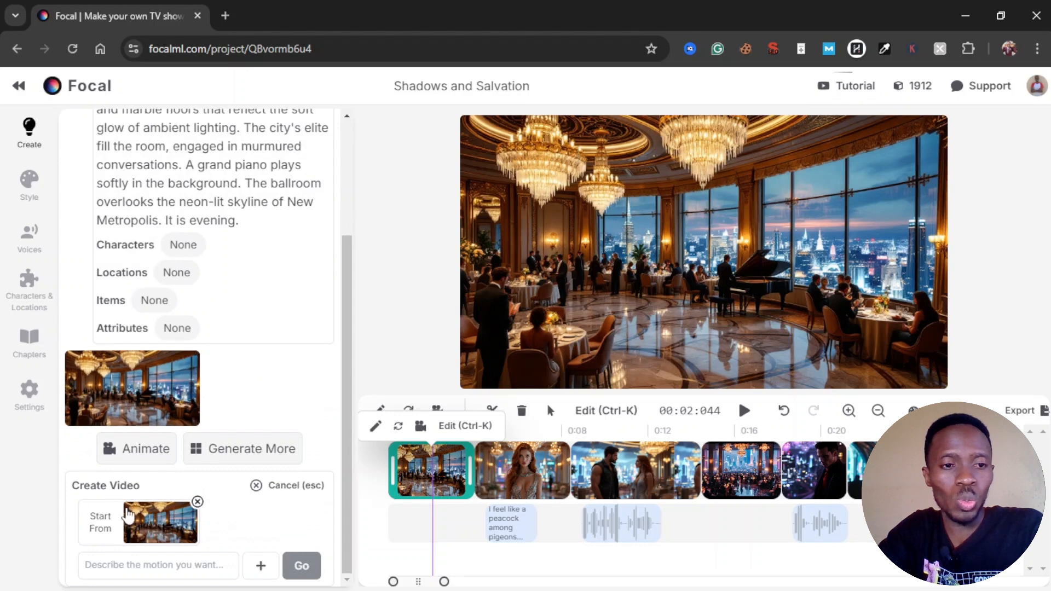
click(180, 571)
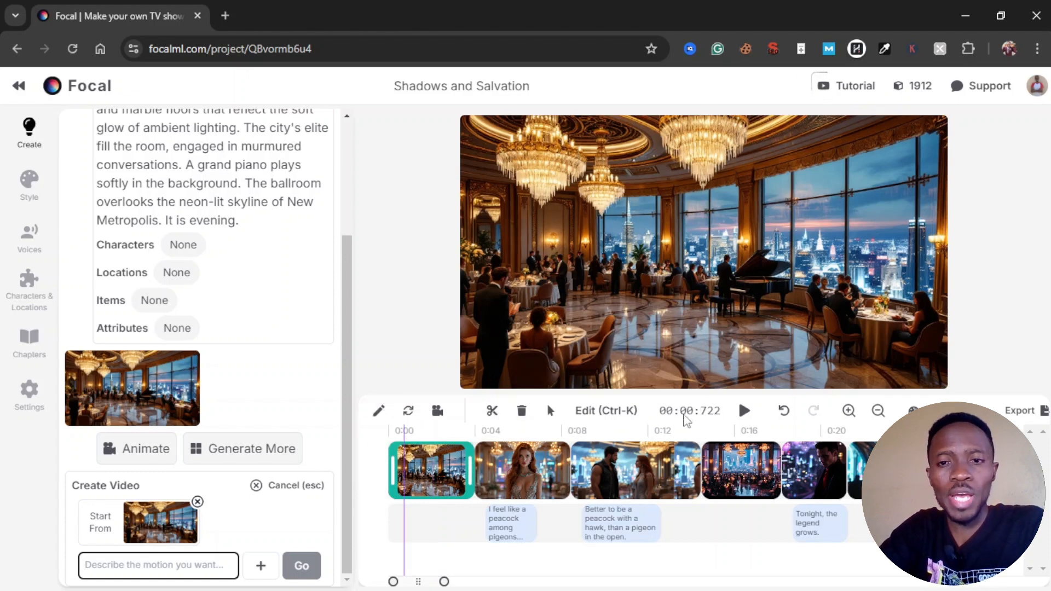
- Preview the opening ballroom, the red-haired woman and the crowded gala scenes on the timeline
click(444, 475)
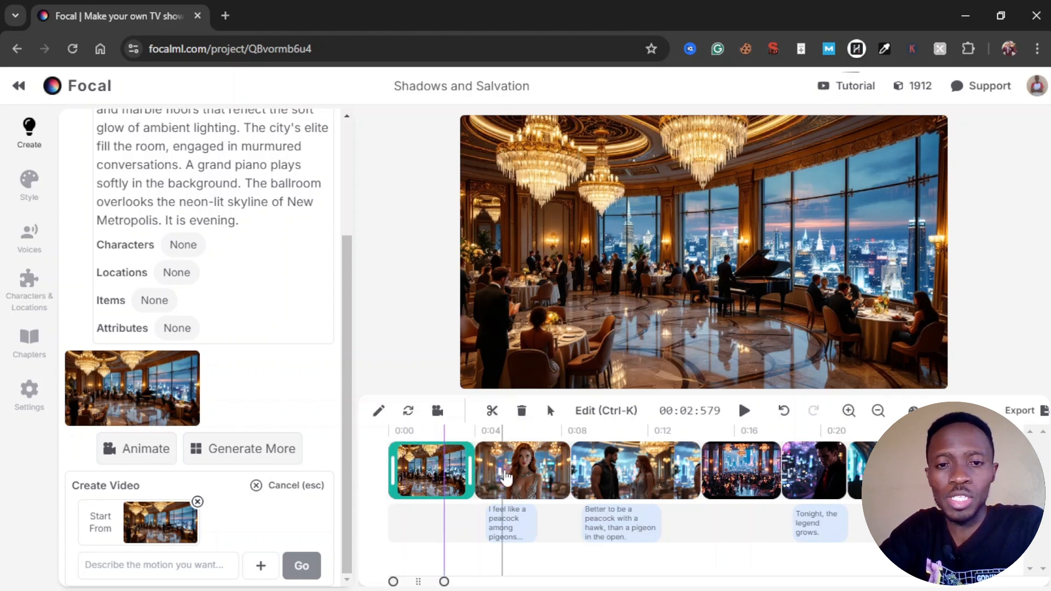
click(542, 475)
click(737, 472)
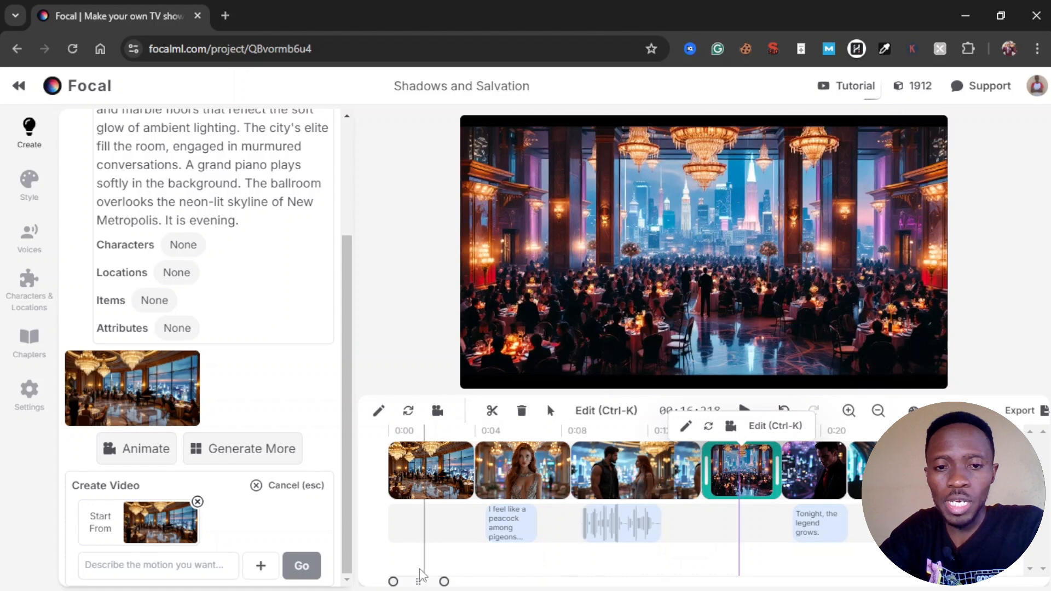
drag(419, 580, 500, 582)
click(520, 471)
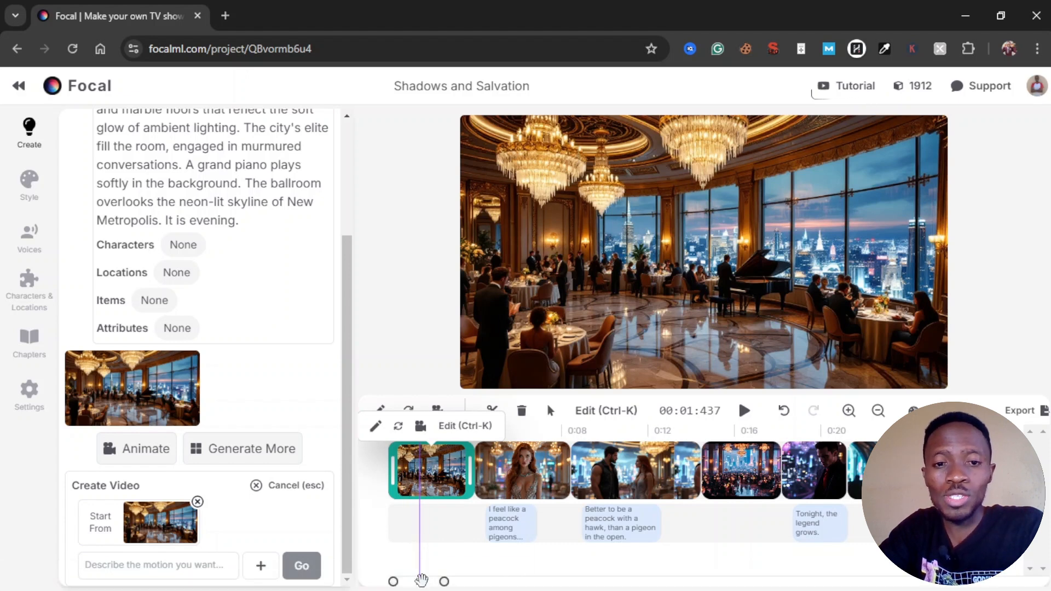
- Generate the "Tension in the Air" chapter with the instruction "Please adapt this chapter as-is." and accept the resulting scenes and dialogue
drag(419, 580, 477, 583)
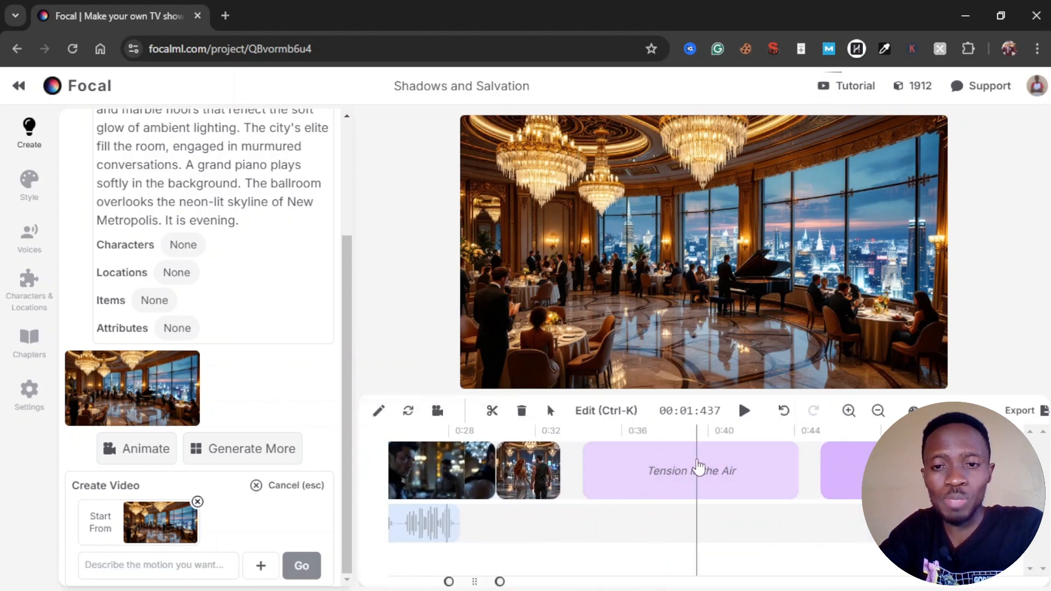
click(693, 474)
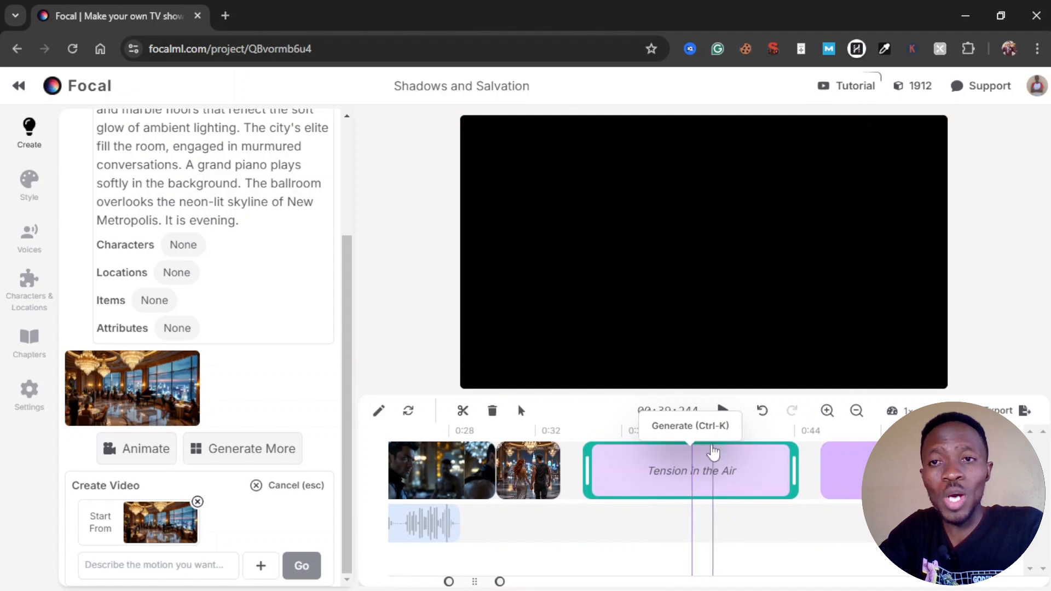
click(690, 431)
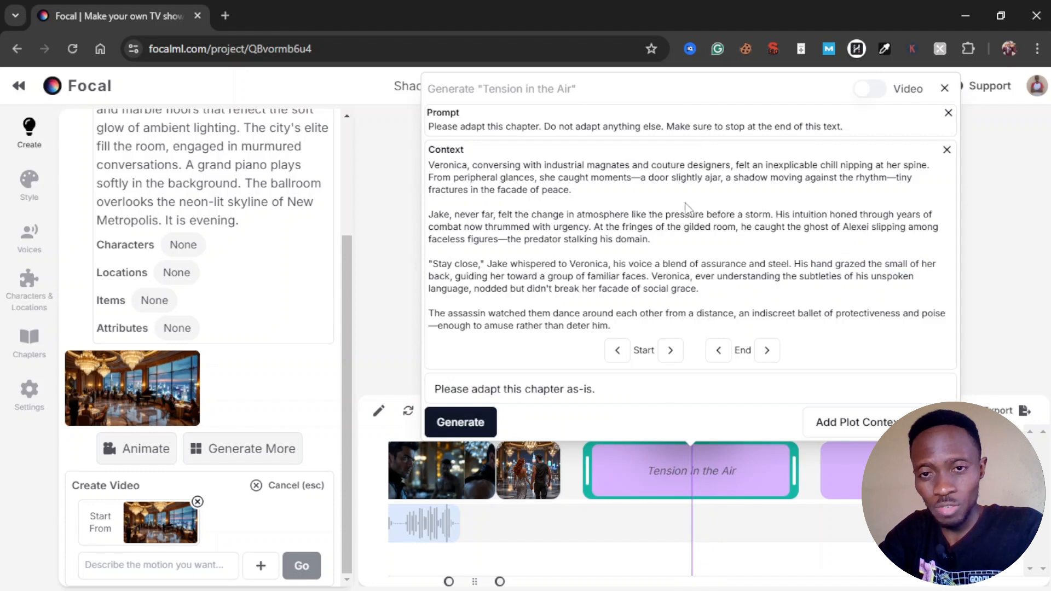
click(472, 429)
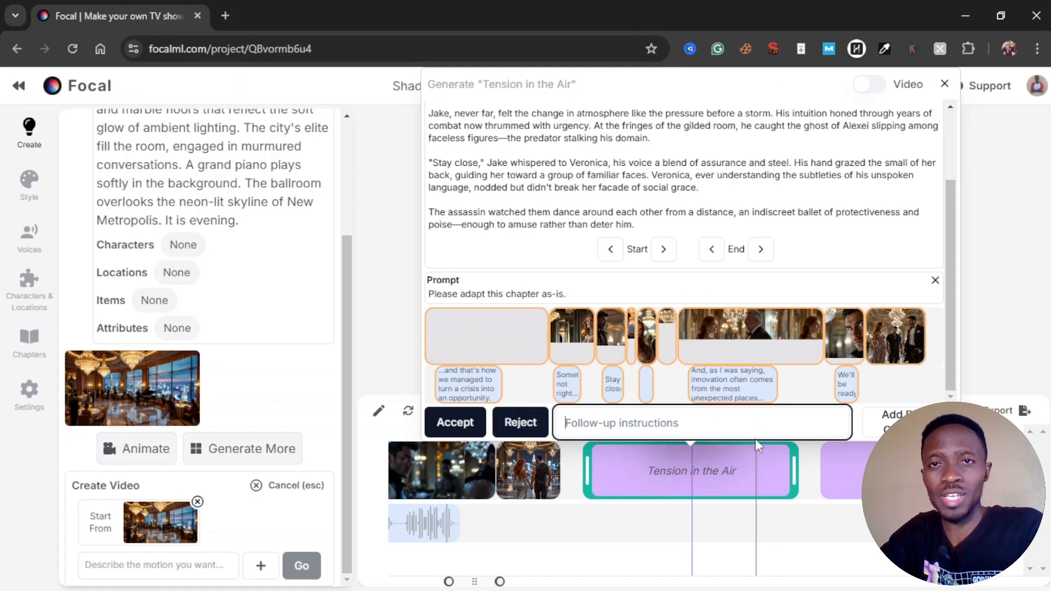
scroll(920, 242, up, 2)
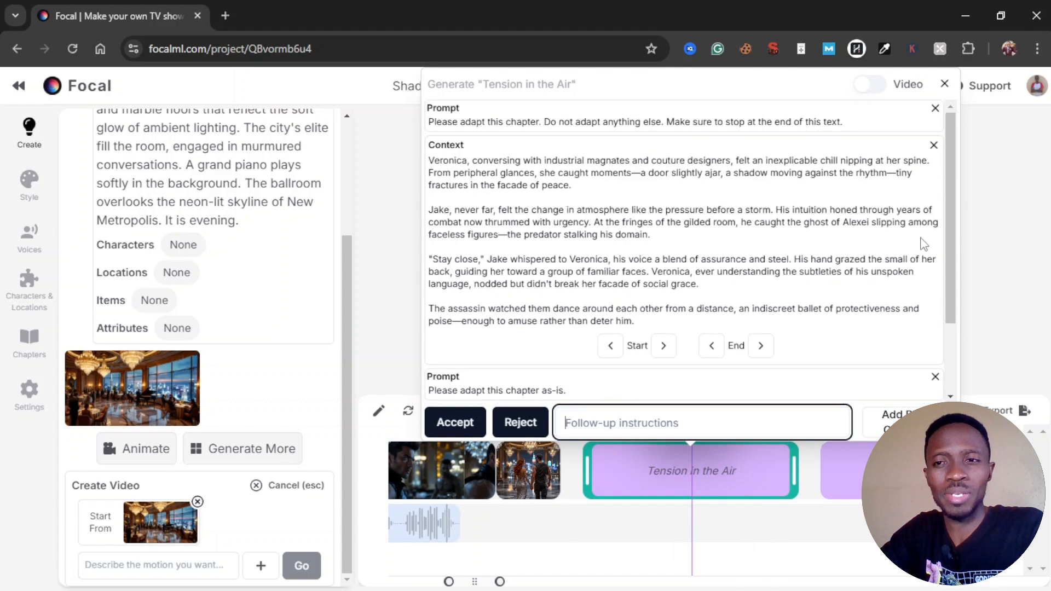
scroll(920, 248, down, 2)
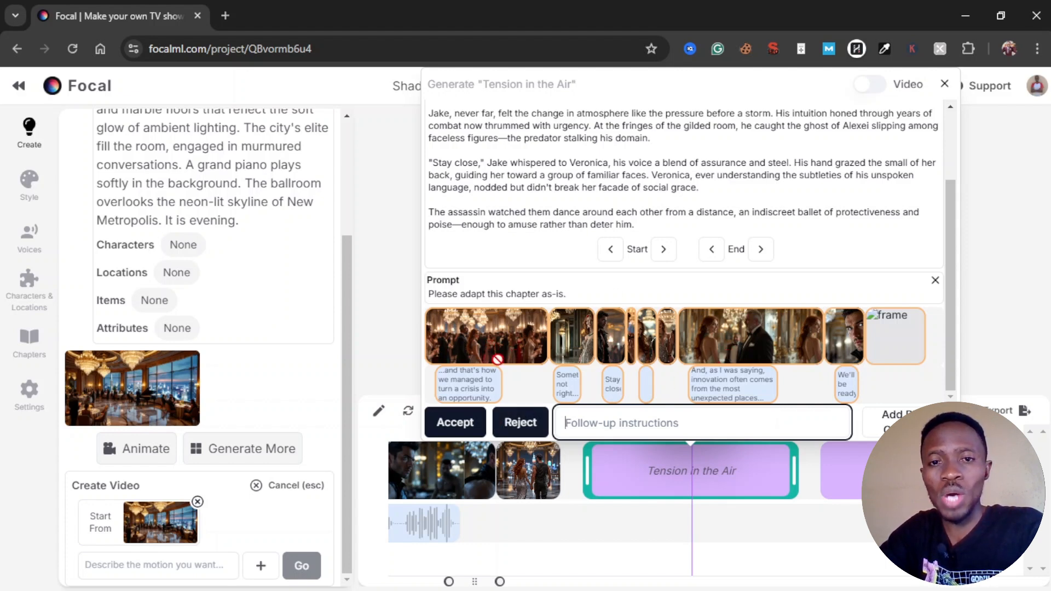
click(468, 430)
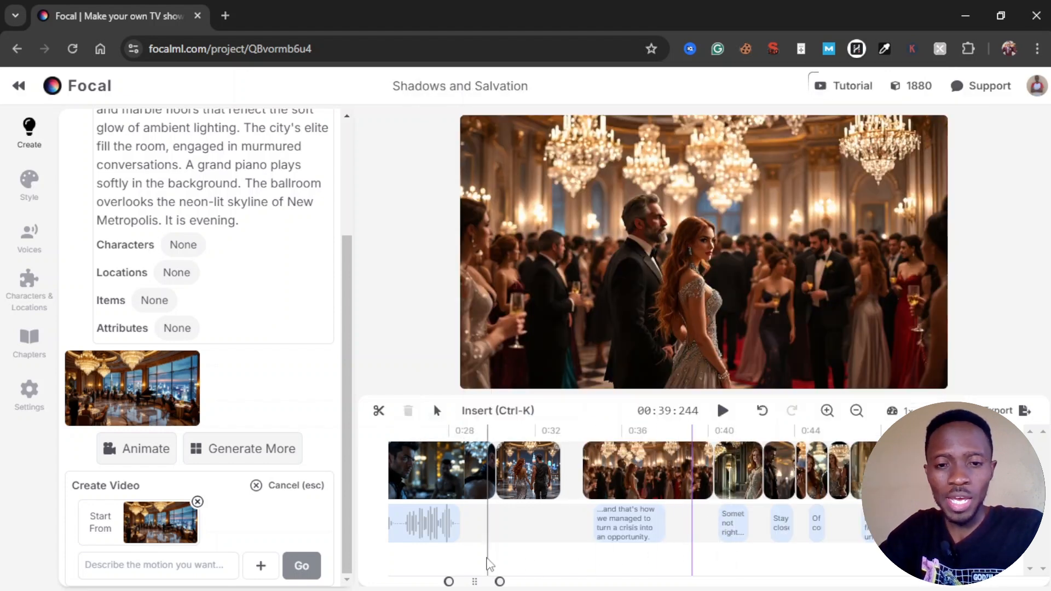
- Select all generated scene and dialogue clips ahead of the "Chaos Unleashed" chapter and animate the 17 scenes
drag(474, 581, 539, 581)
click(540, 582)
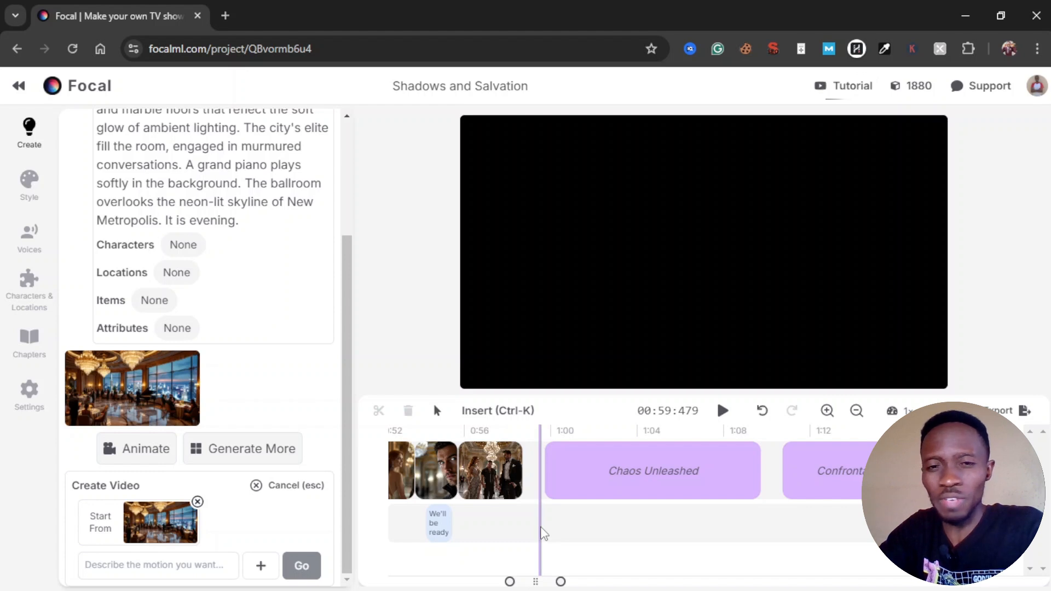
scroll(544, 533, down, 3)
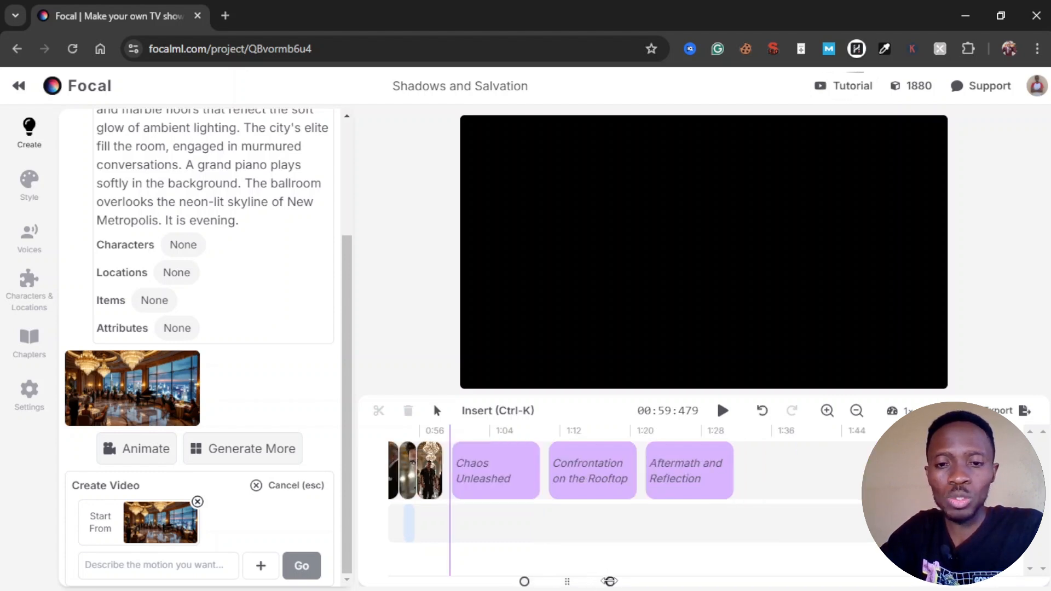
drag(600, 576, 579, 581)
drag(513, 581, 341, 572)
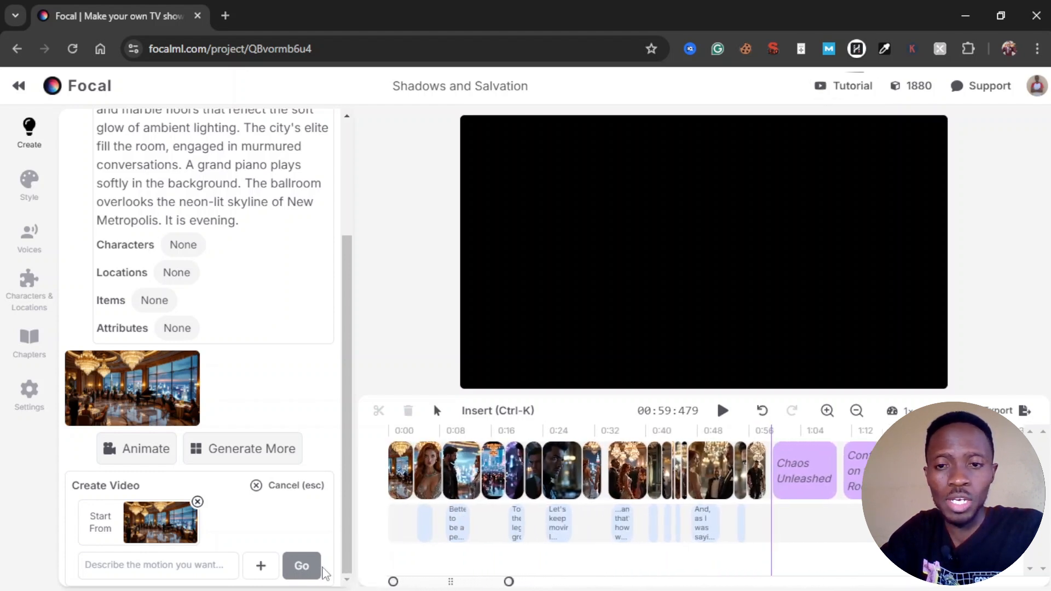
click(465, 523)
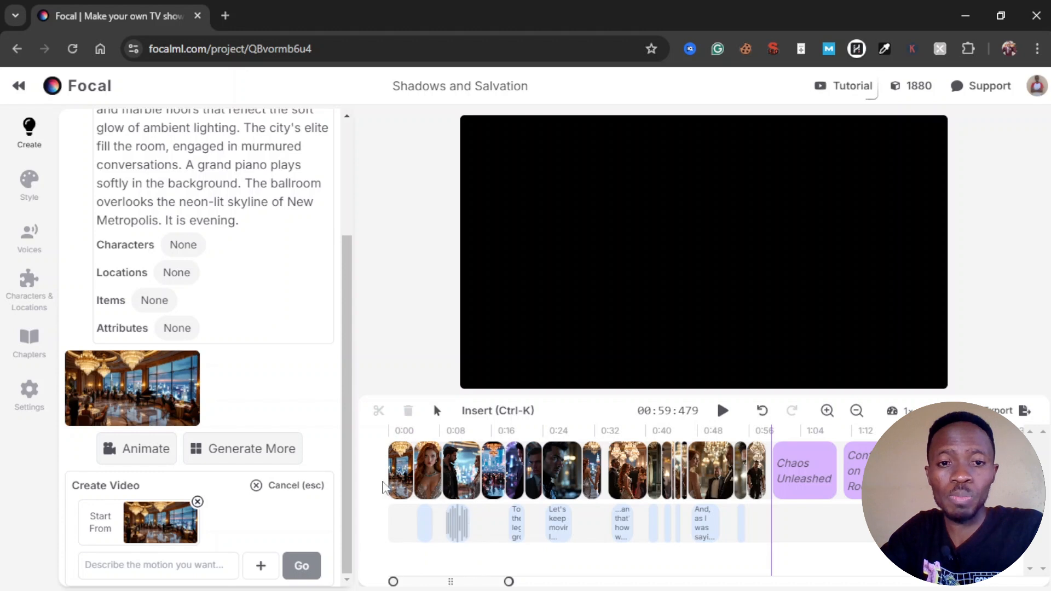
drag(383, 452, 756, 483)
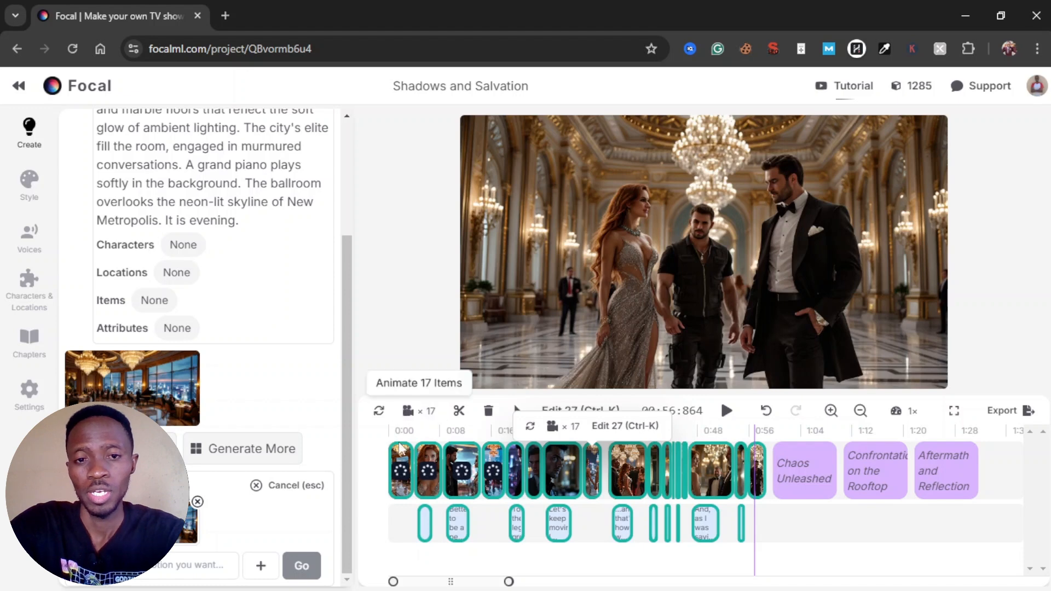
- Select the opening ballroom clip and try magnifying the timeline and shrinking it back to an overview
click(401, 493)
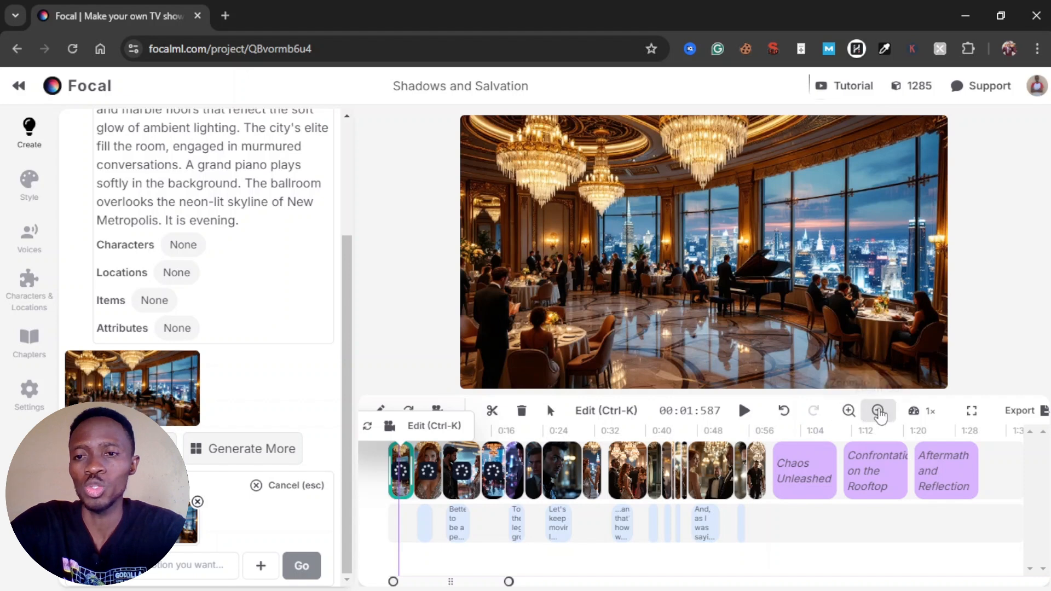
click(849, 414)
click(849, 412)
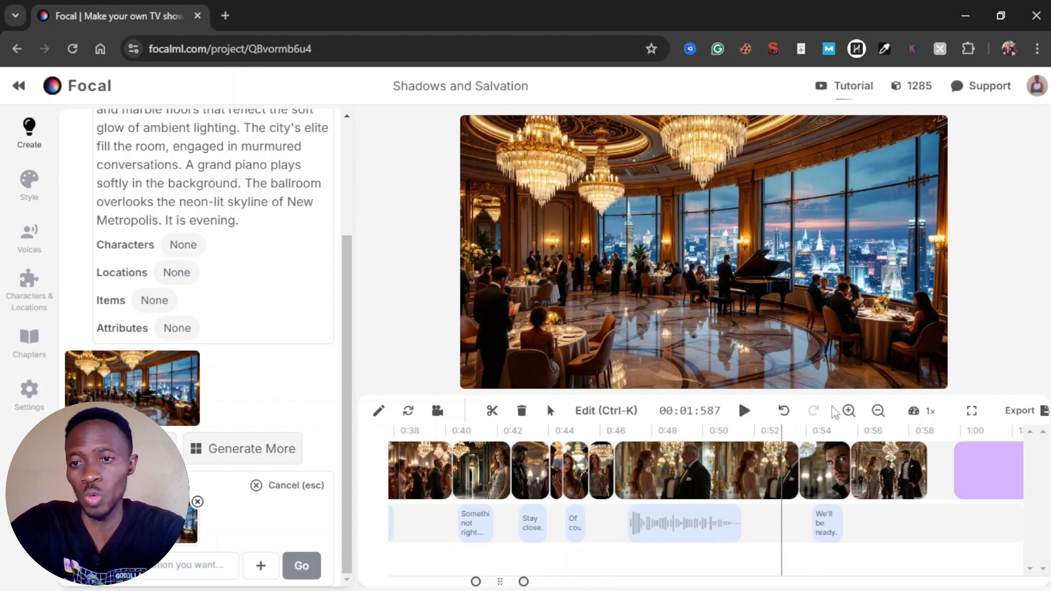
click(880, 411)
click(880, 411)
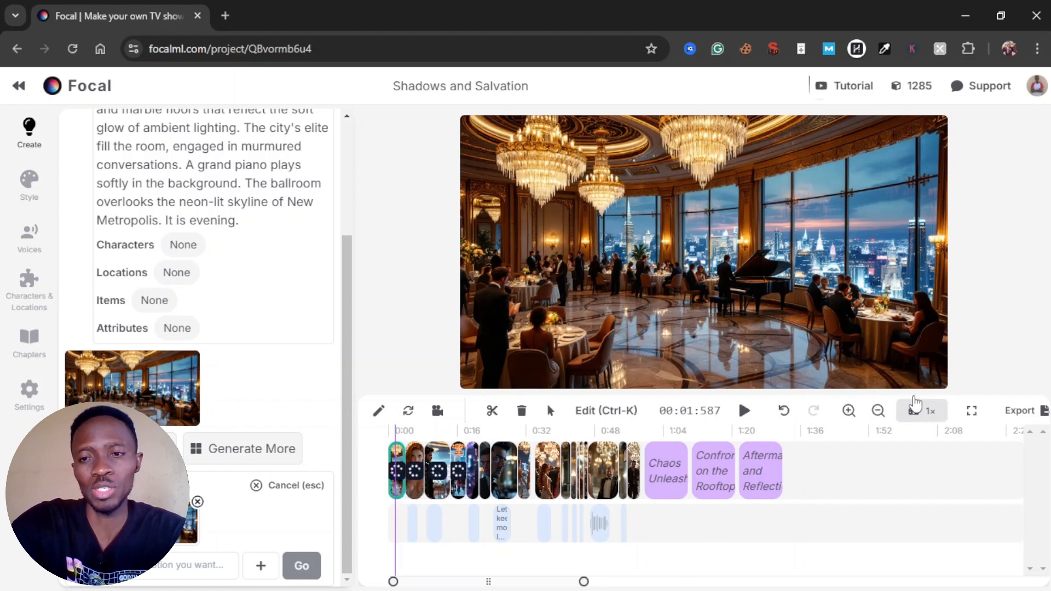
- Inspect the available playback speeds without changing the setting, and switch the fullscreen editor view on and off
click(927, 415)
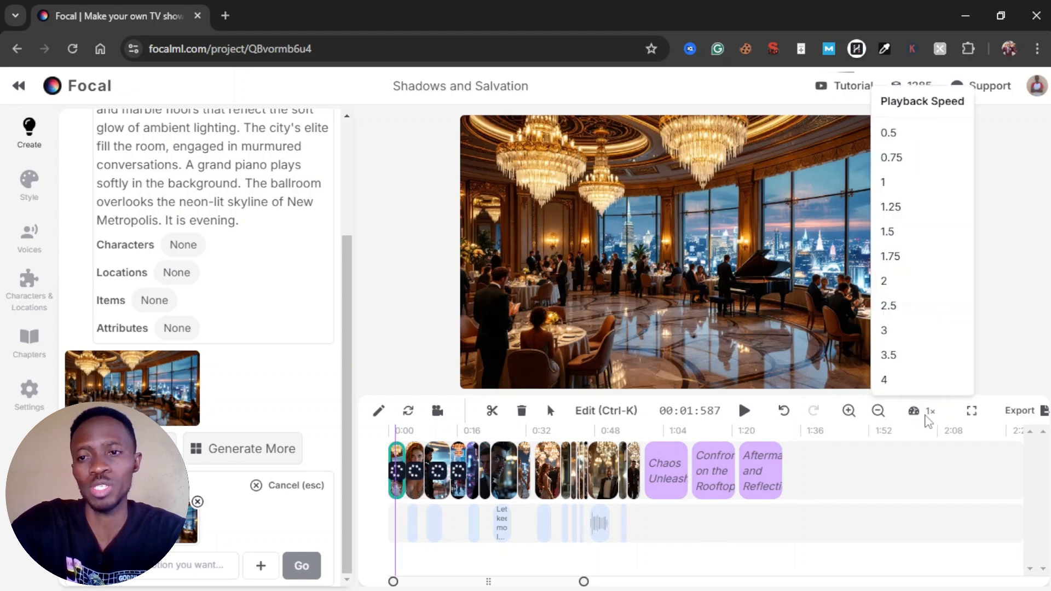
click(928, 418)
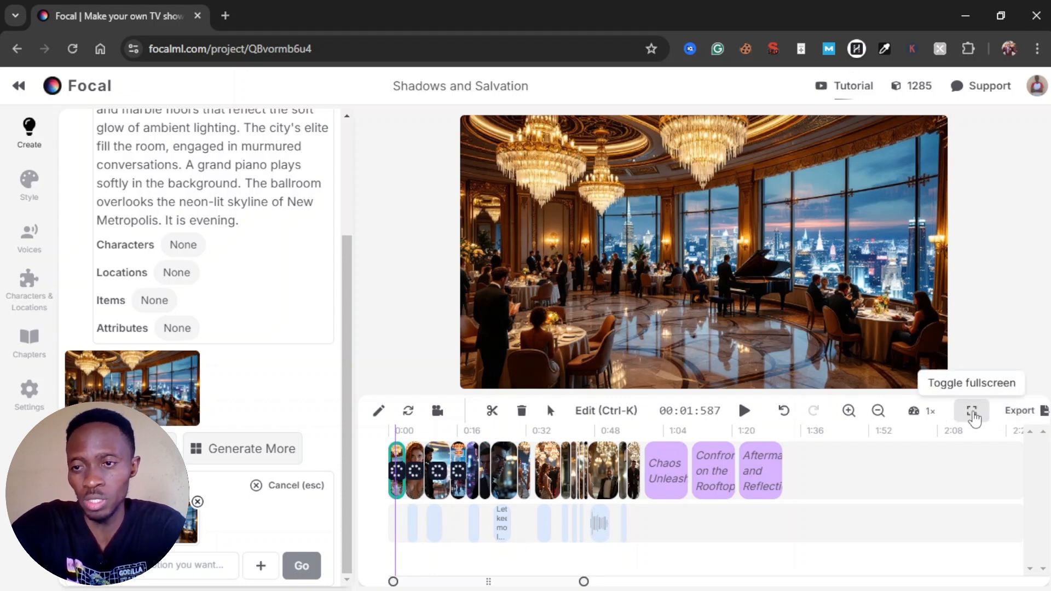
click(973, 416)
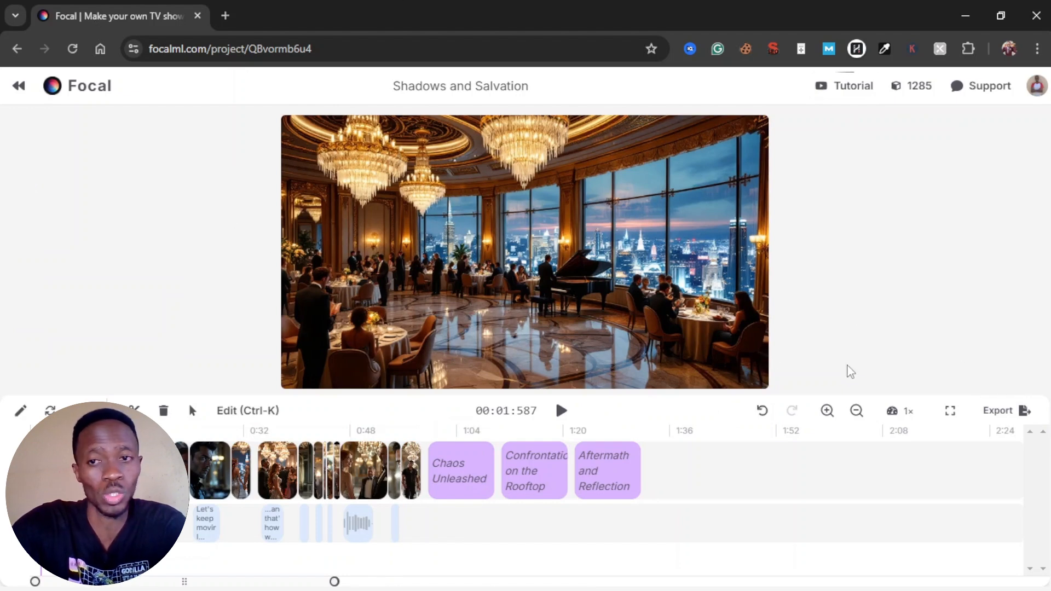
click(951, 410)
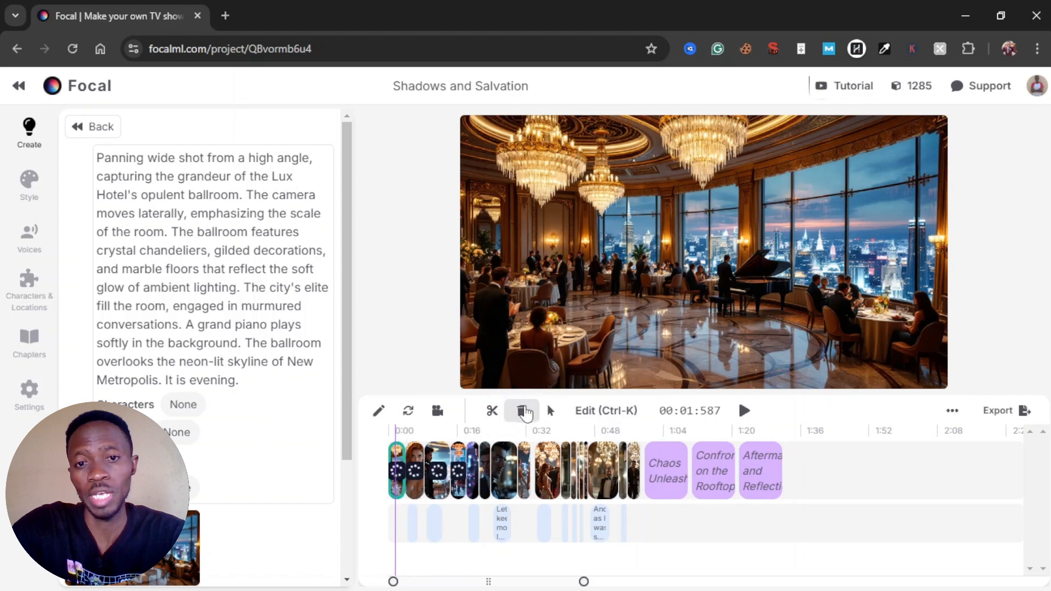
- Inspect the prompt for inserting new content at an empty point after the last chapter and close it without giving instructions
click(845, 482)
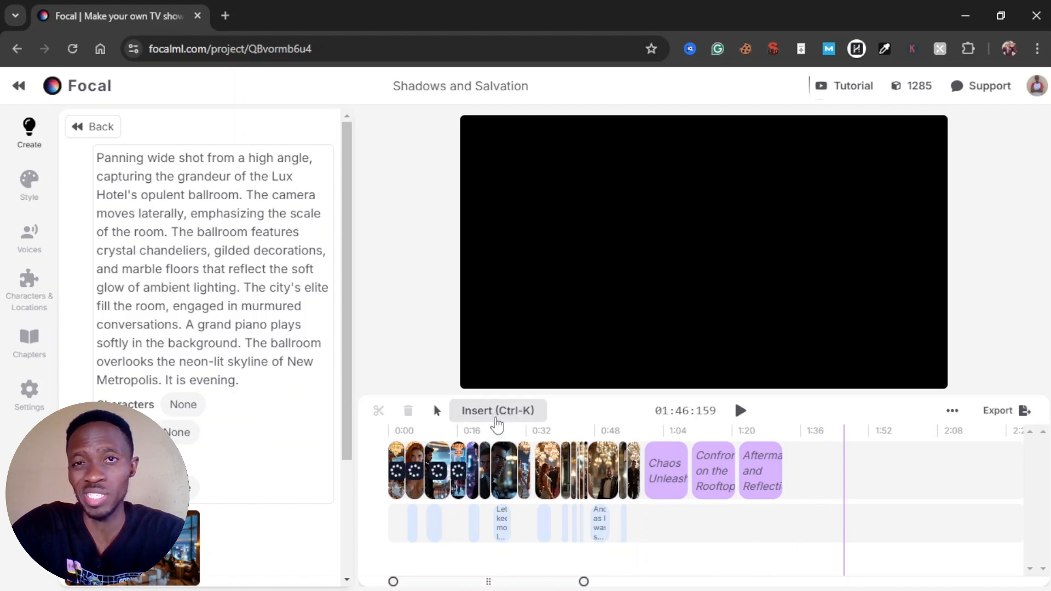
click(496, 418)
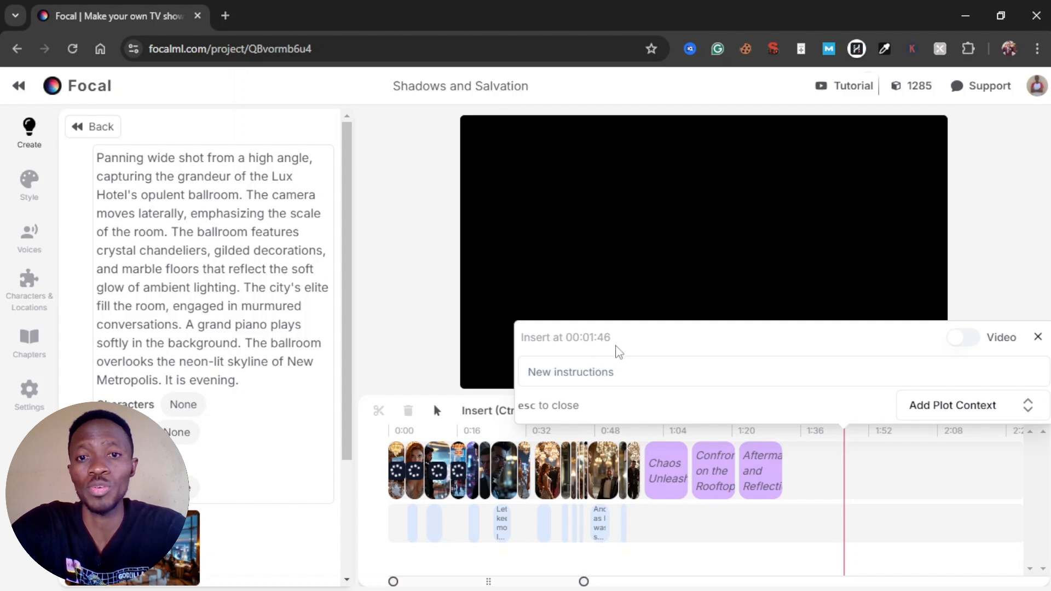
click(808, 476)
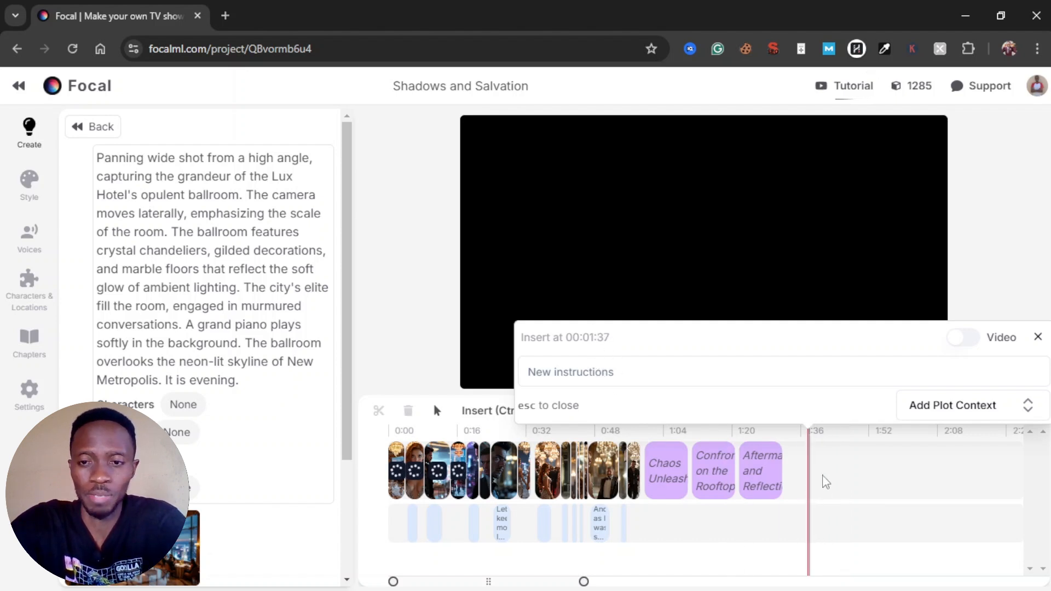
click(1037, 338)
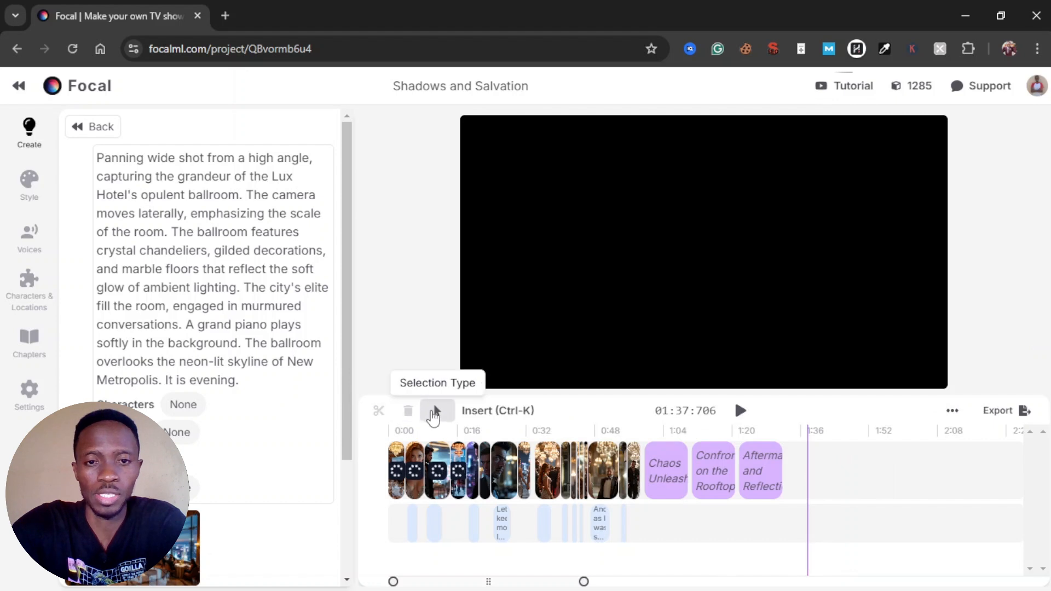
- Inspect the available cursor selection types without changing the current one
click(437, 416)
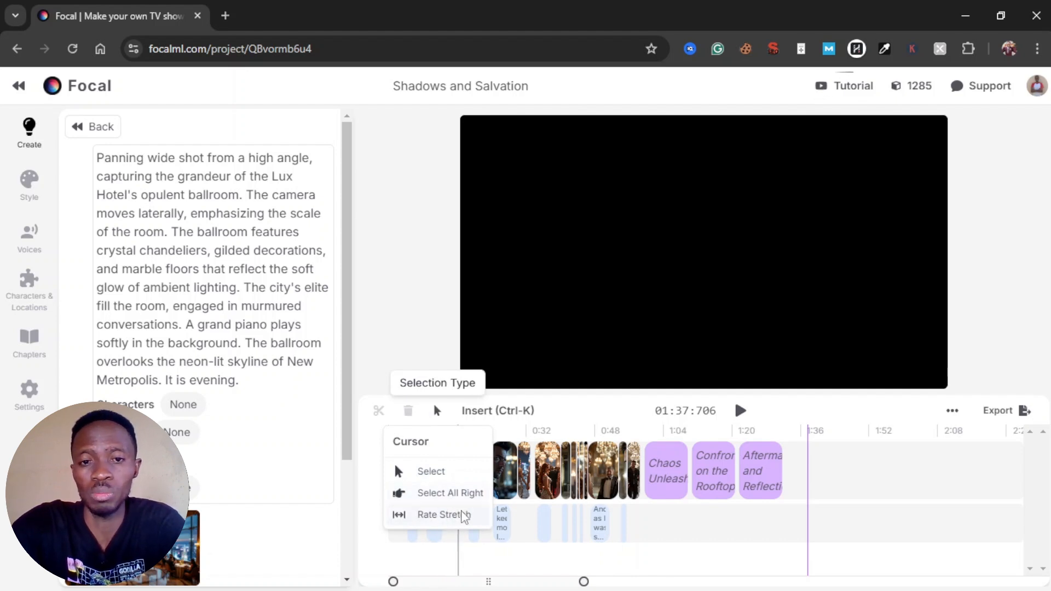
click(836, 481)
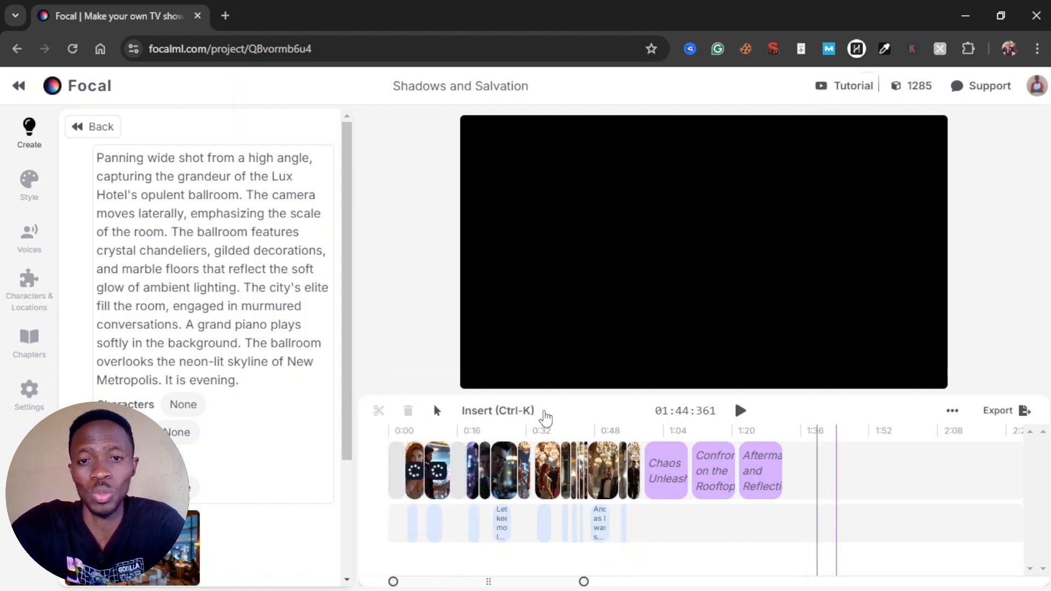
click(437, 410)
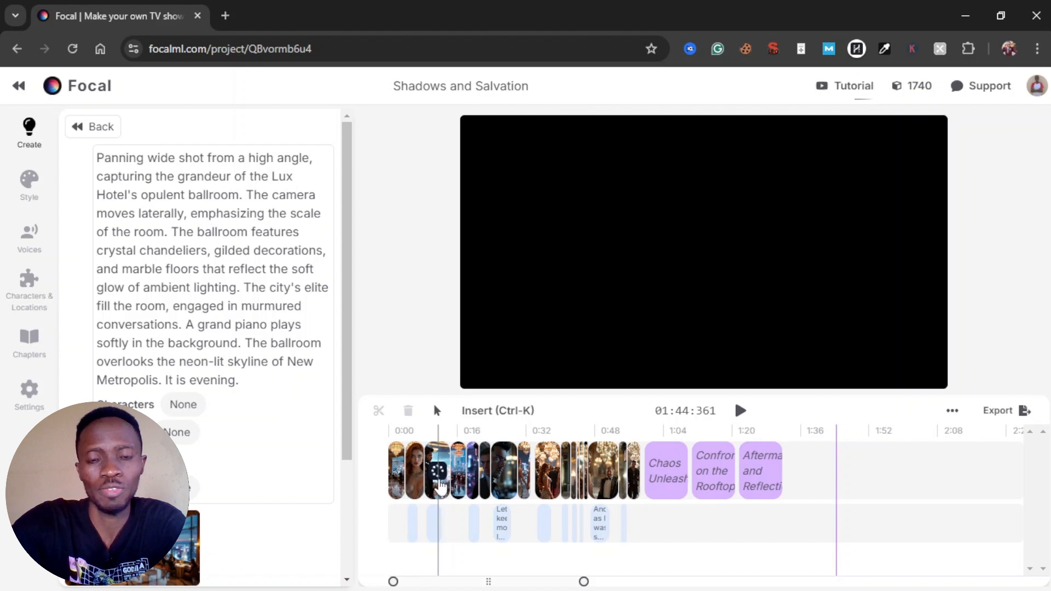
- Magnify the timeline, return to its beginning and adjust the visible range around the opening ballroom clip
click(953, 411)
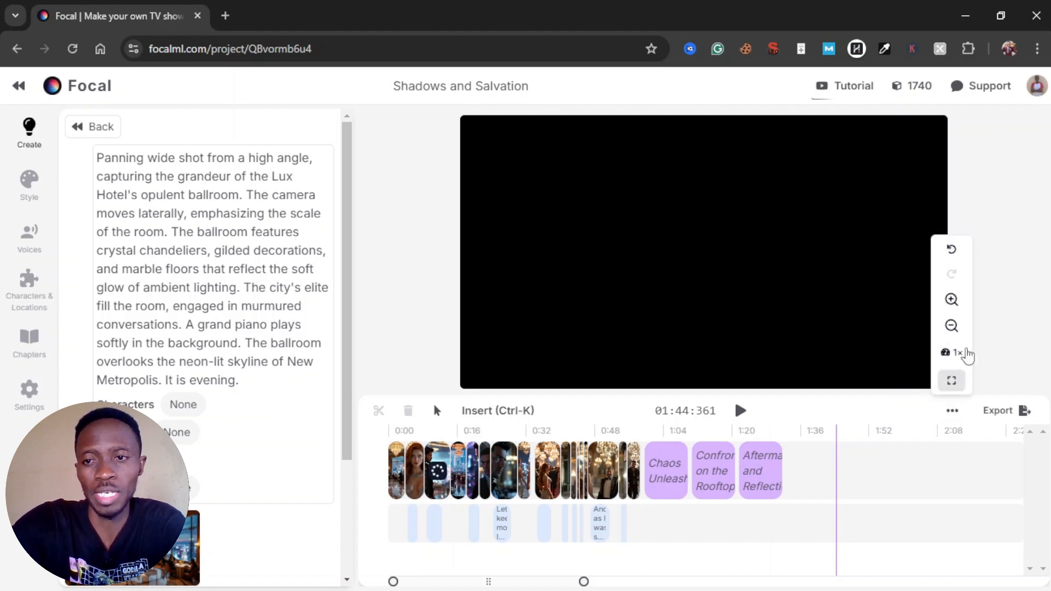
click(953, 301)
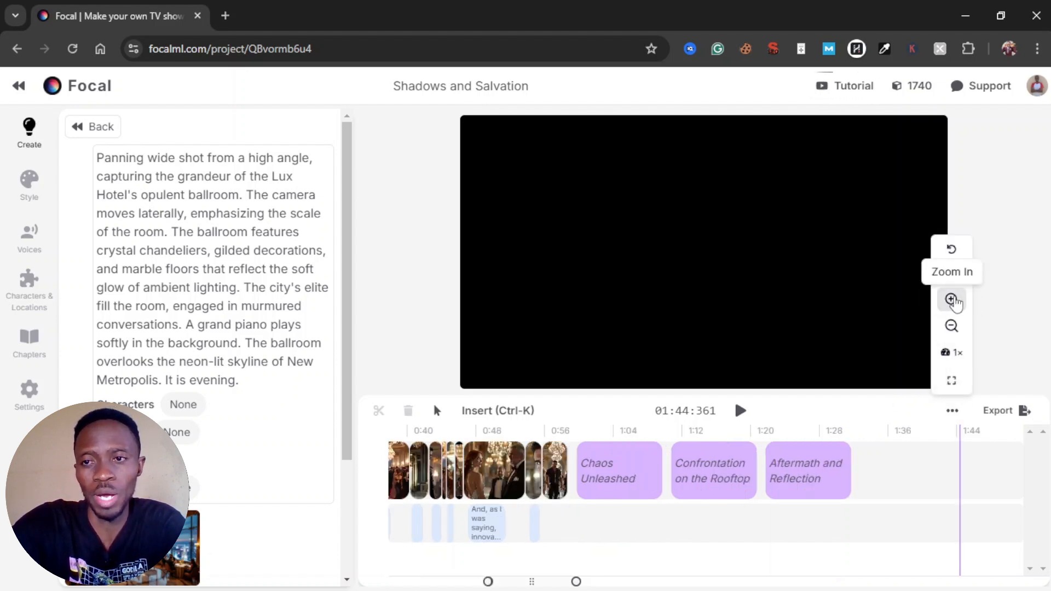
click(956, 304)
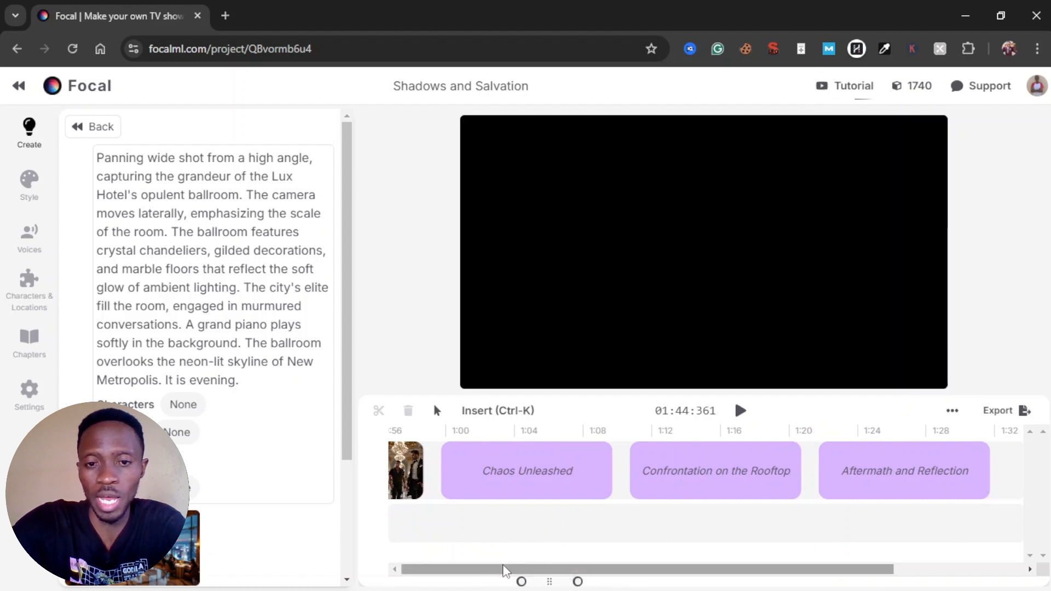
drag(547, 580, 411, 582)
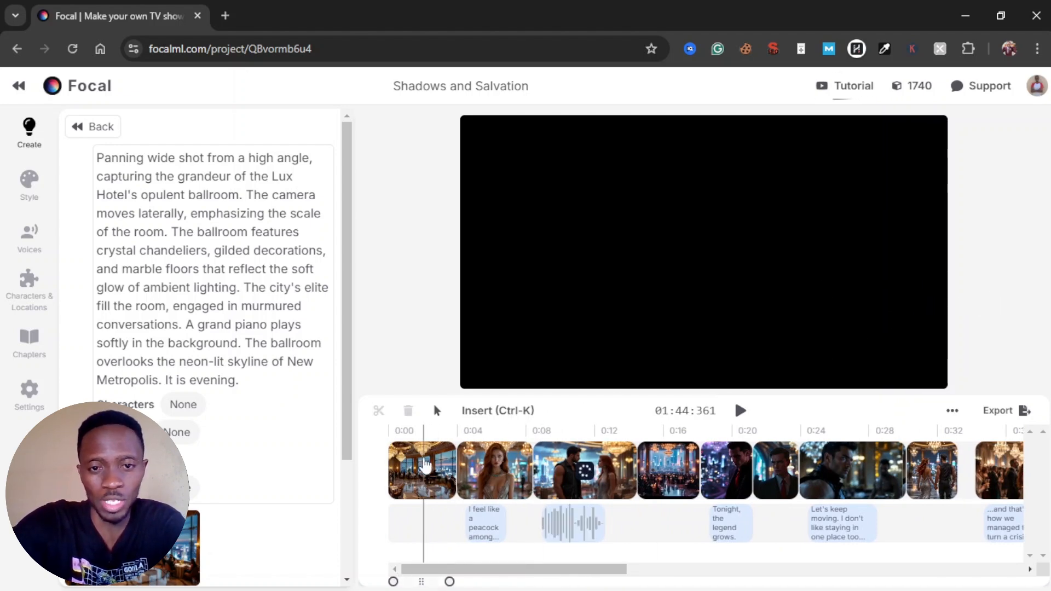
click(423, 468)
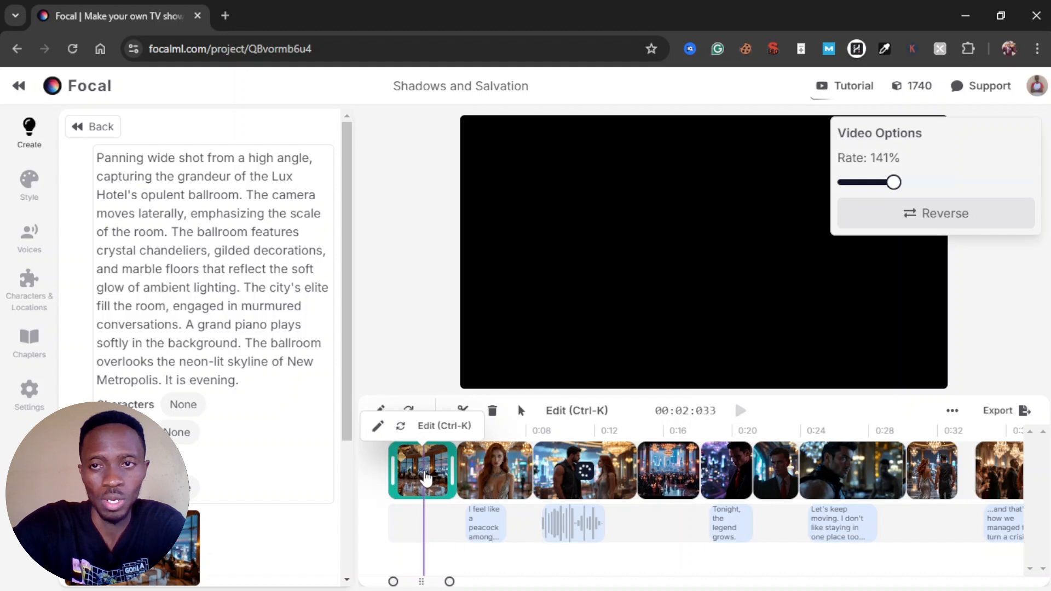
click(416, 530)
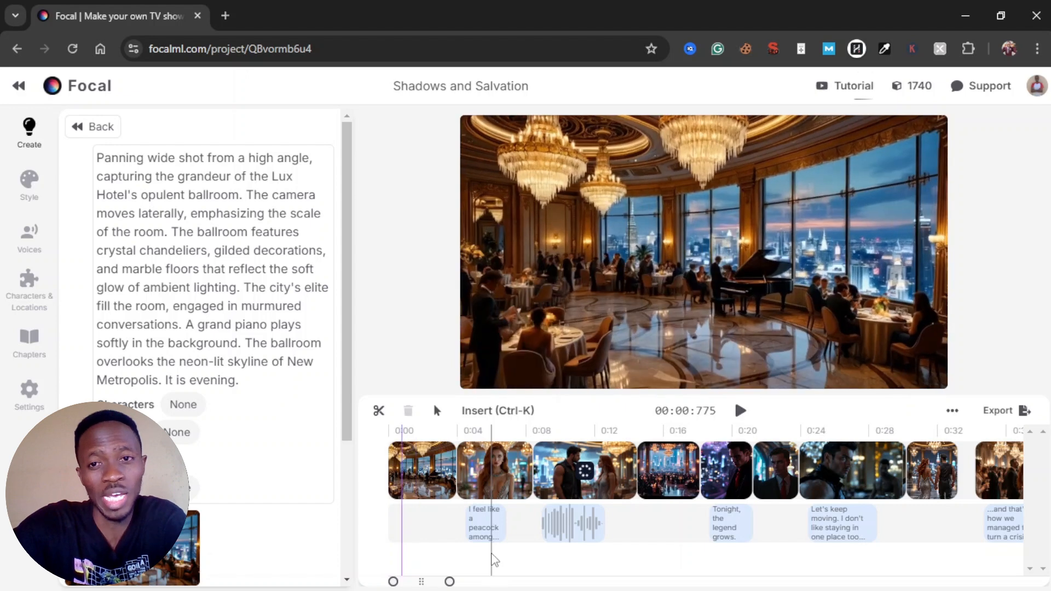
click(486, 582)
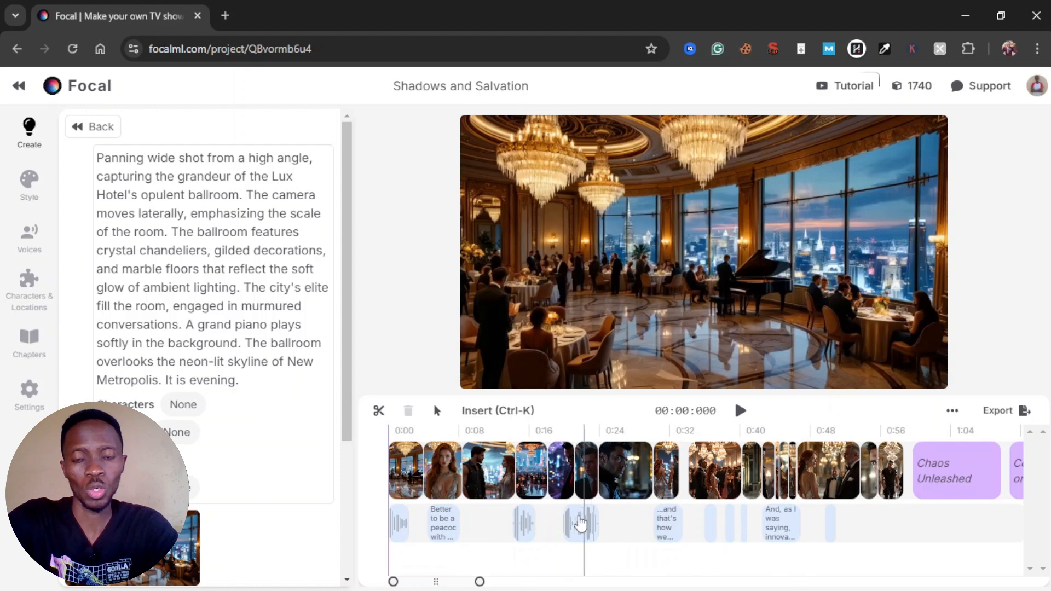
- Play the opening ballroom scene from the start of the timeline and pause it after a few seconds
click(412, 476)
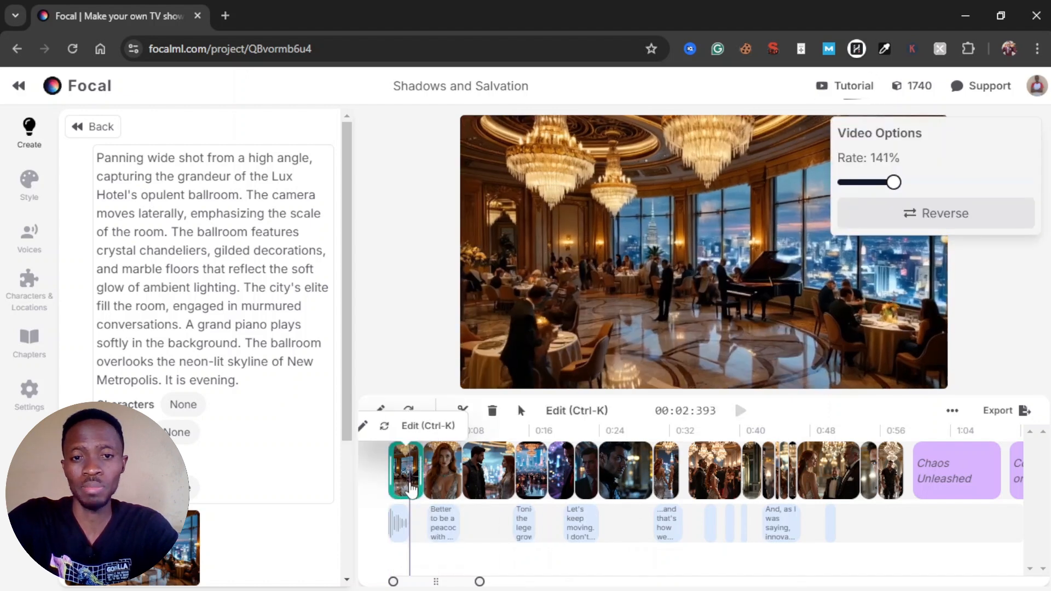
click(386, 555)
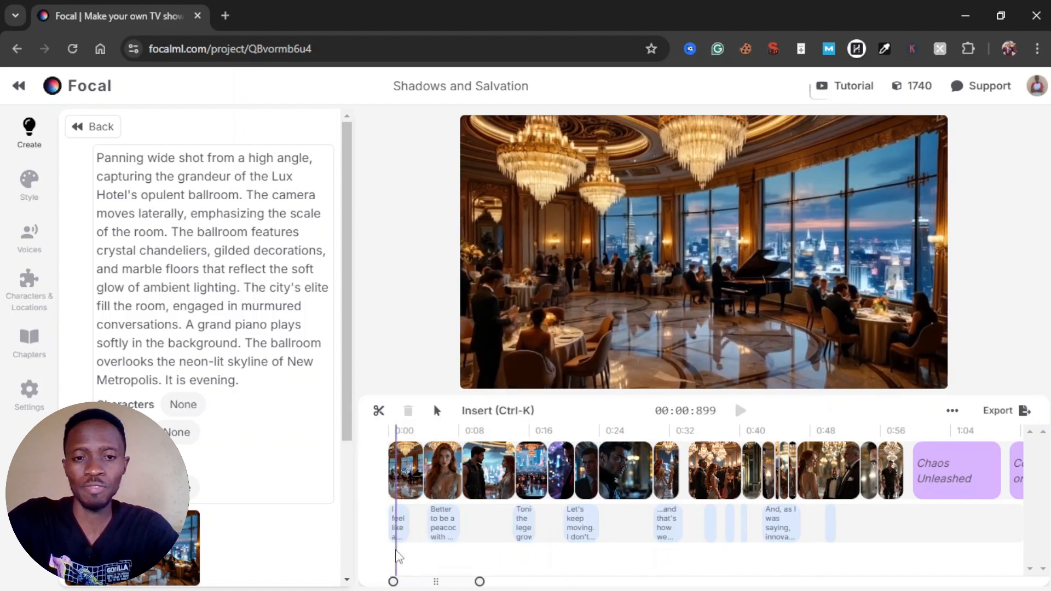
click(385, 555)
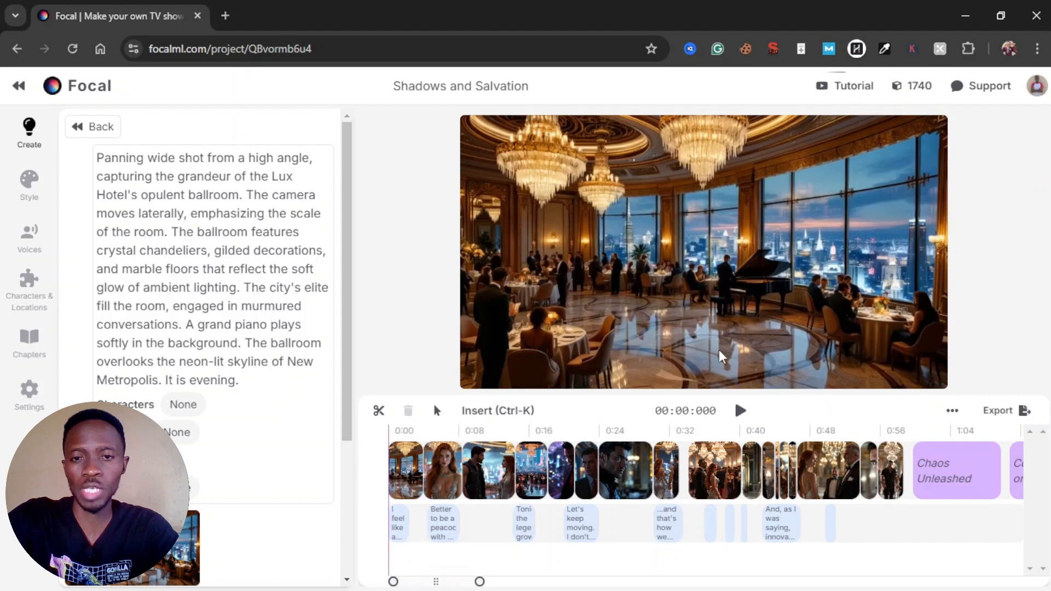
click(740, 412)
click(741, 412)
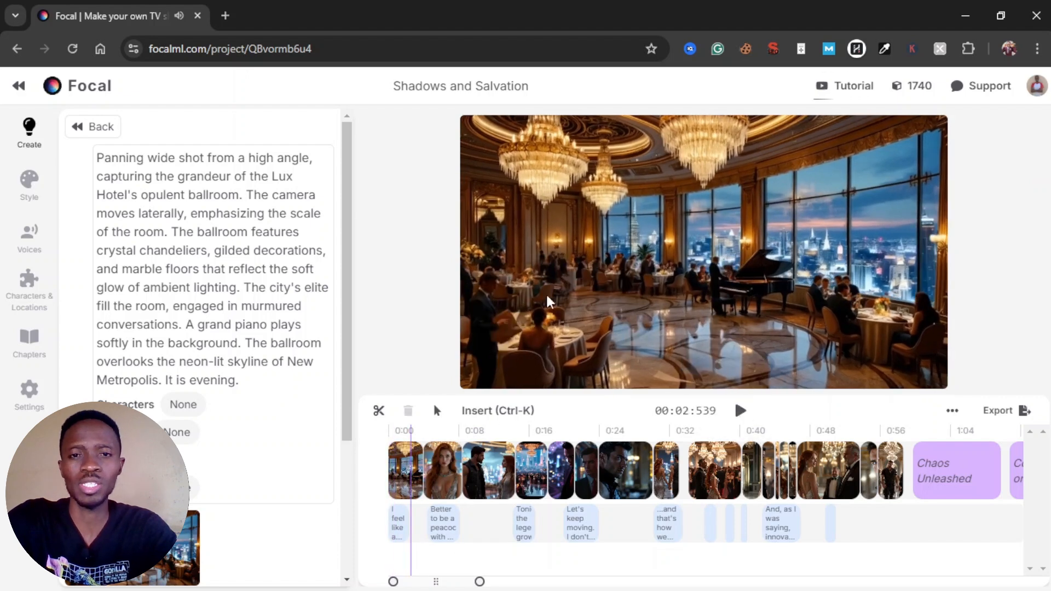
click(413, 559)
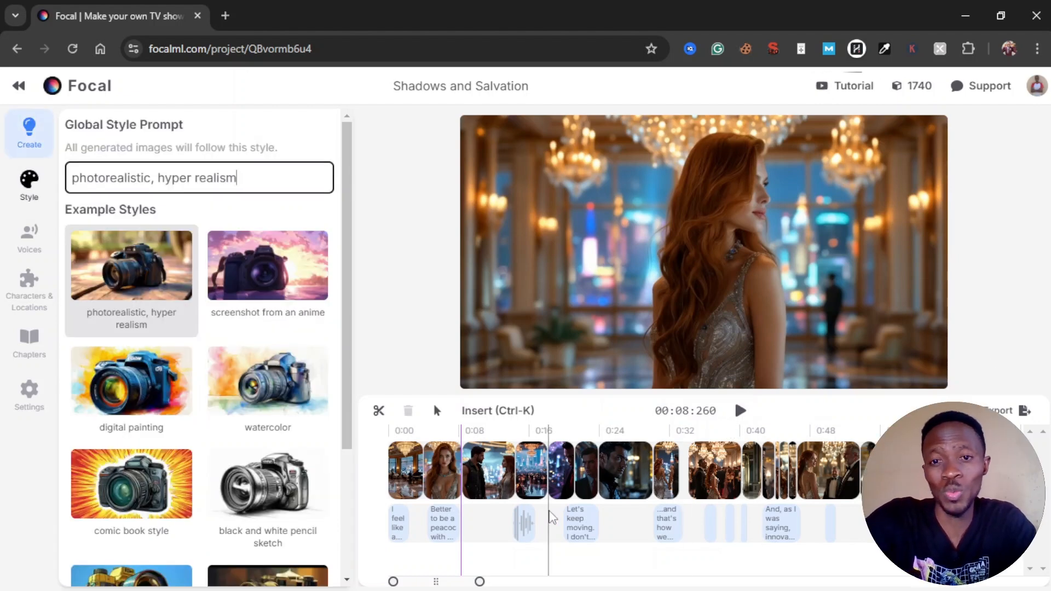
- Look through the example styles available for the global style prompt
scroll(234, 408, down, 3)
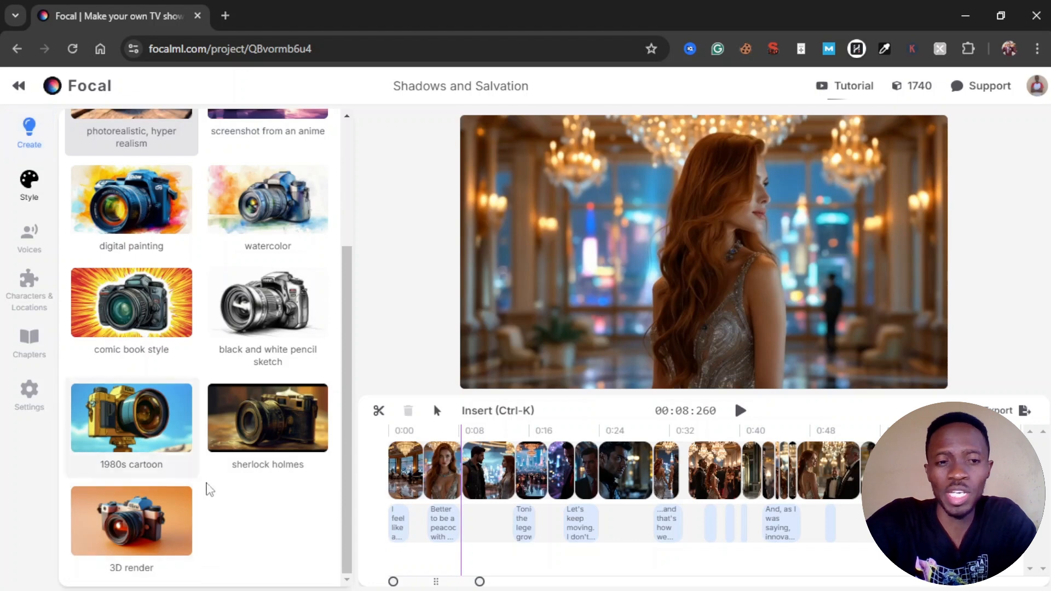
scroll(216, 313, up, 3)
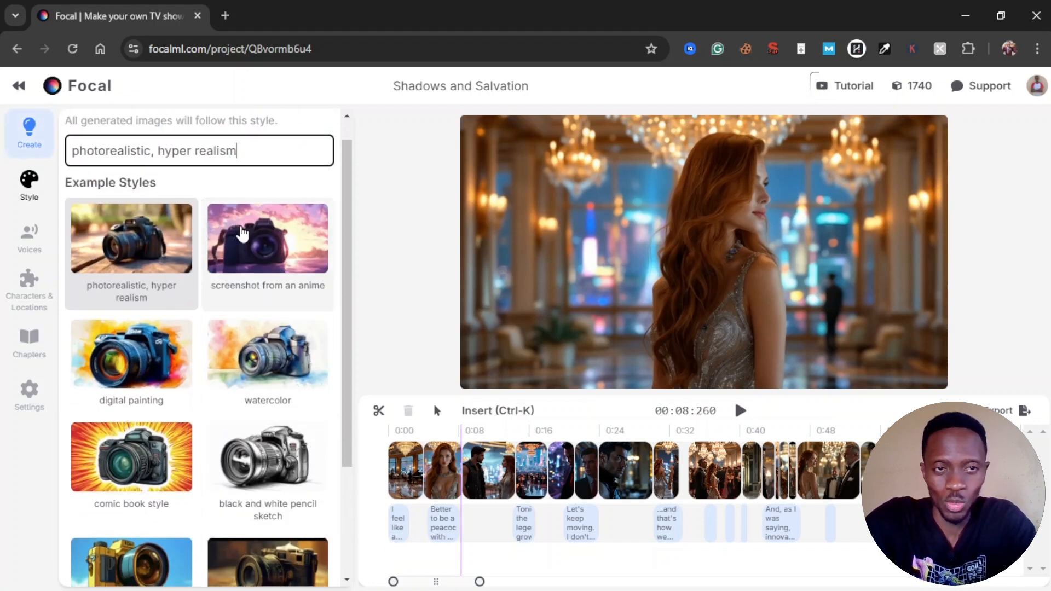
scroll(236, 301, down, 3)
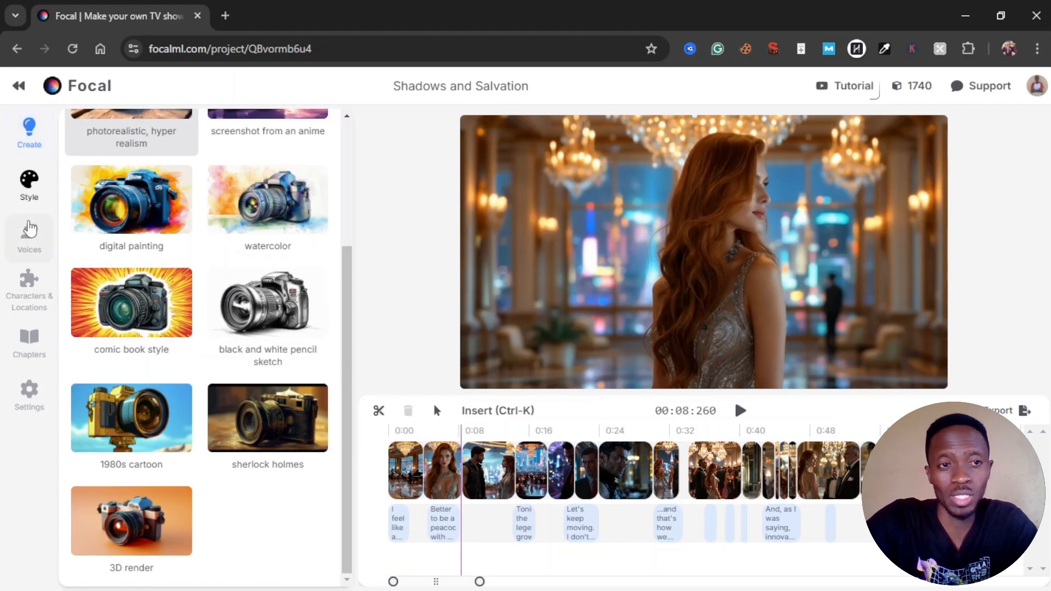
- Review the project's voices, characters, locations and items, and check which kinds of new elements can be added
click(29, 236)
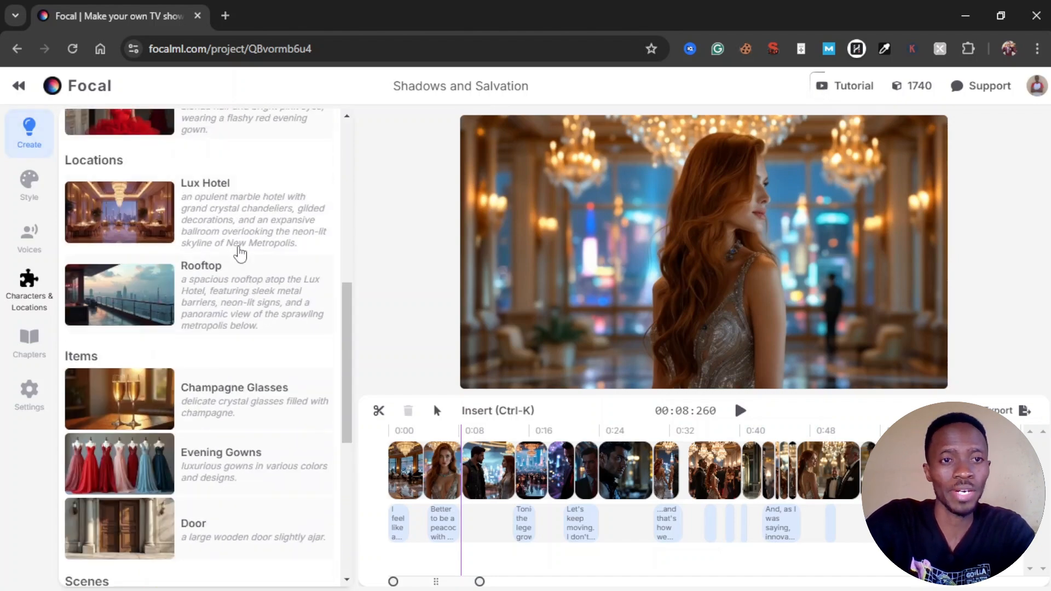
scroll(216, 315, down, 2)
scroll(212, 324, up, 3)
scroll(214, 325, up, 3)
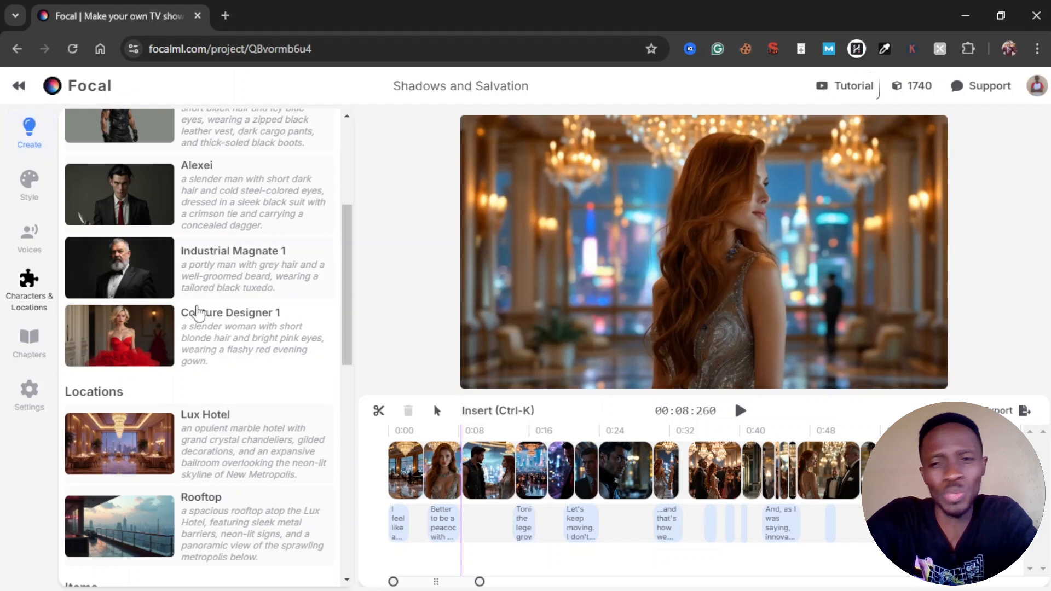
scroll(214, 306, down, 2)
scroll(214, 306, up, 8)
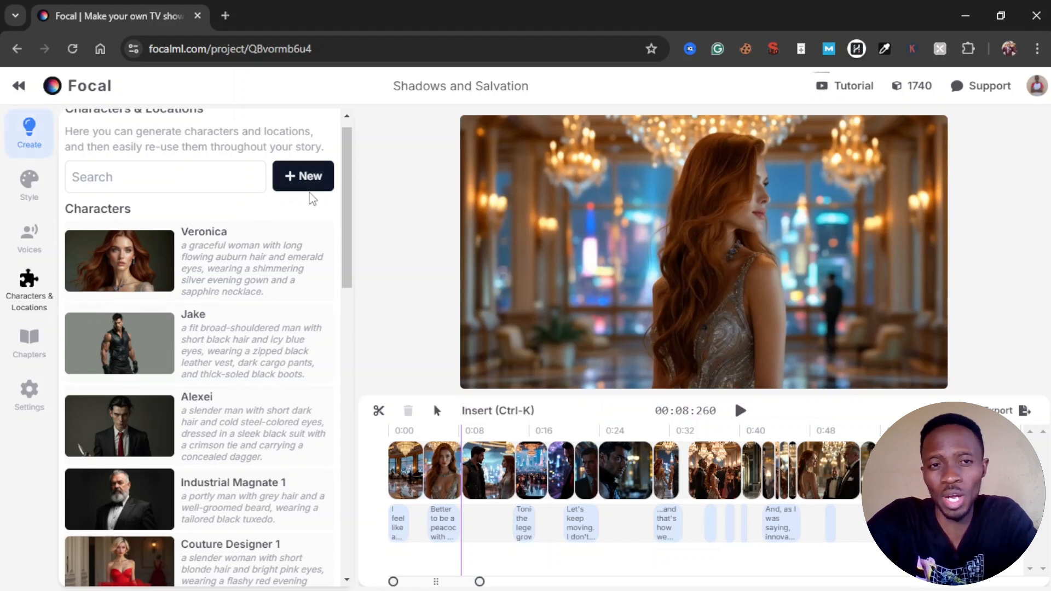
click(301, 185)
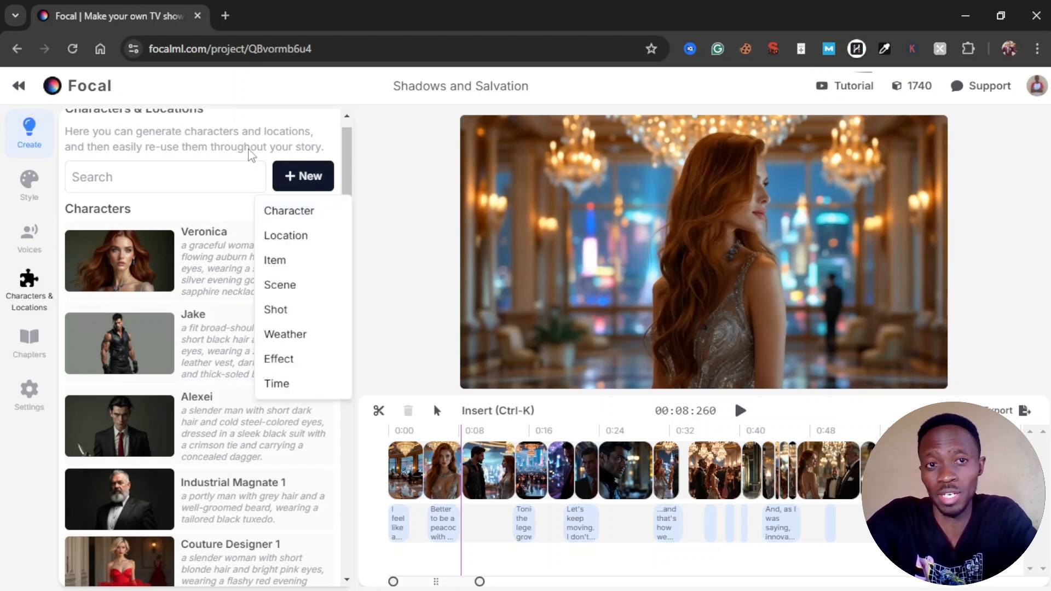
click(252, 134)
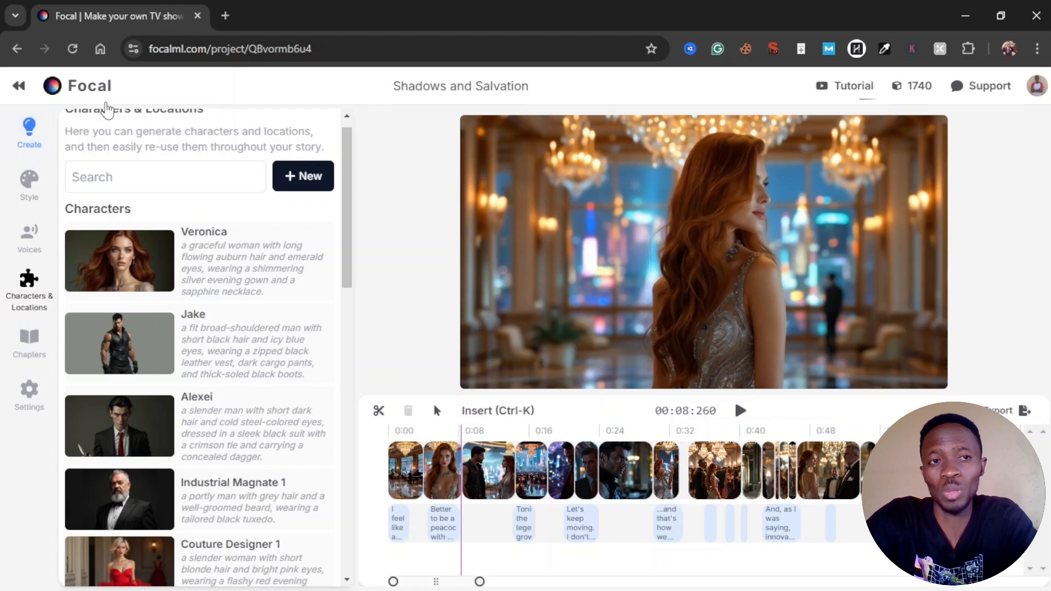
- Return to the project overview and create a new blank project
click(66, 88)
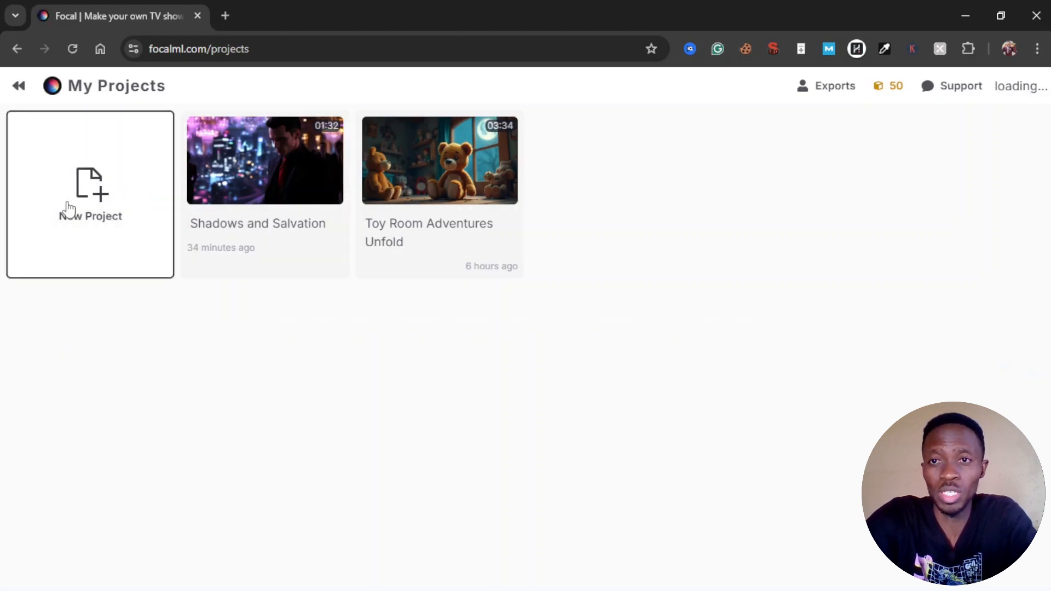
click(109, 211)
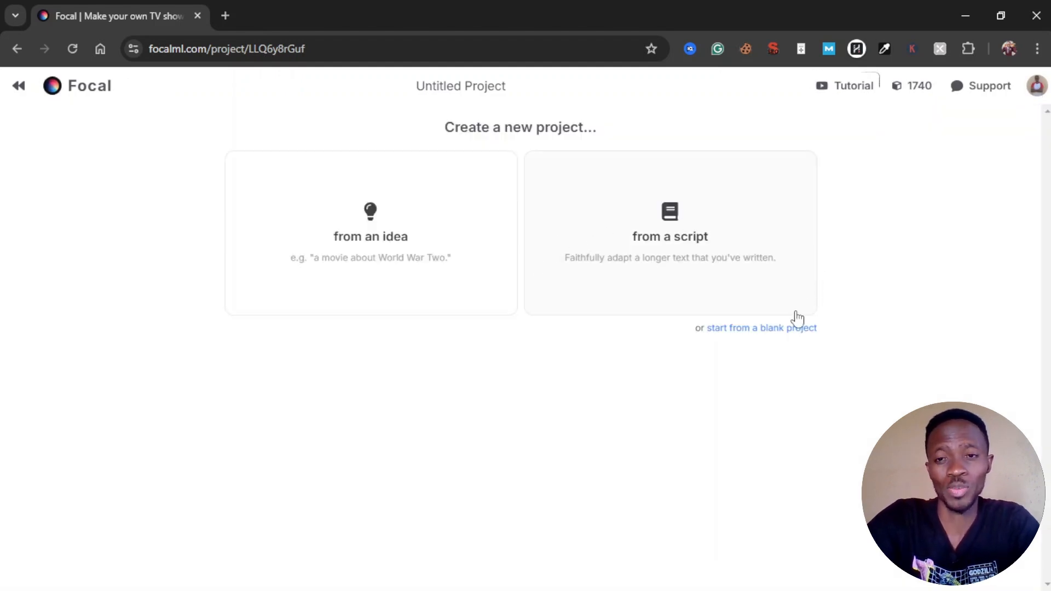
click(782, 332)
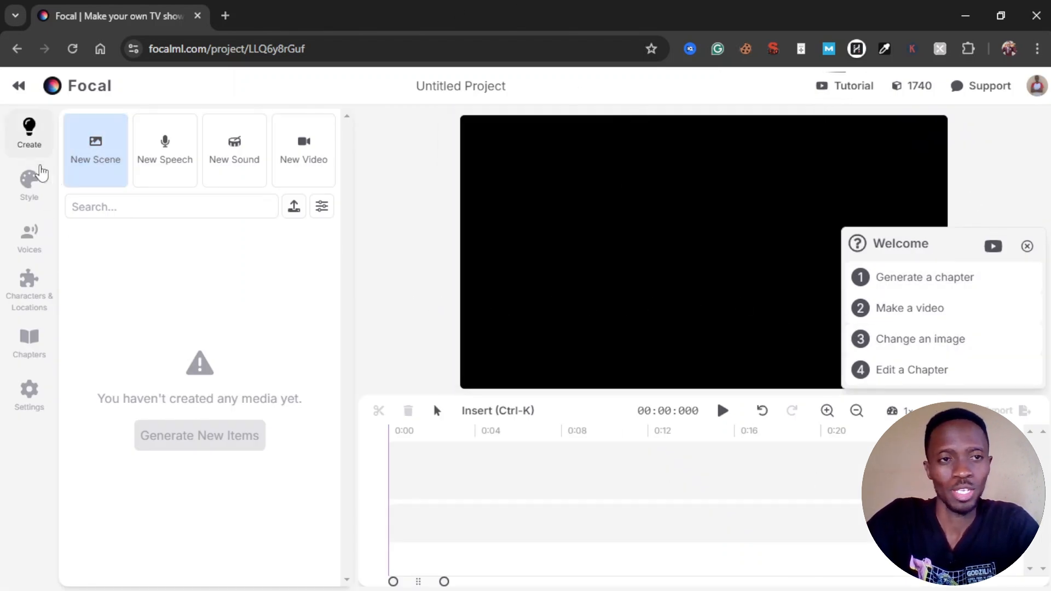
- Examine the blank project's voices, style and characters sections, including the kinds of new elements on offer, without creating any
click(34, 245)
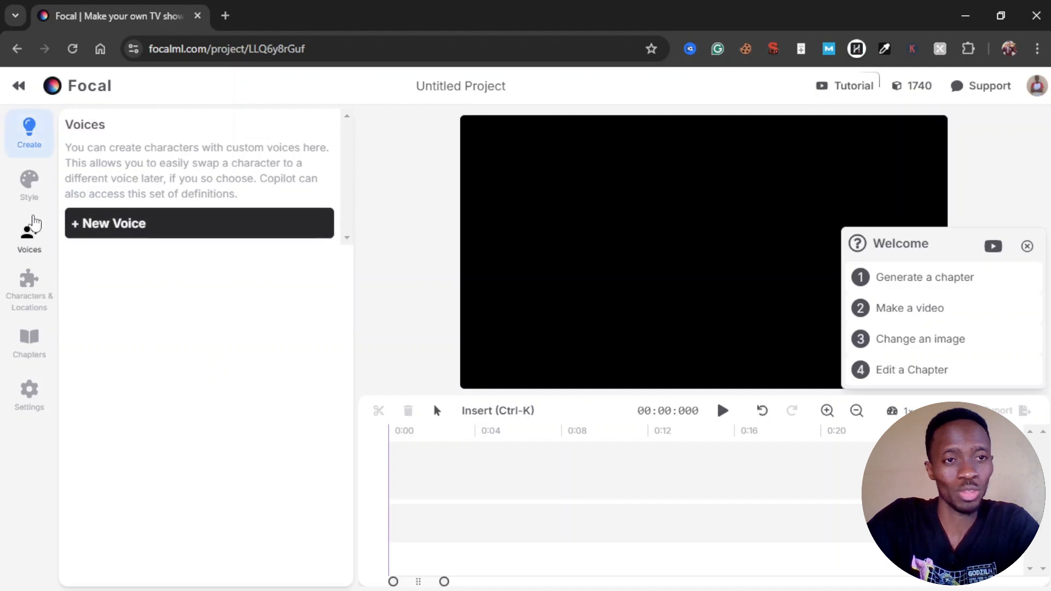
click(29, 195)
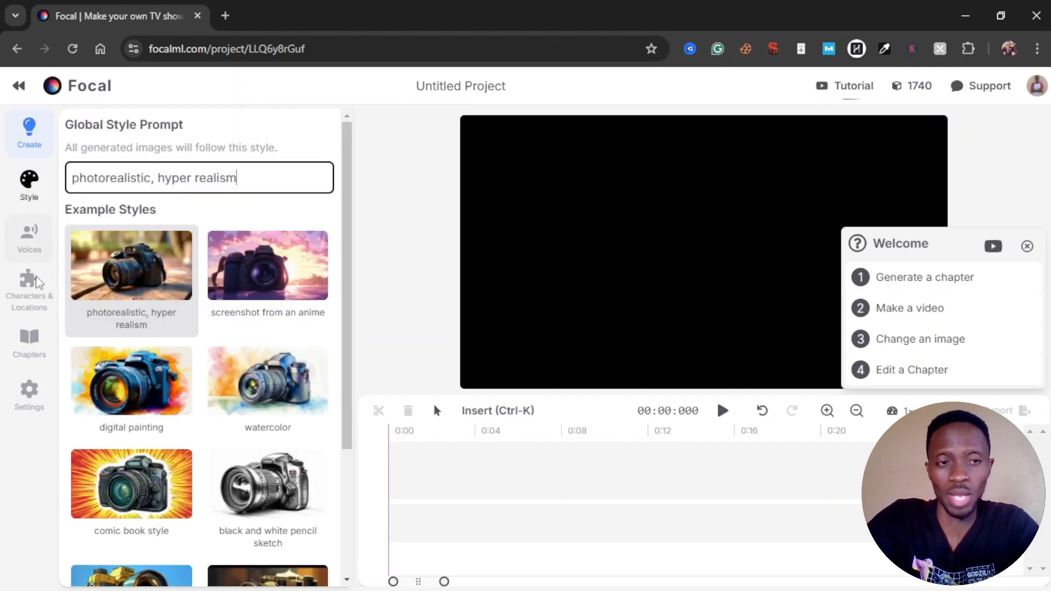
click(32, 296)
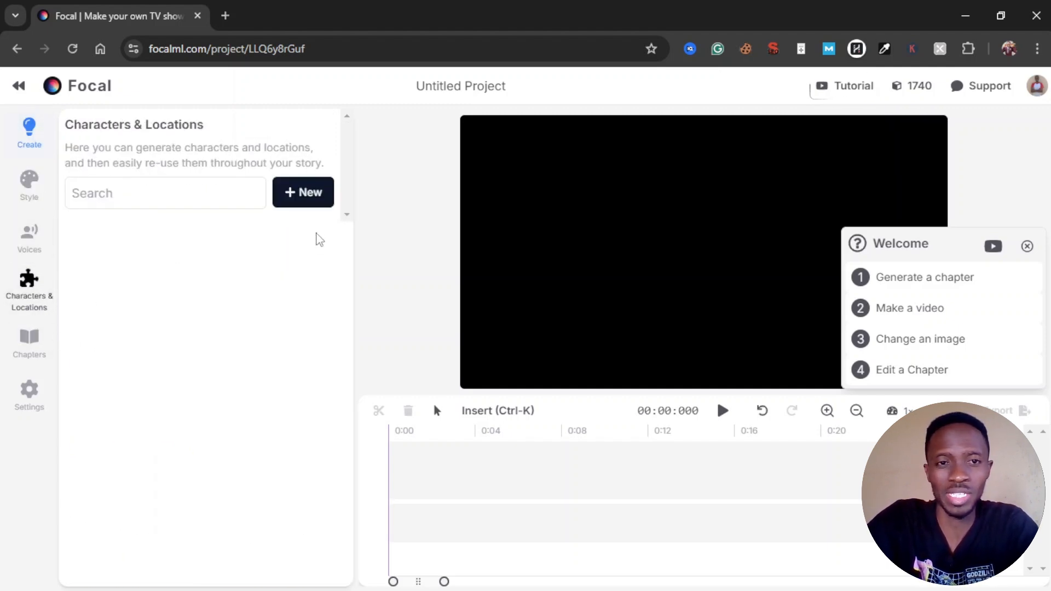
click(313, 199)
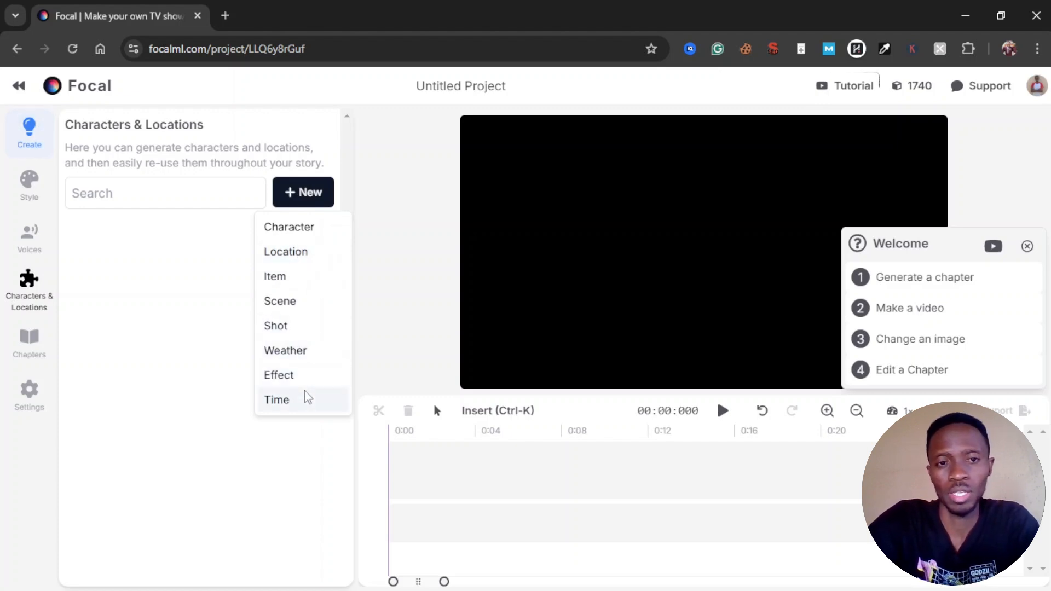
click(227, 281)
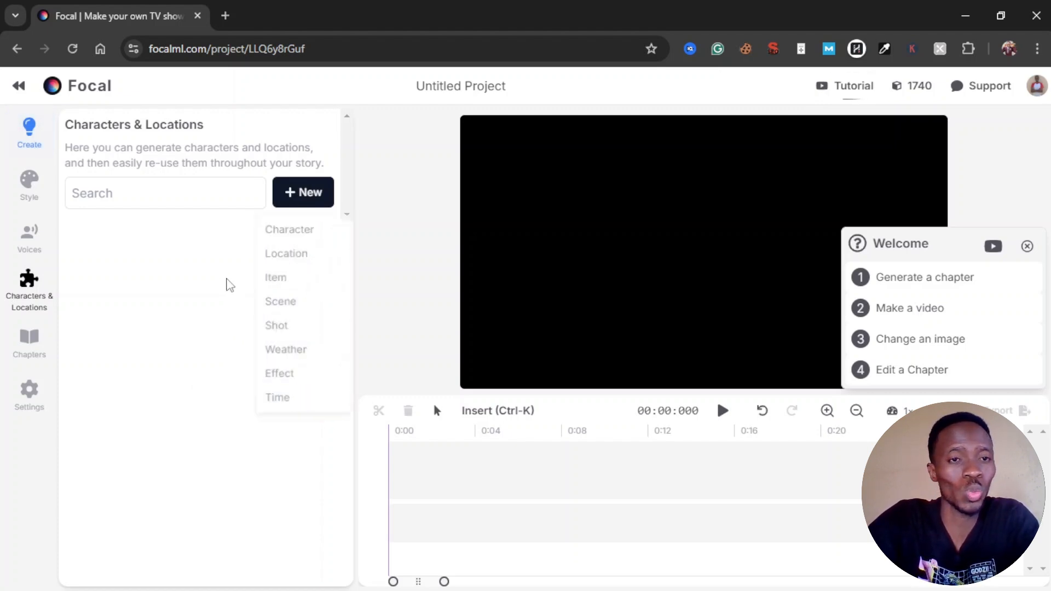
- Review the blank project's chapters and global settings, preview the welcome guide's topics, and dismiss the guide
click(34, 351)
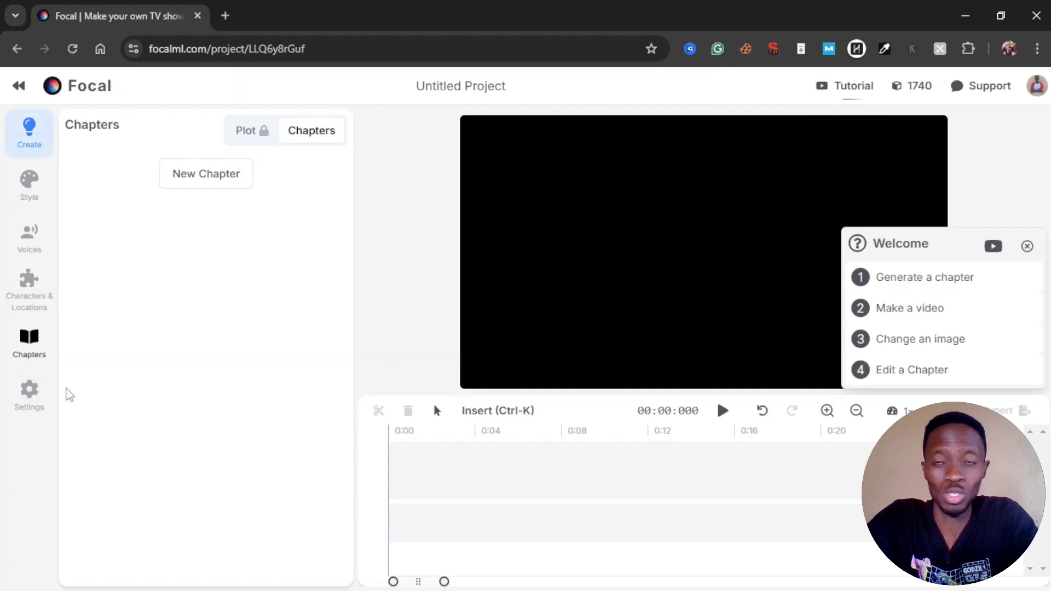
click(33, 395)
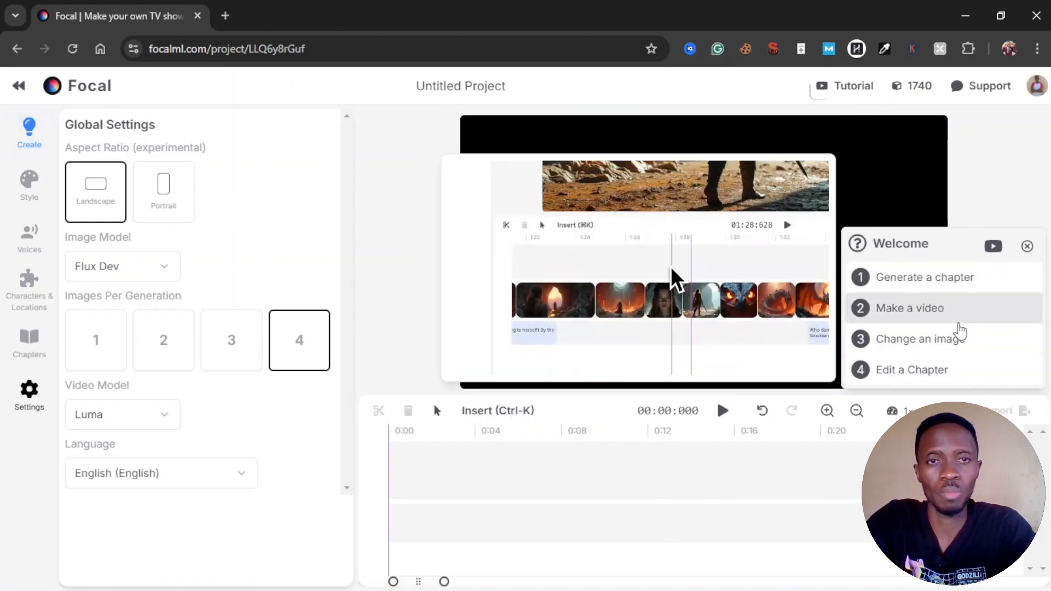
mouse_move(952, 276)
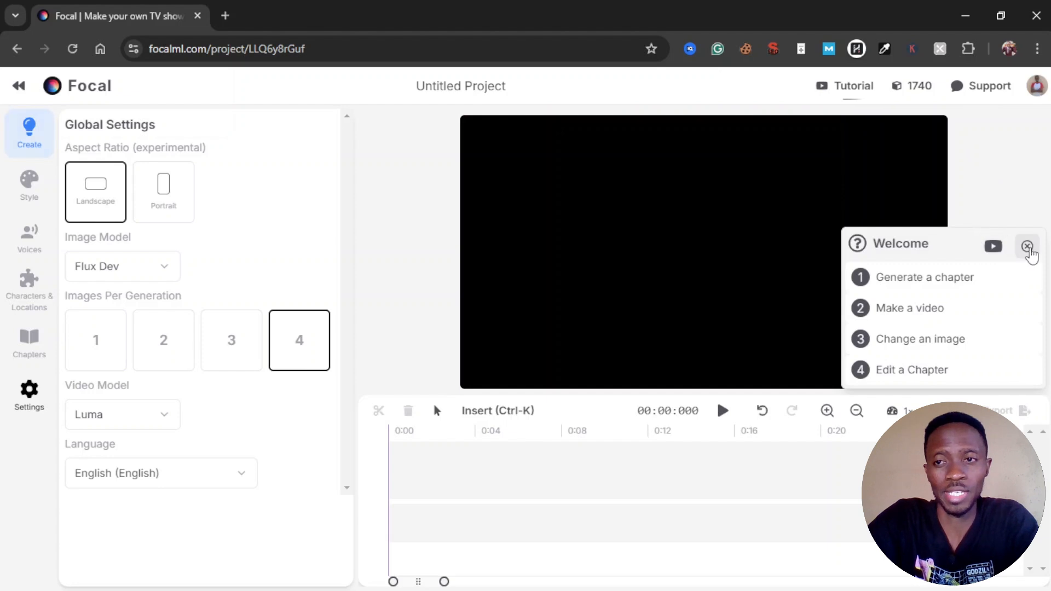
click(1028, 247)
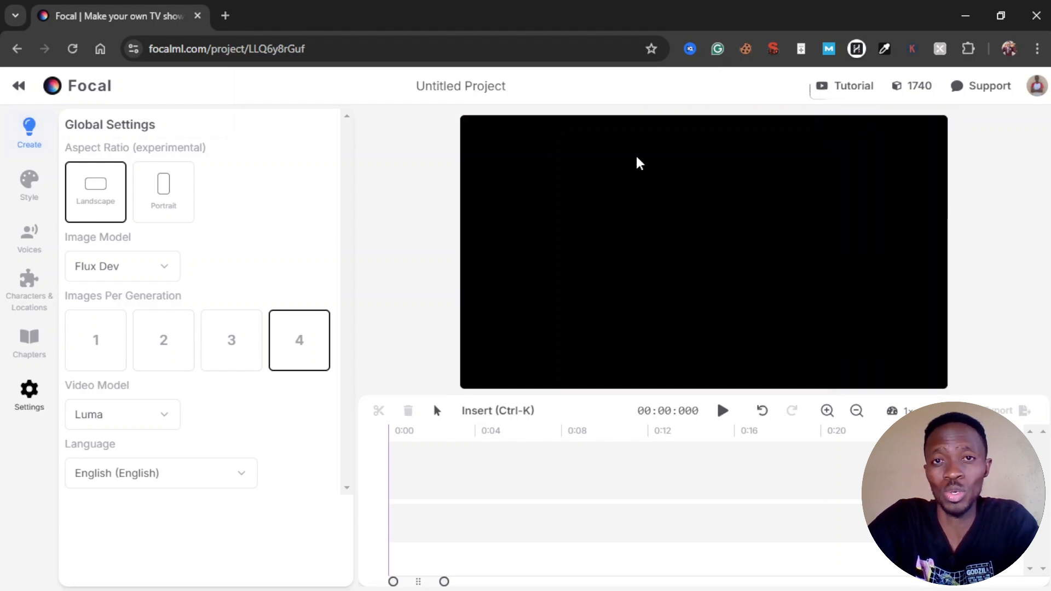
- Check the account's remaining credits and today's usage of the eleven-labs-voices model
click(914, 89)
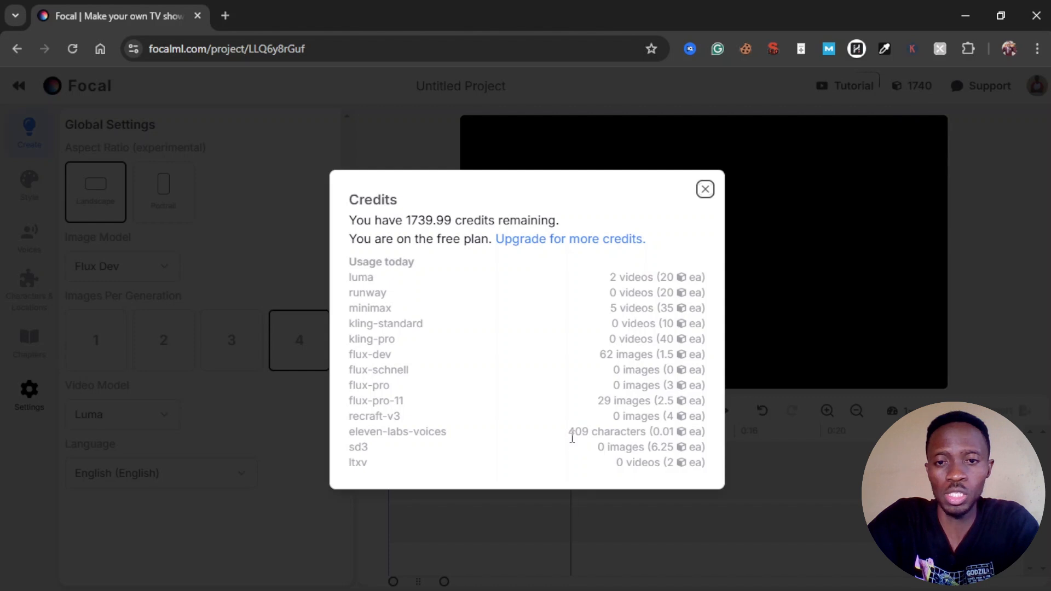
drag(568, 434, 590, 433)
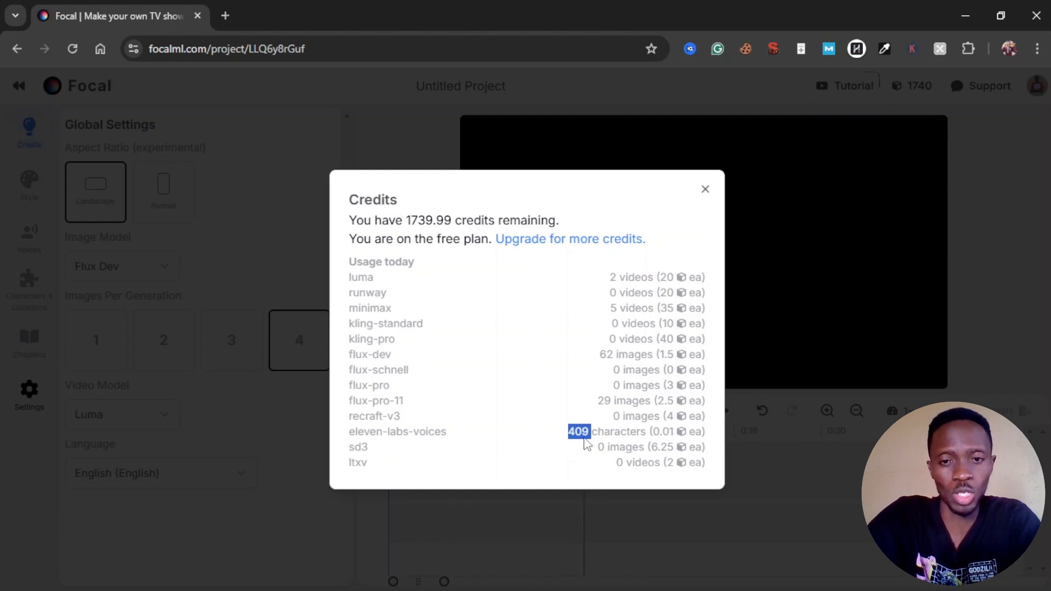
drag(362, 433, 434, 436)
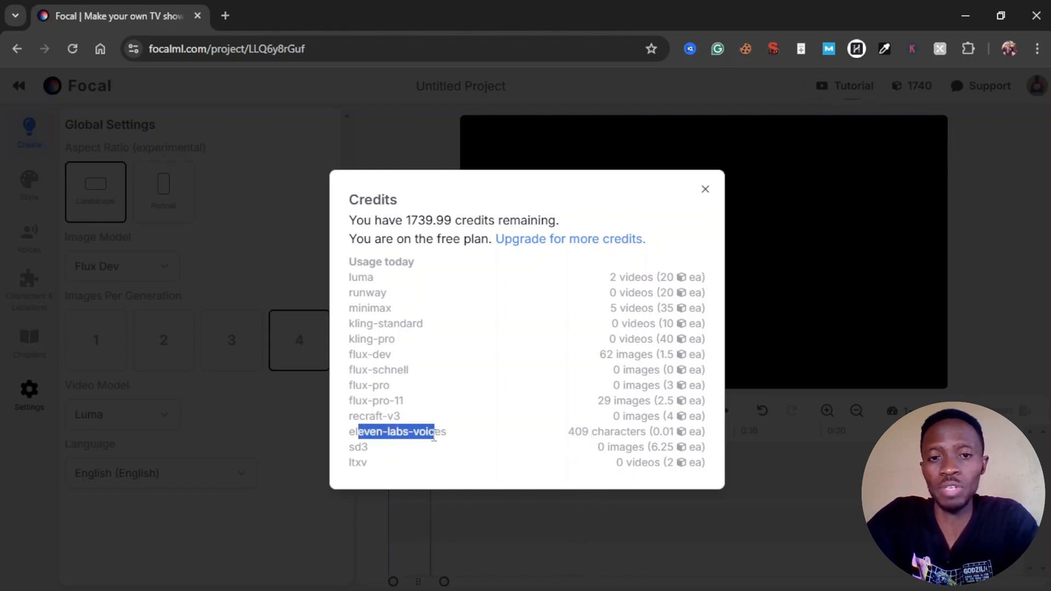
drag(572, 432, 605, 432)
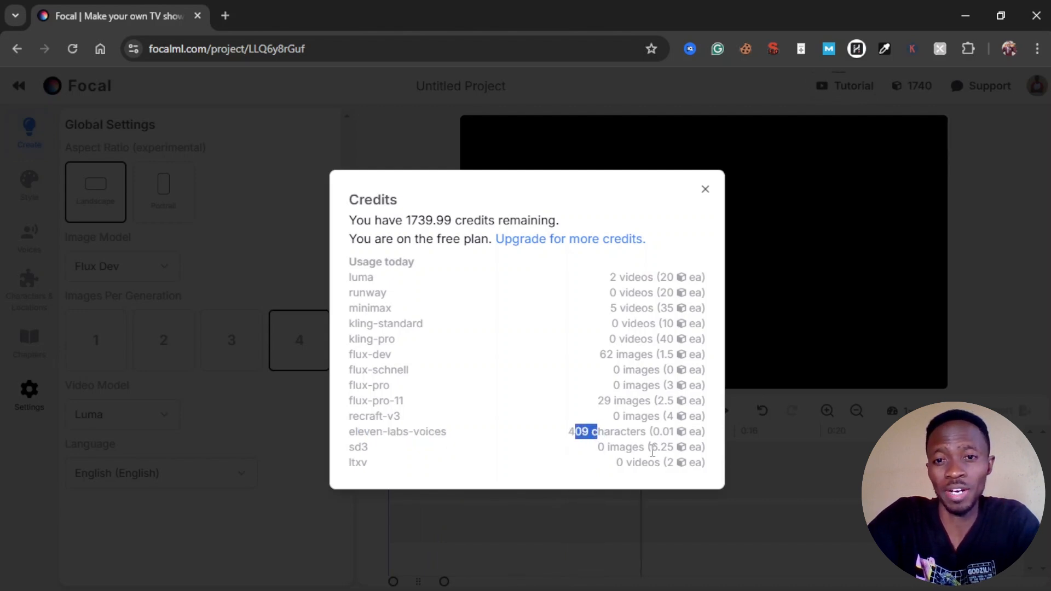
click(618, 432)
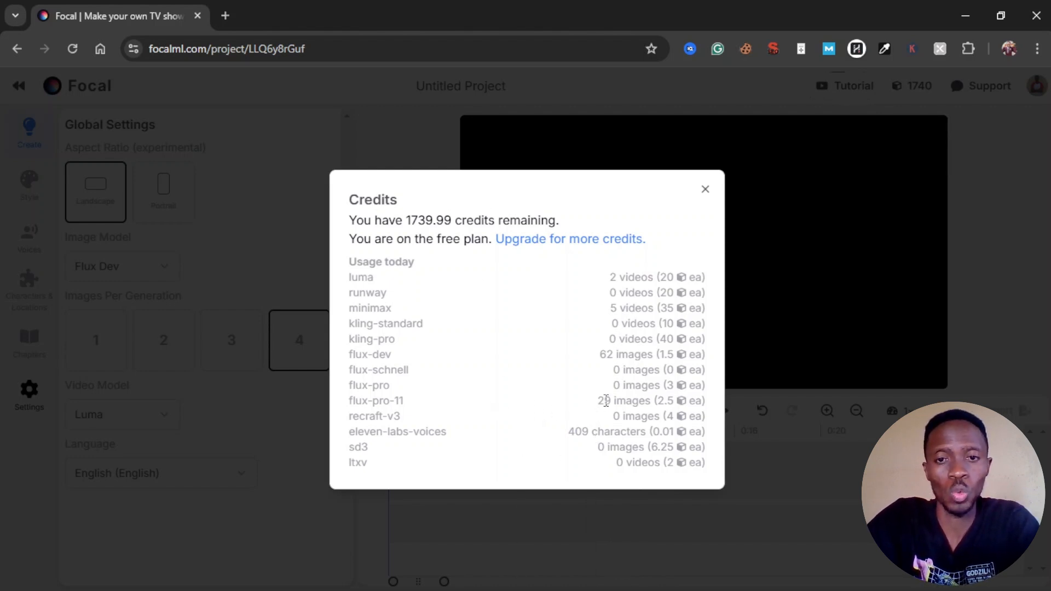
- Check today's credit usage for the flux-pro-11 and flux-dev images and the luma and minimax videos, and close the overview
drag(600, 401, 635, 404)
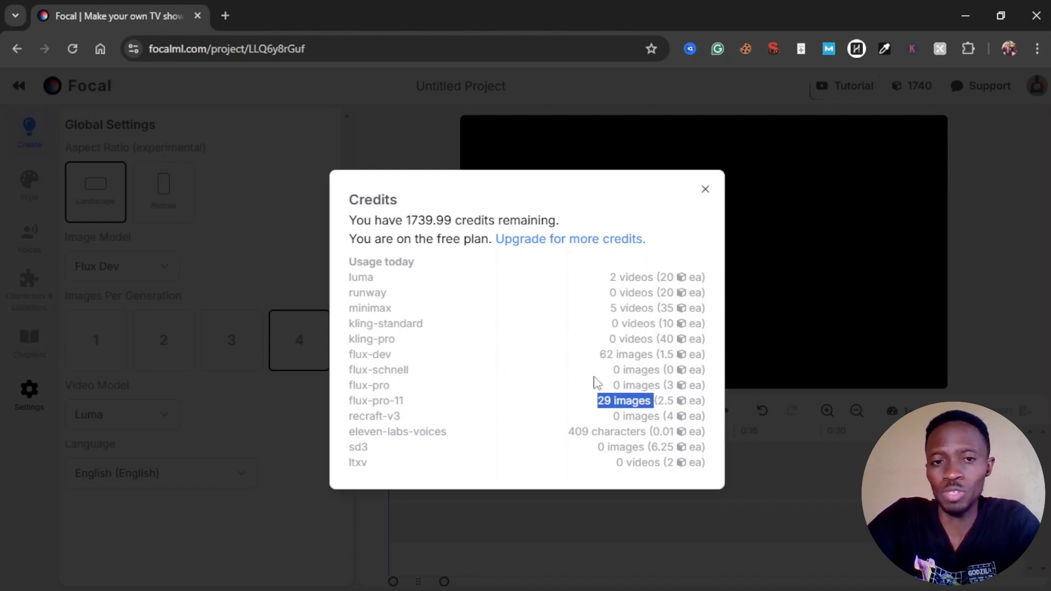
drag(601, 360, 637, 368)
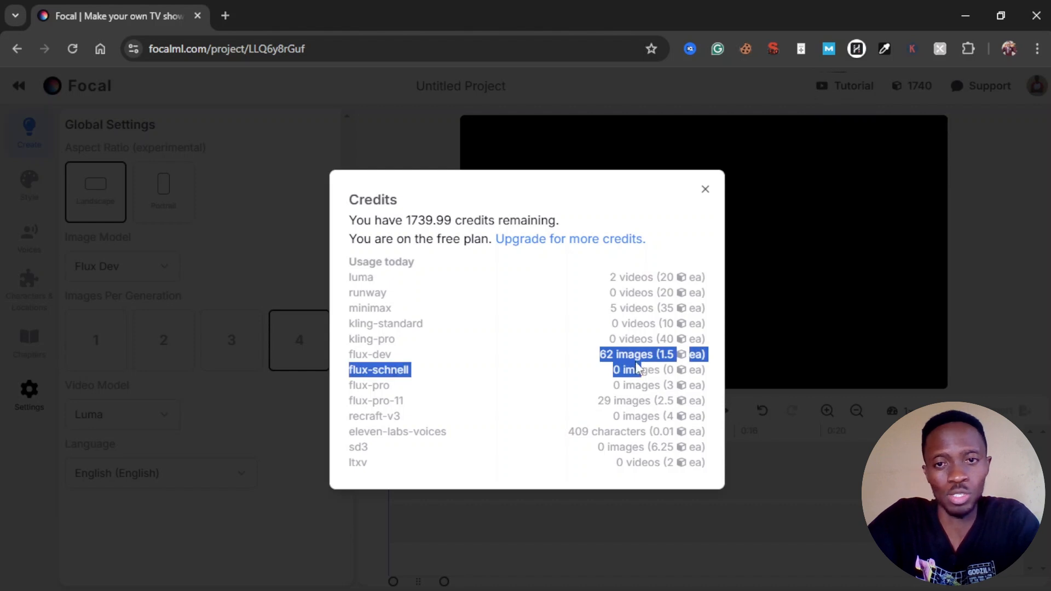
click(503, 324)
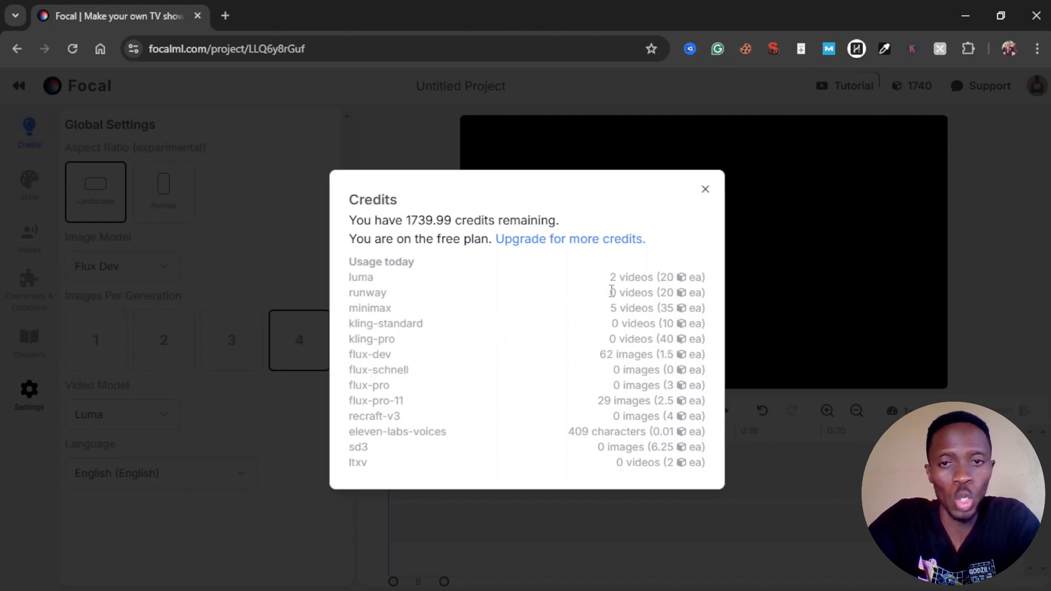
double_click(613, 279)
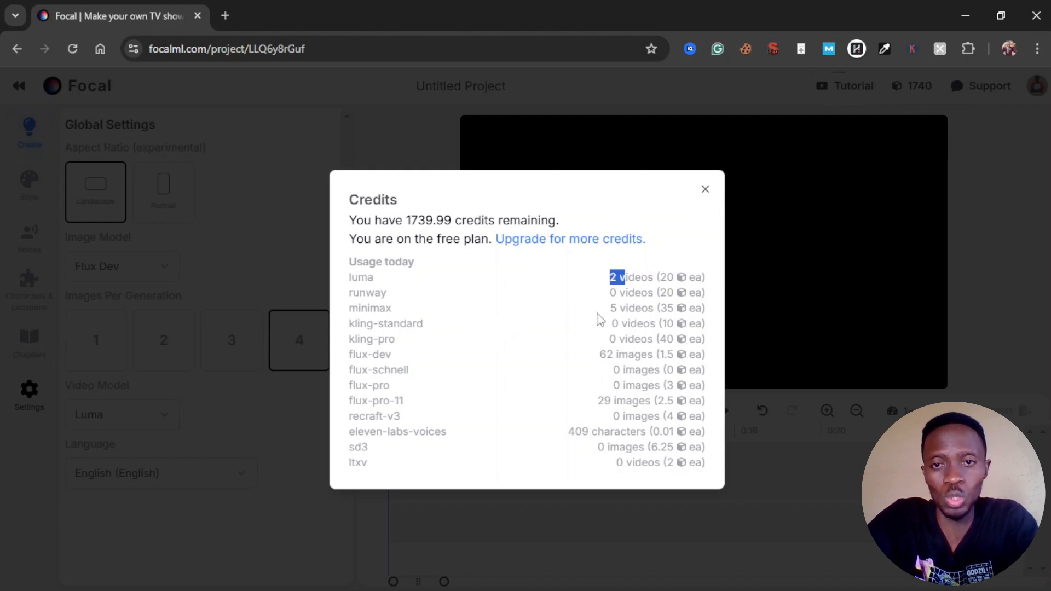
double_click(613, 309)
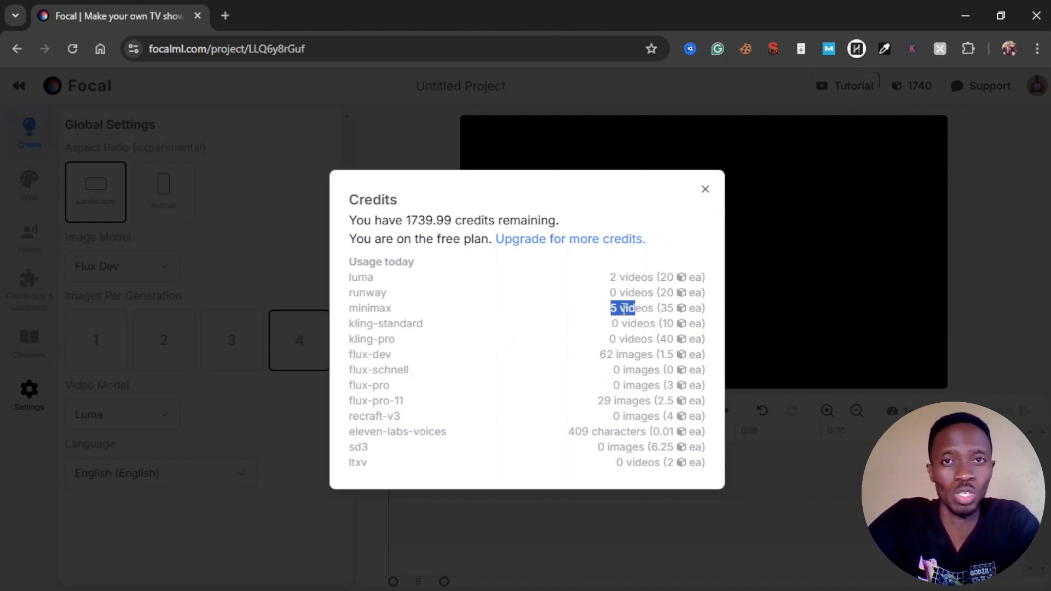
click(605, 344)
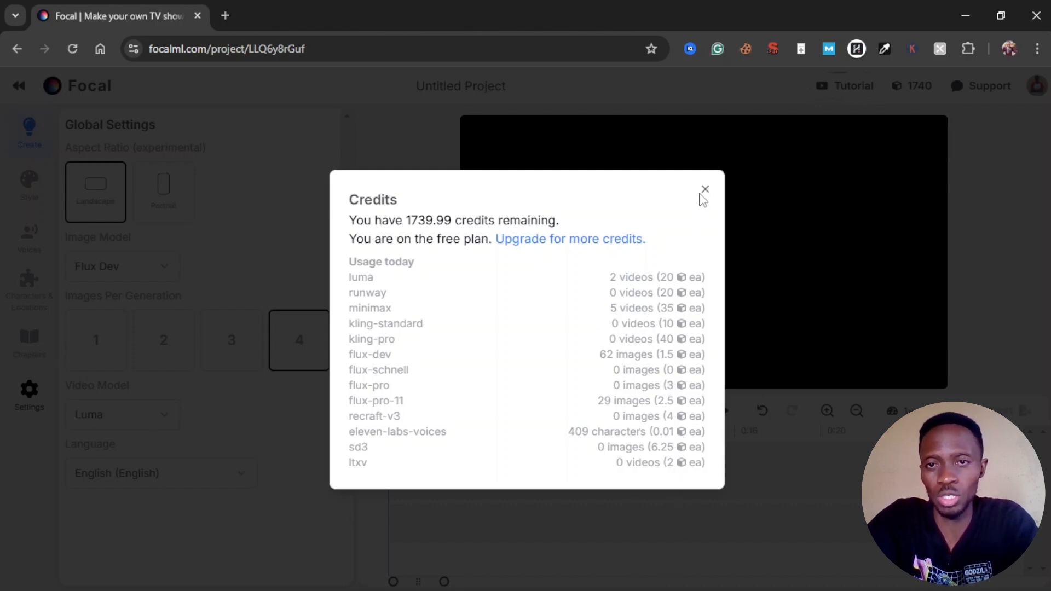
click(704, 190)
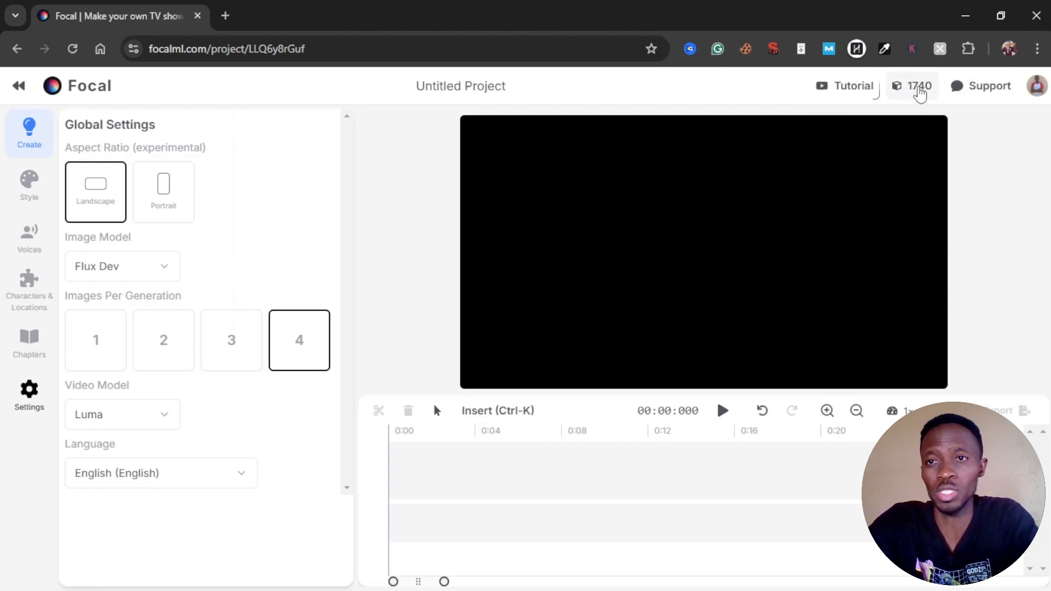
- Open the pricing page from the credits overview and compare the monthly credits of the Starter and Pro plans
click(916, 86)
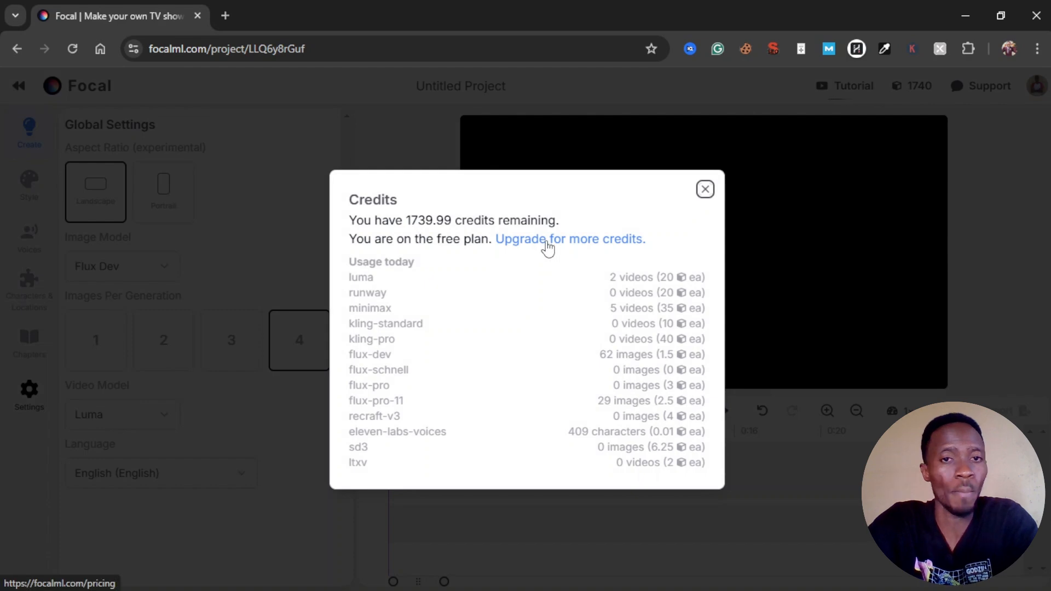
click(550, 245)
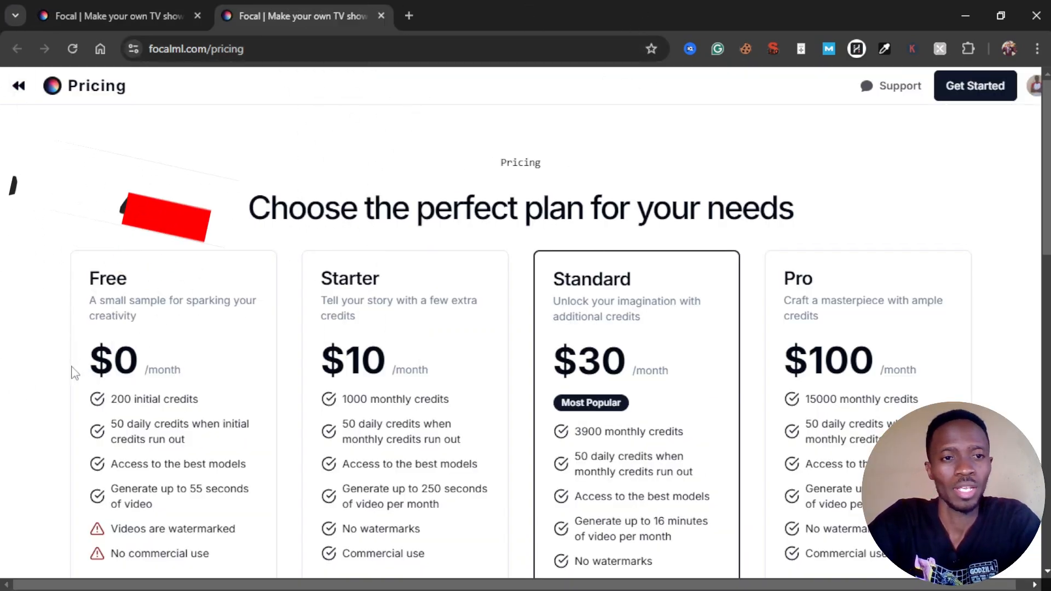
scroll(253, 373, down, 1)
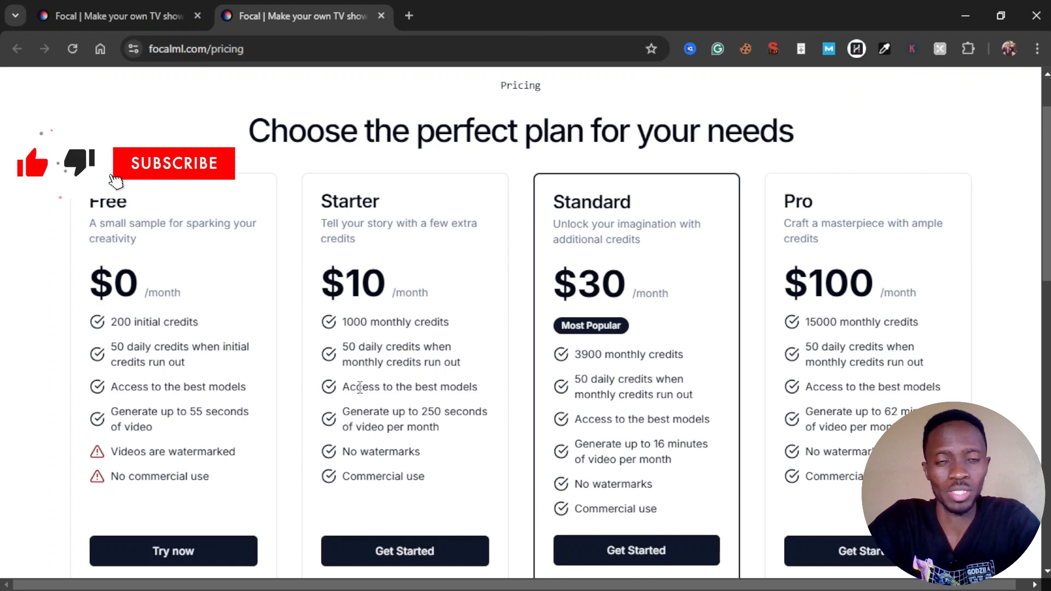
drag(340, 201, 390, 290)
click(412, 316)
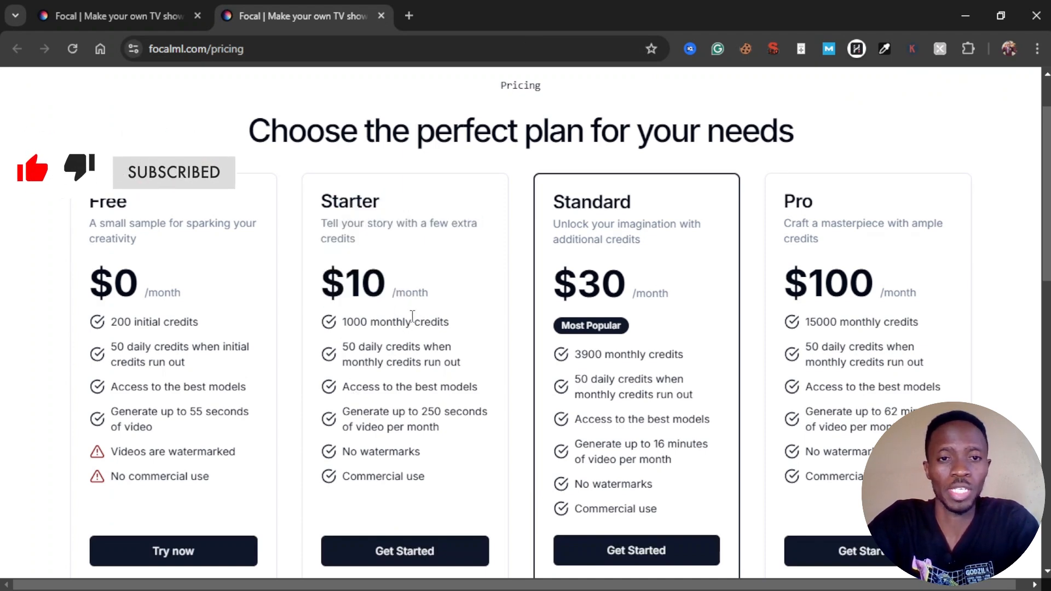
drag(340, 324, 369, 326)
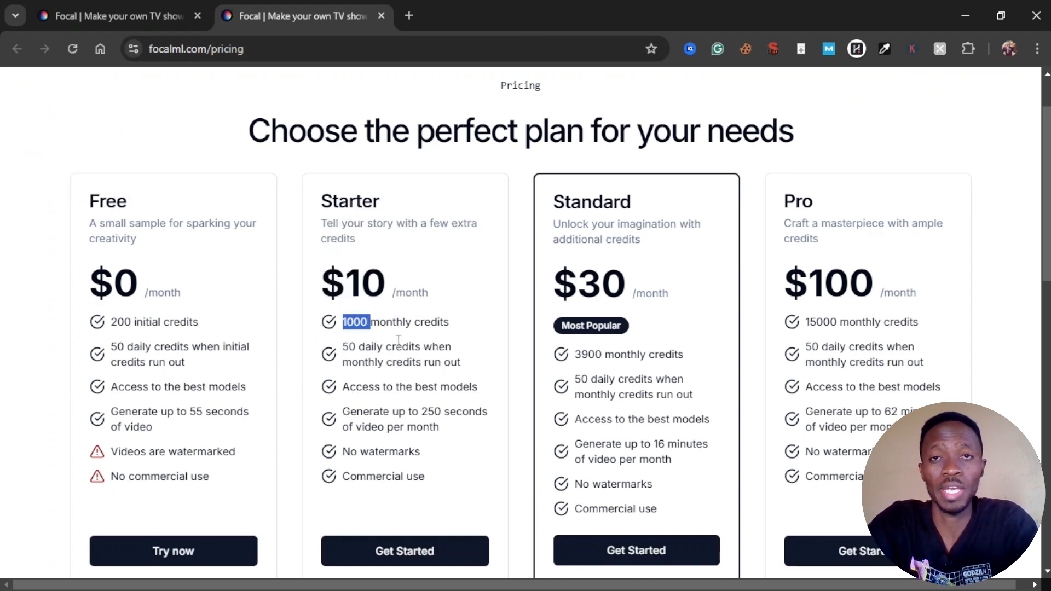
click(864, 294)
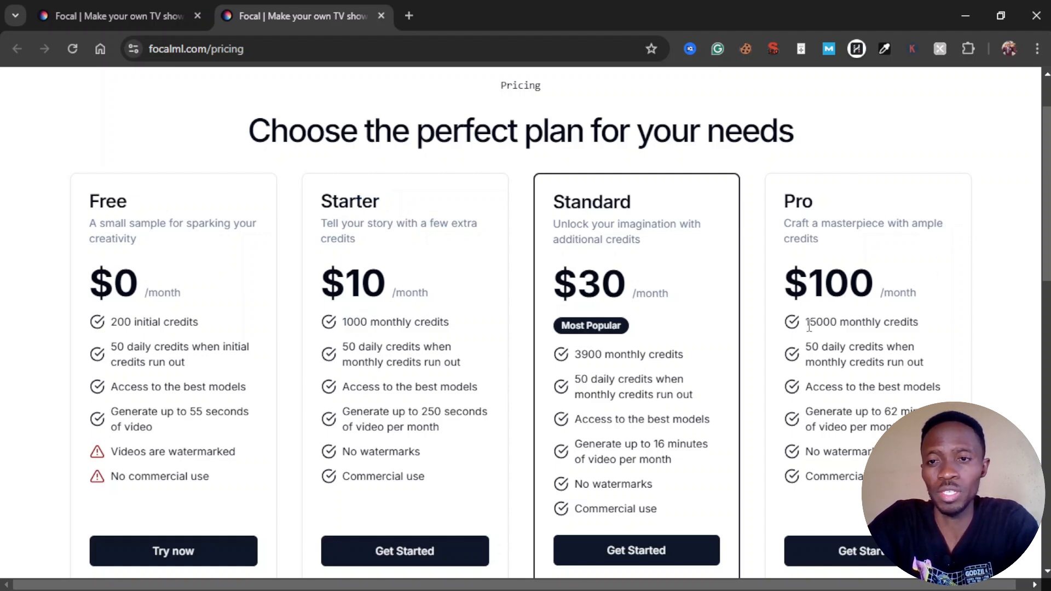
- Read through the plan features and the pricing FAQ, and check the Pro plan's monthly price
scroll(809, 329, down, 4)
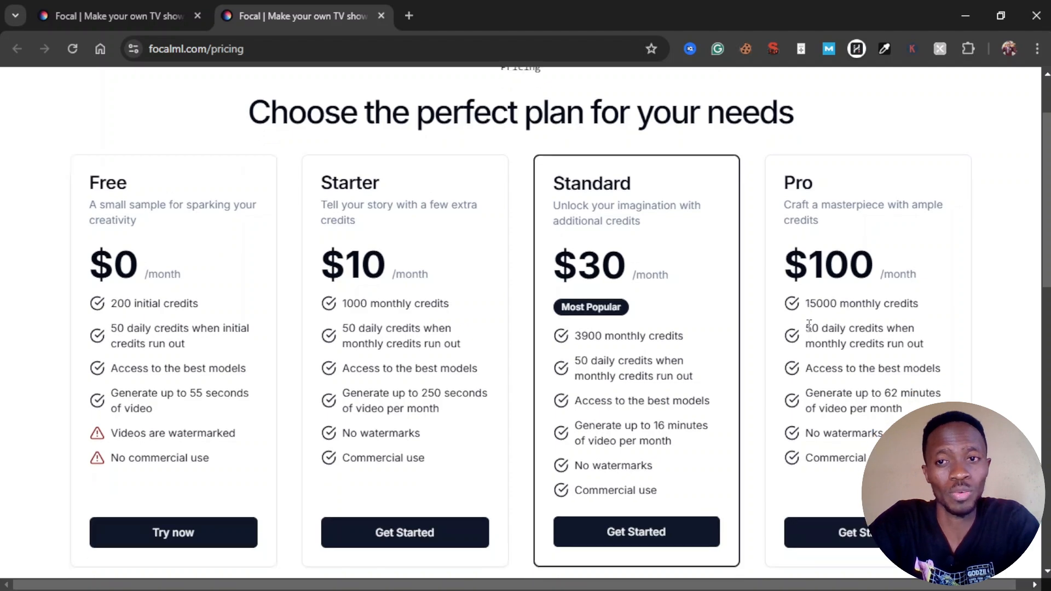
scroll(809, 333, up, 4)
scroll(810, 336, down, 3)
scroll(810, 343, down, 5)
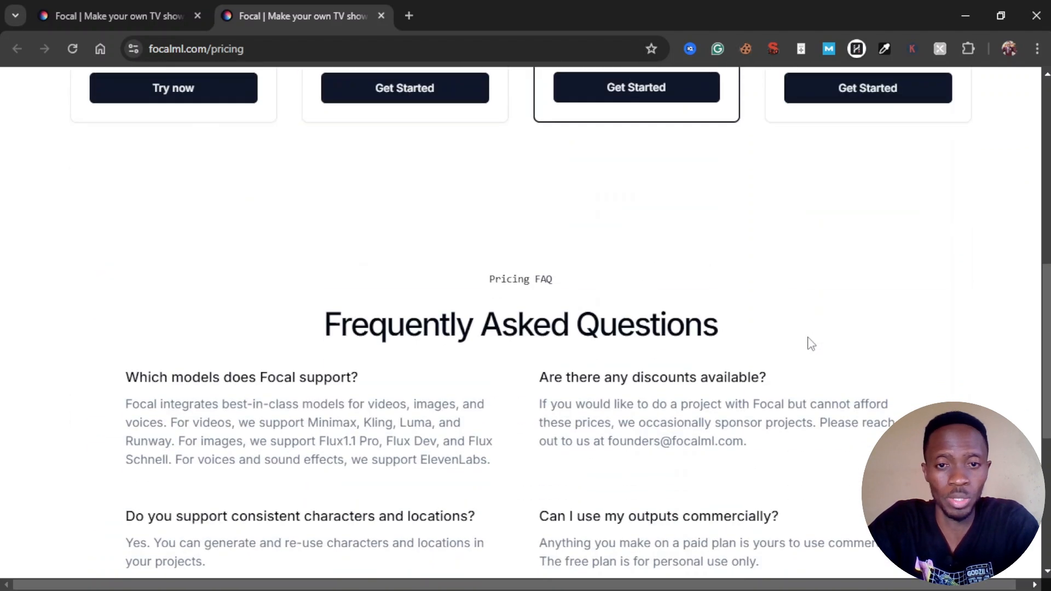
scroll(809, 340, up, 8)
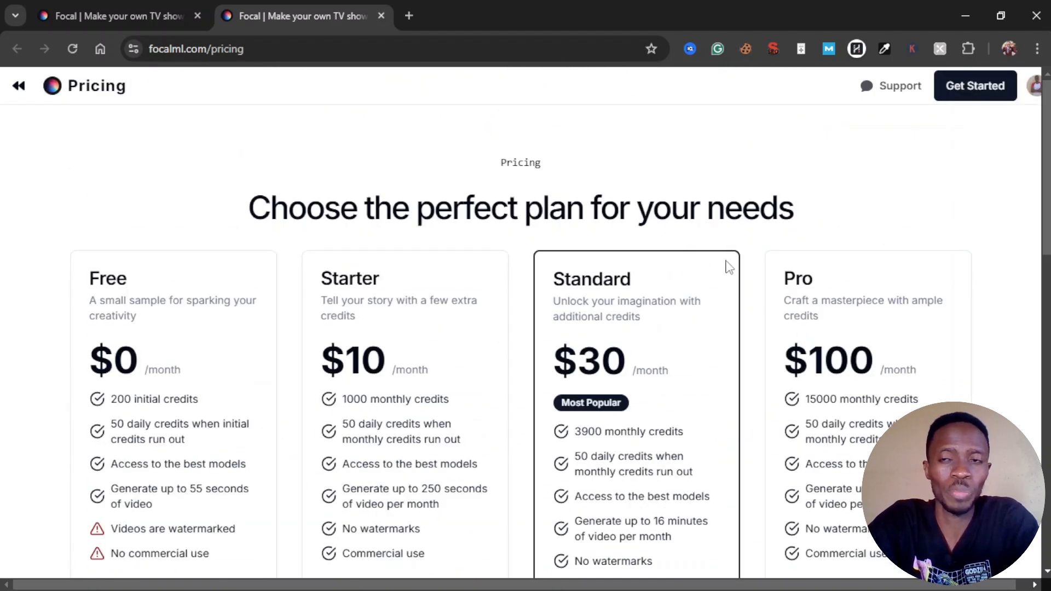
drag(798, 358, 868, 359)
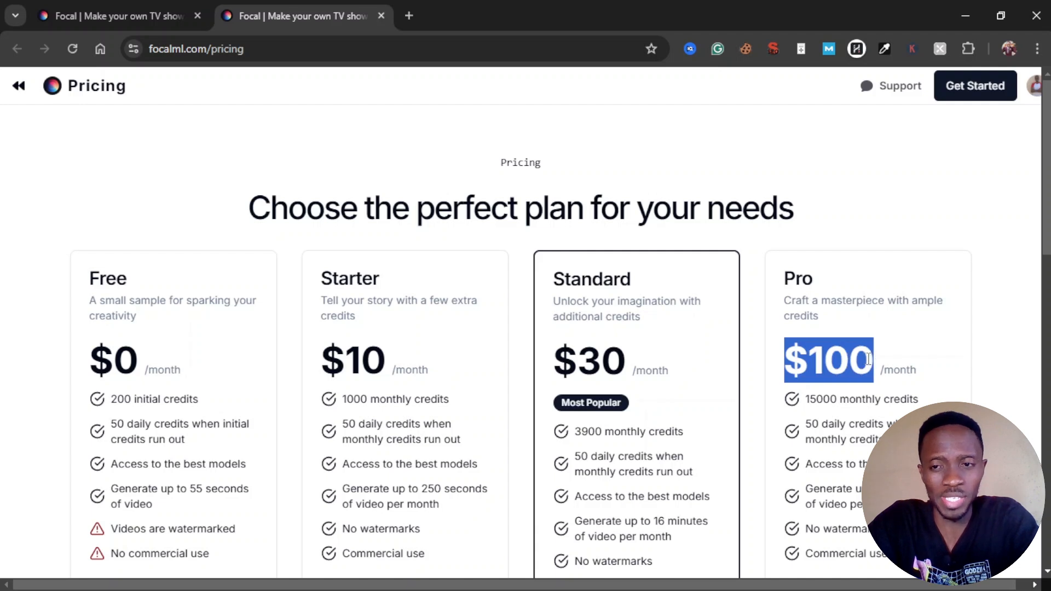
click(744, 398)
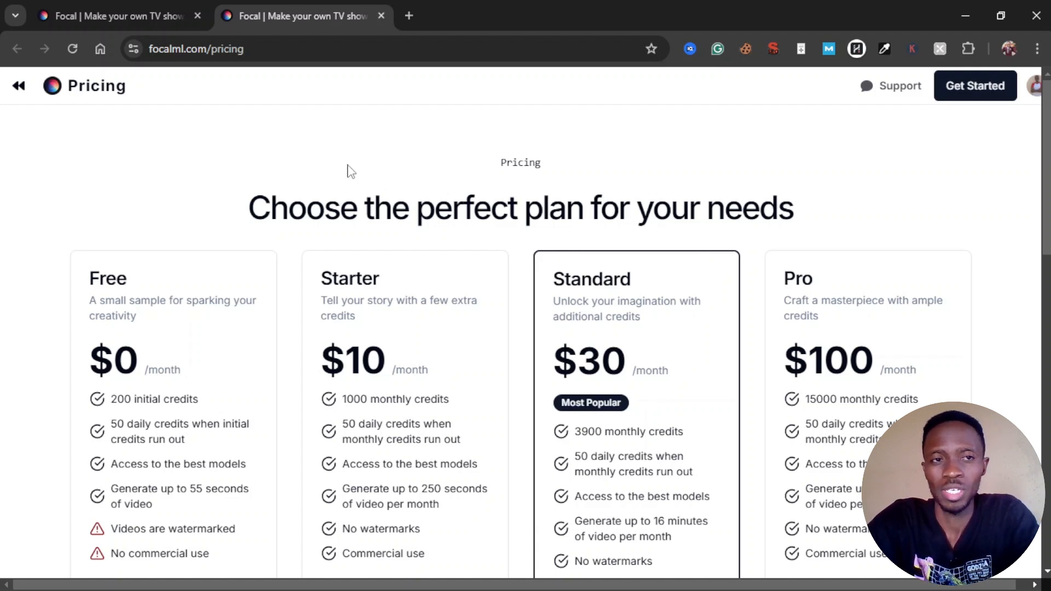
- Return from the pricing page to the project overview, closing the credits window, and open the Shadows and Salvation project
click(52, 86)
click(104, 11)
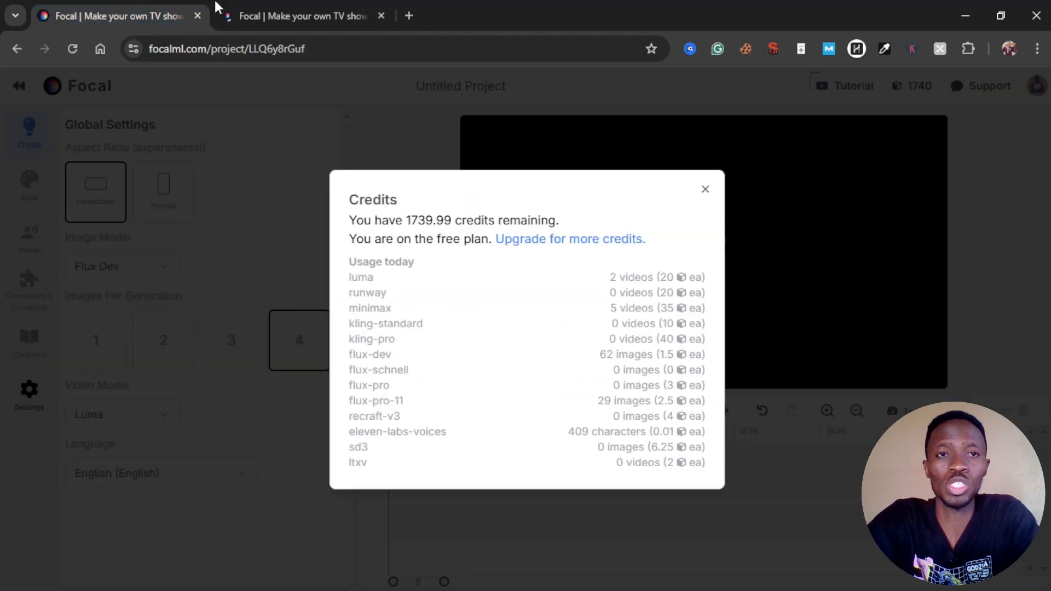
click(705, 189)
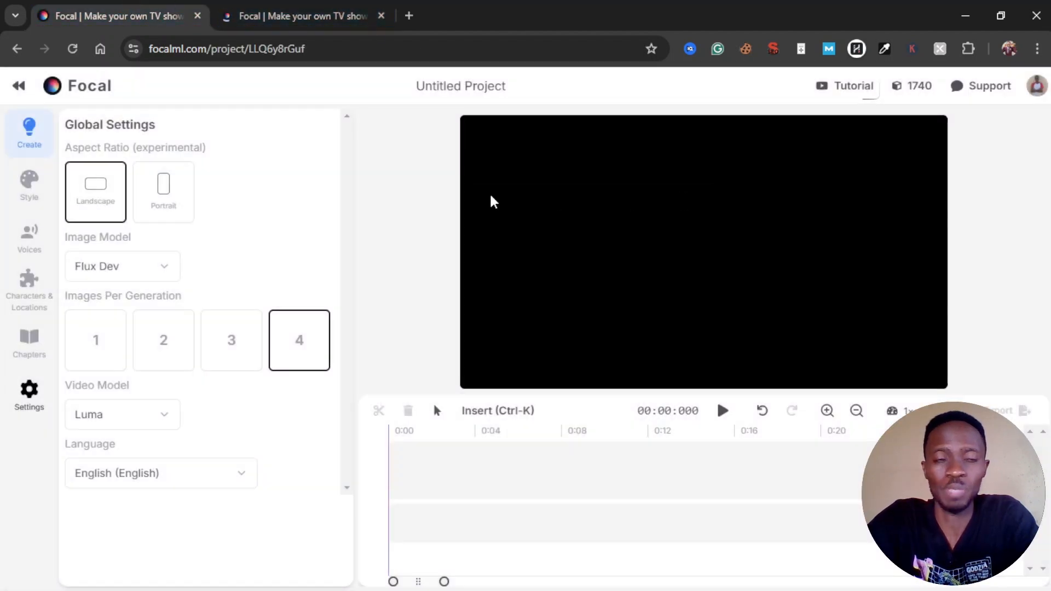
click(19, 86)
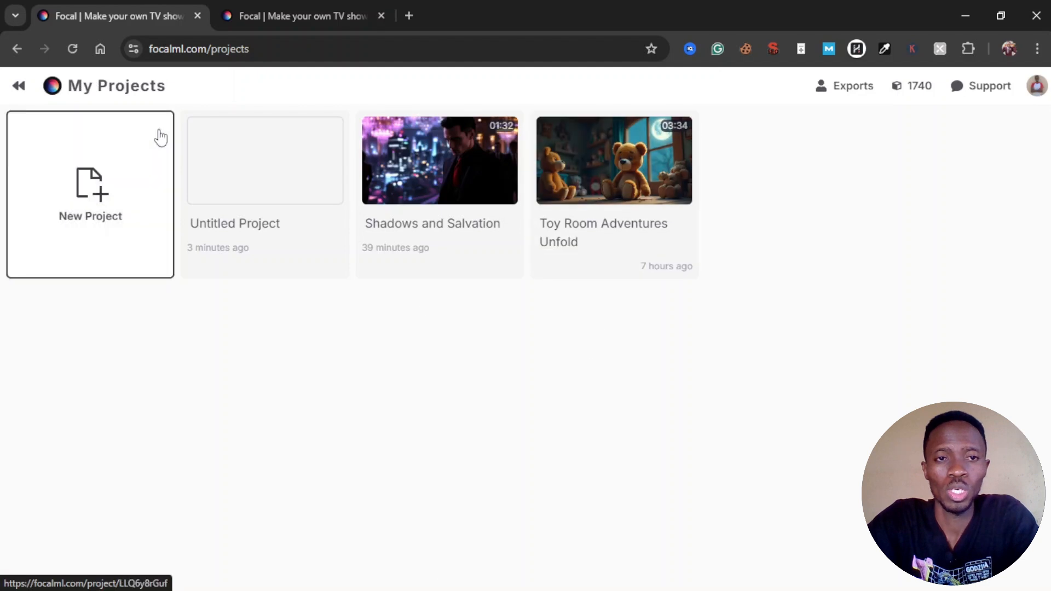
click(474, 181)
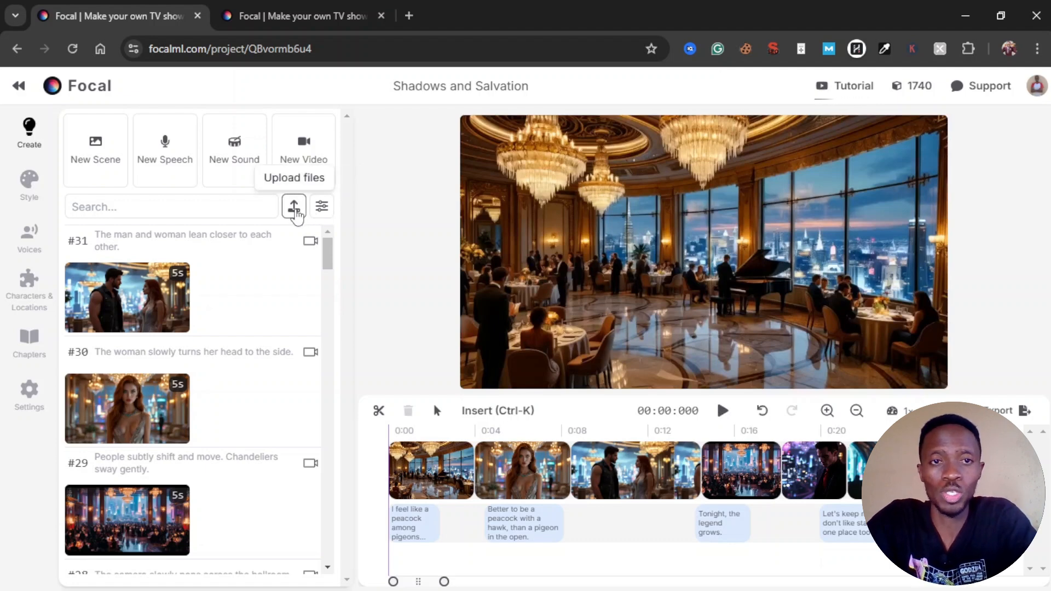
- Preview the most recently generated video clips in the Shadows and Salvation project
mouse_move(148, 320)
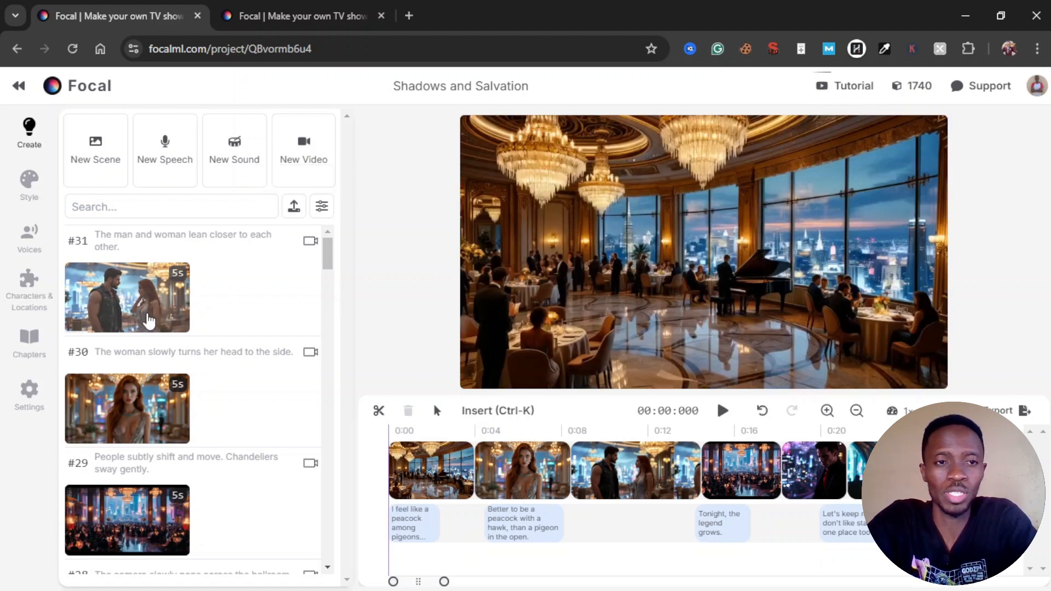
mouse_move(128, 432)
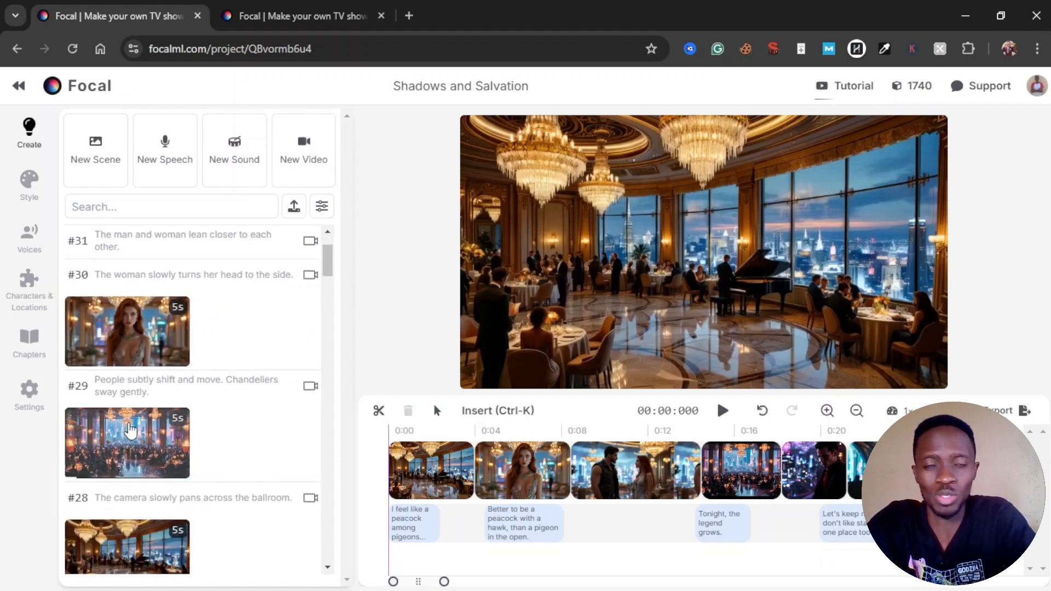
scroll(129, 431, down, 1)
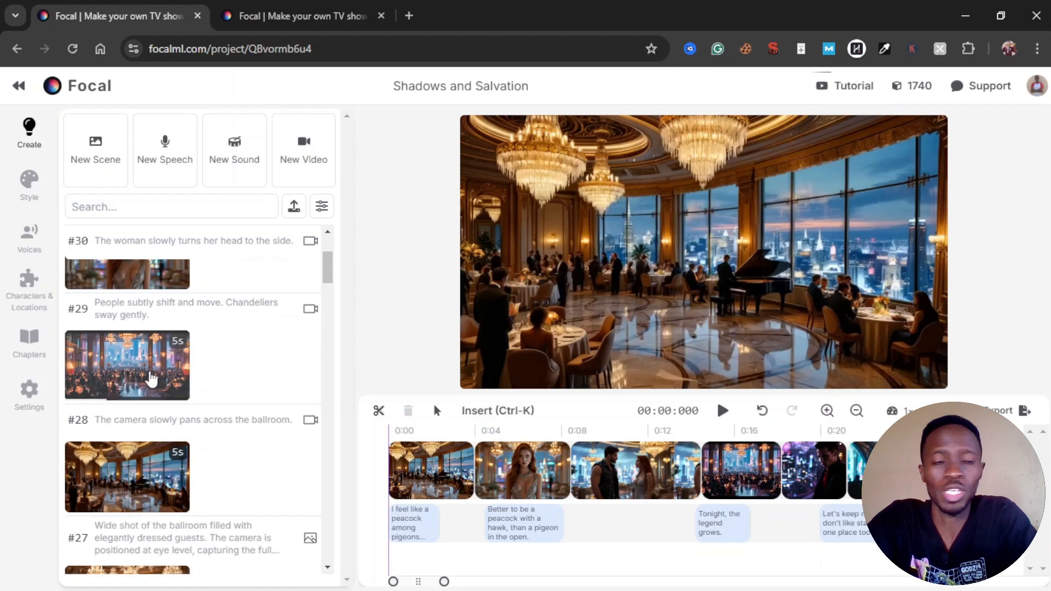
scroll(156, 366, up, 2)
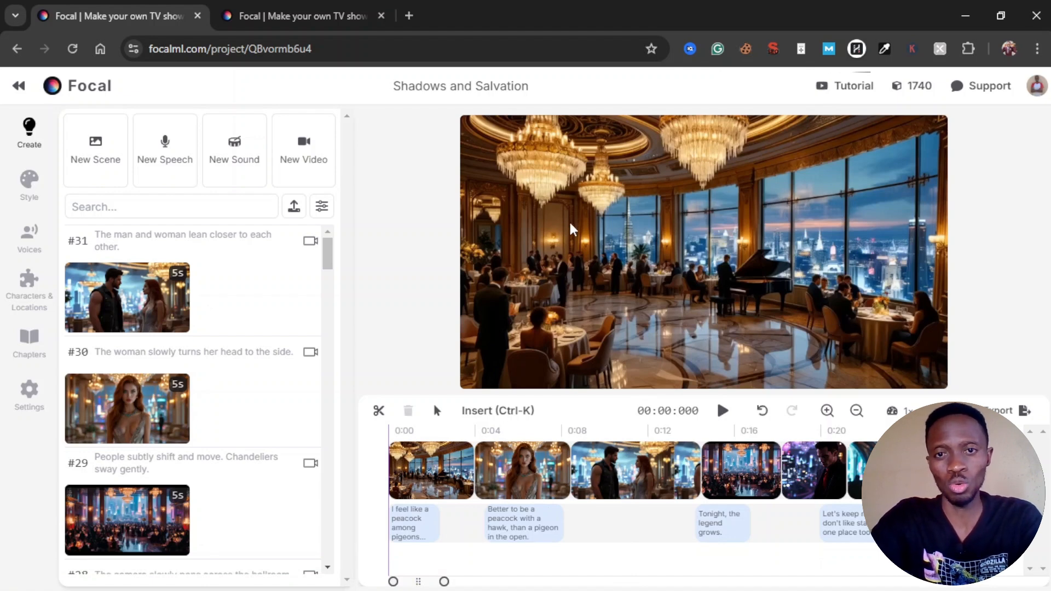
- Leave the project, close the pricing page, and open the Toy Room Adventures Unfold project to play its movie
click(78, 97)
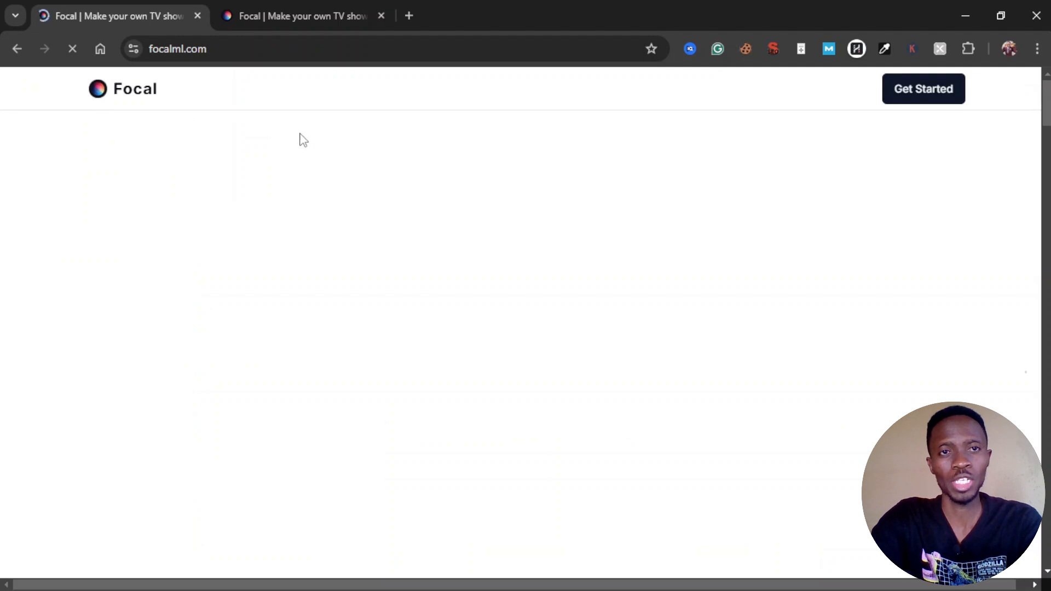
click(381, 16)
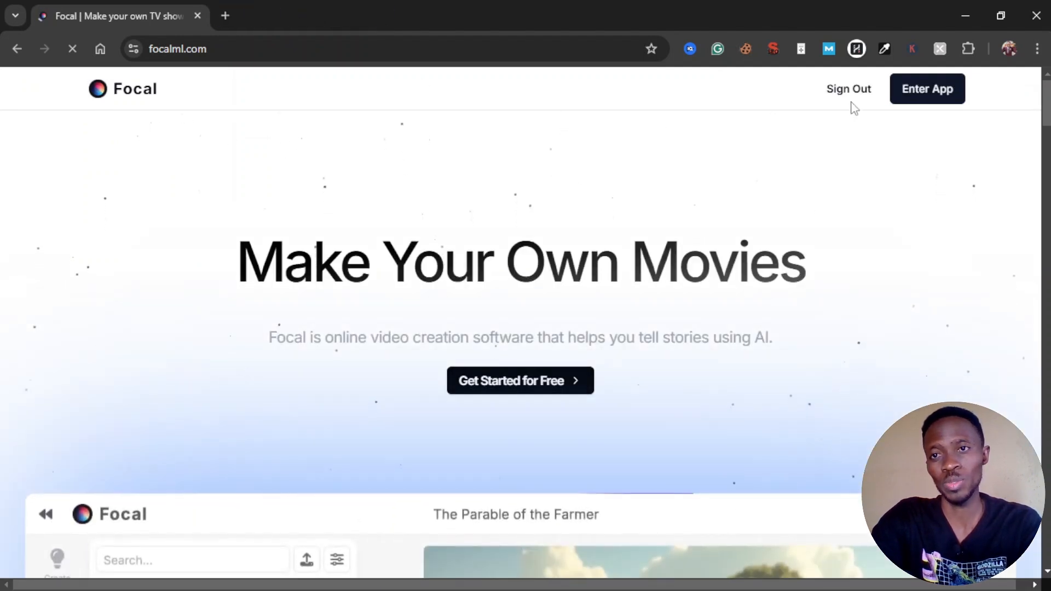
click(932, 103)
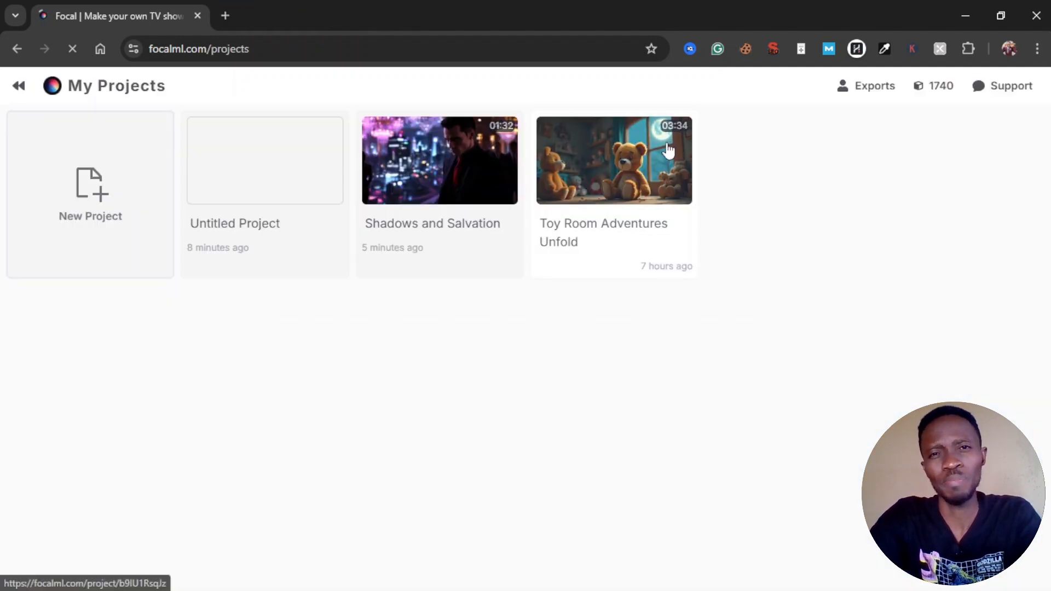
click(631, 178)
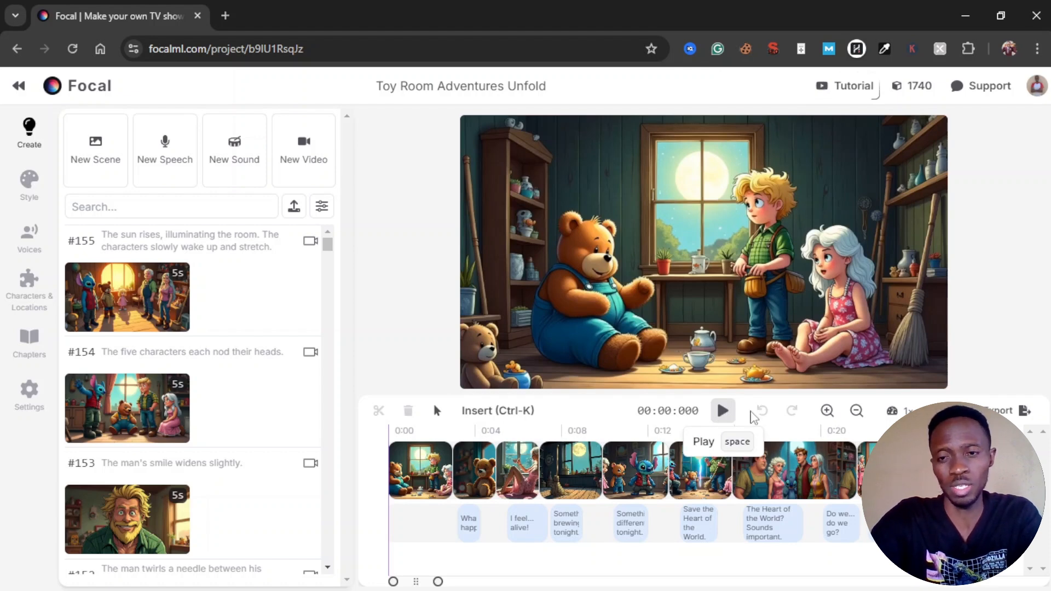
click(723, 412)
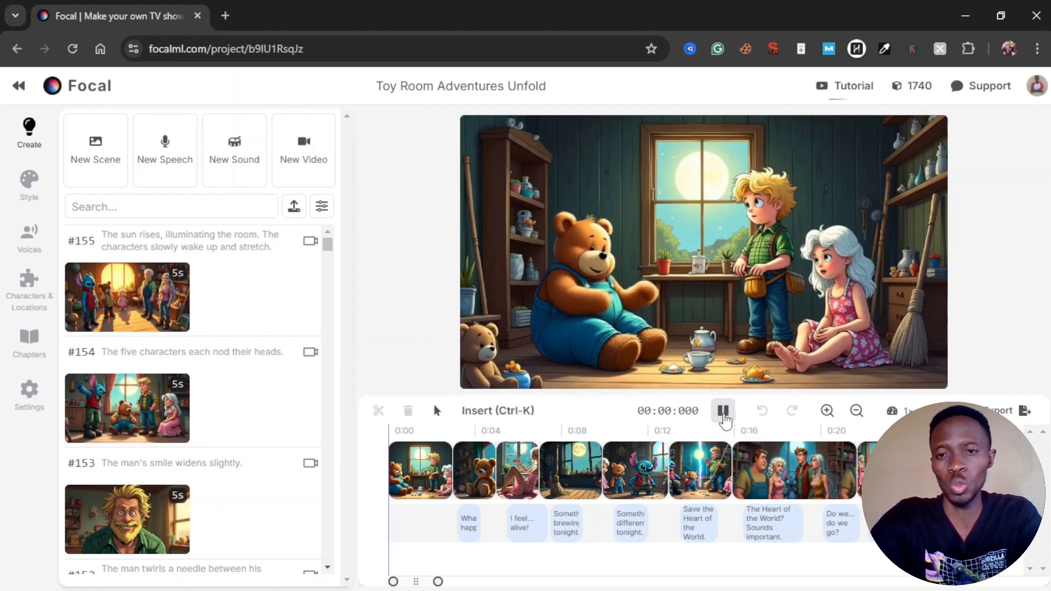